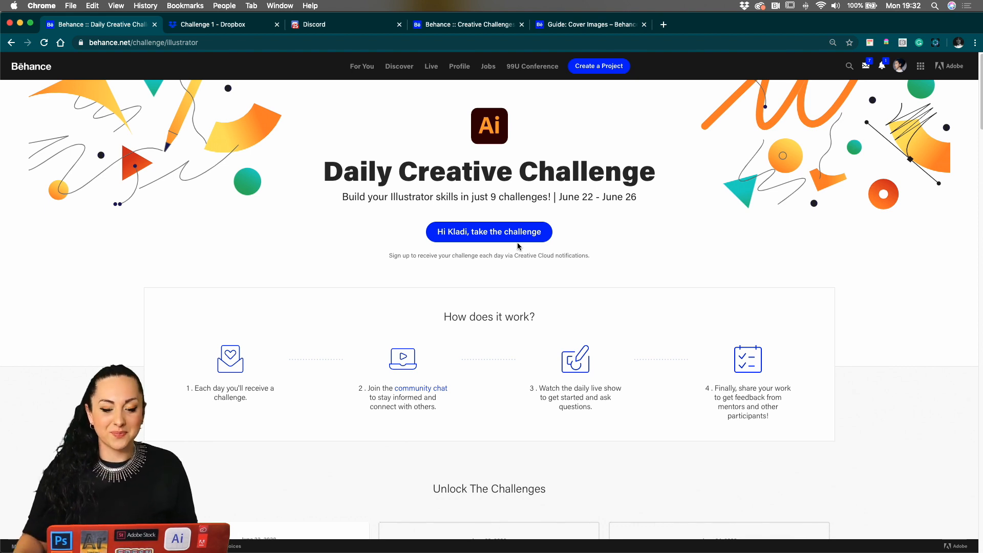
Step: Find the Cover Art challenge on the Behance page and open its Ch 1 - Cover Art folder in Dropbox
scroll(454, 305, "down", 7)
scroll(446, 303, "down", 1)
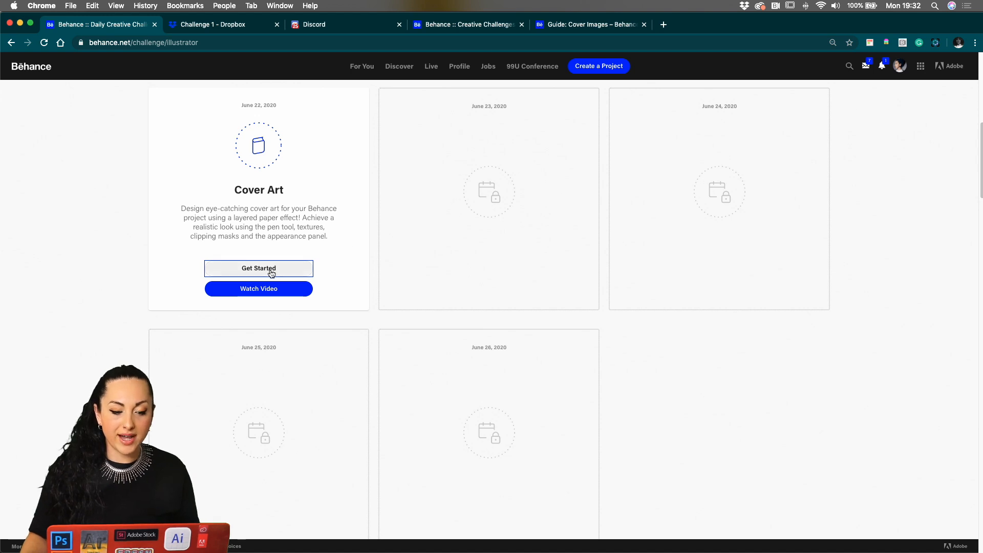
left_click(230, 26)
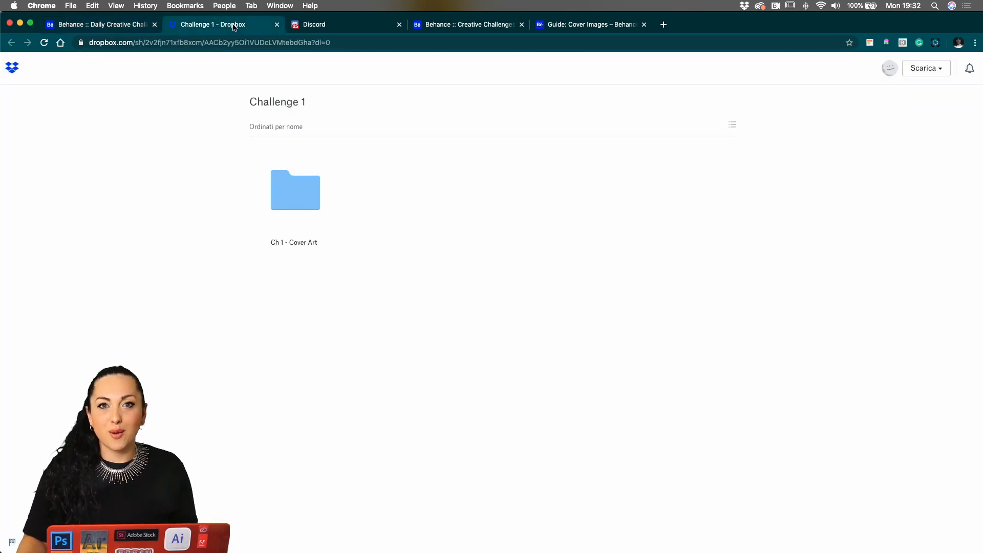
left_click(290, 200)
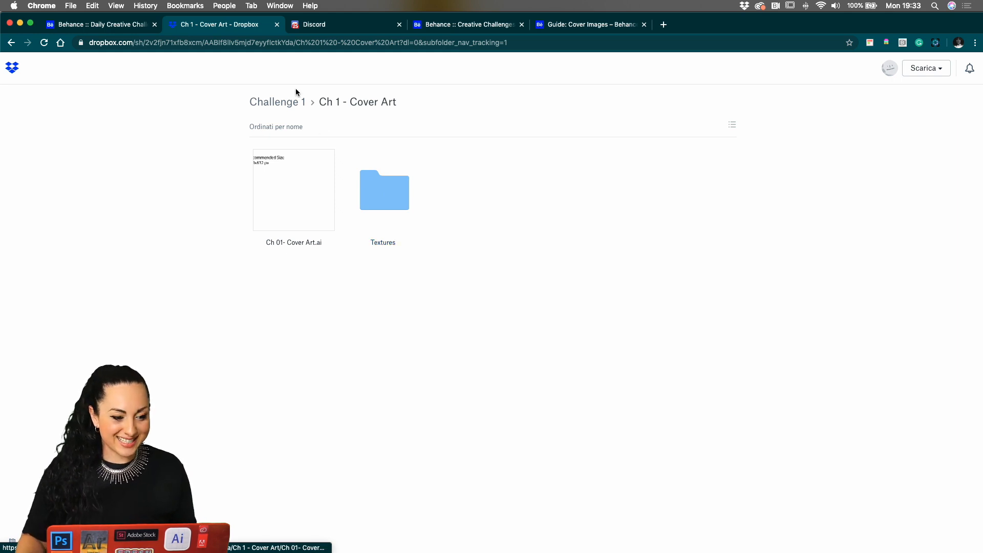
Step: Return to the Behance challenge page and review the How does it work? section with the community chat link
left_click(116, 27)
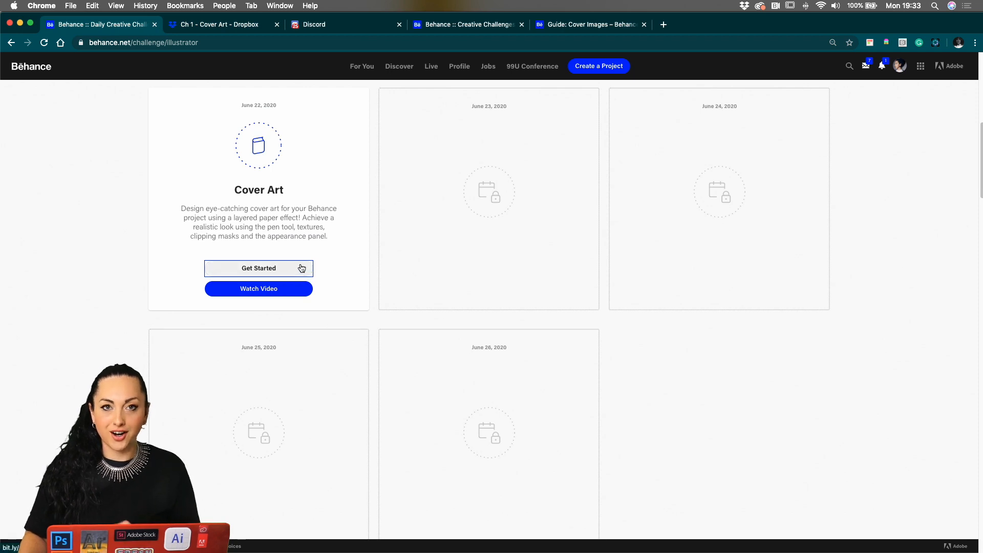
scroll(388, 277, "up", 1)
scroll(388, 277, "up", 8)
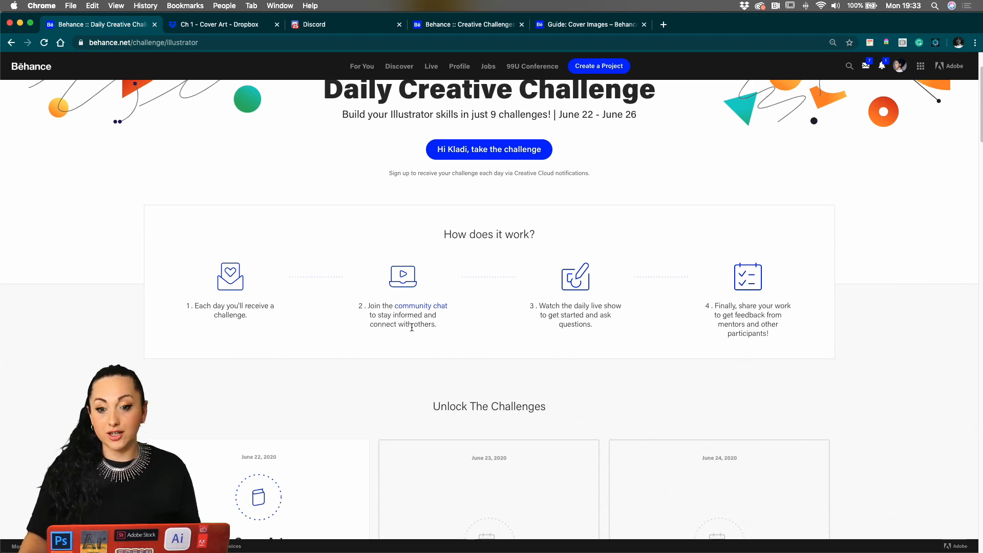
scroll(411, 326, "up", 3)
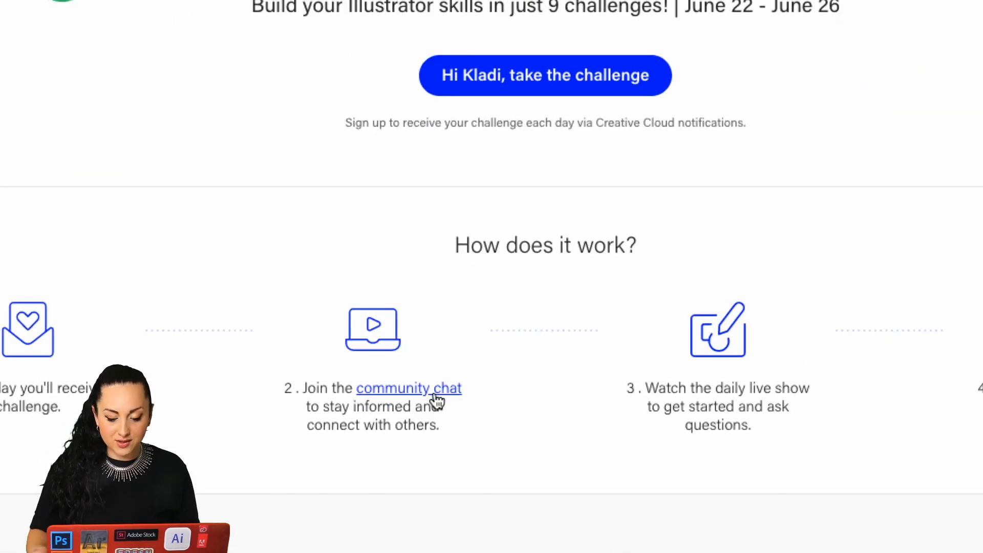
Step: View the Adobe Illustrator server's challenge channel in Discord, open the file upload dialog for a message and cancel it
left_click(342, 24)
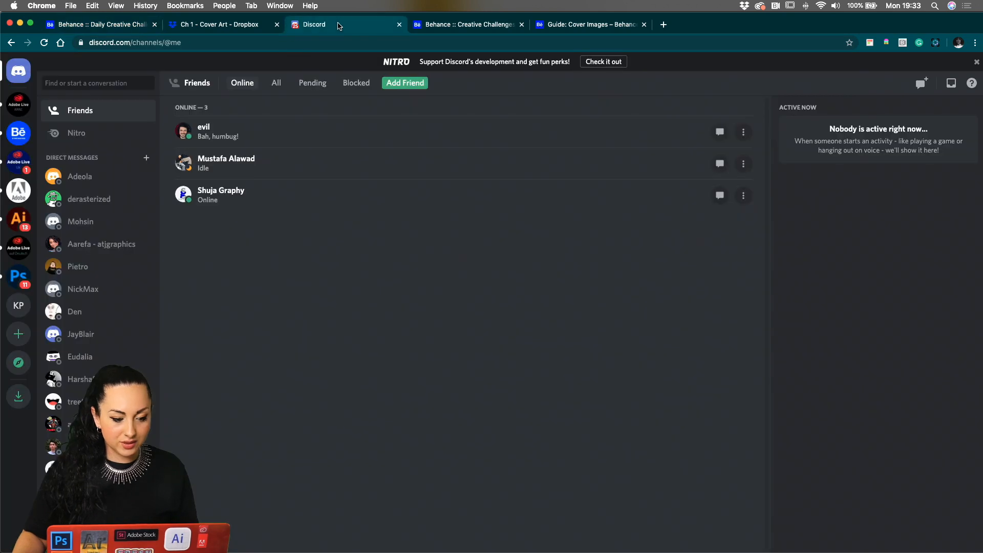
left_click(23, 217)
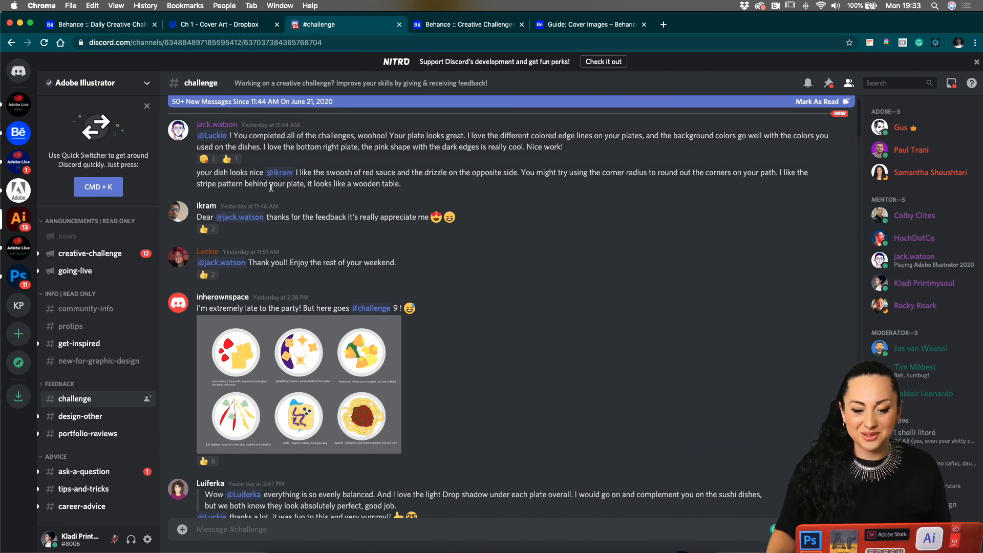
scroll(106, 402, "down", 2)
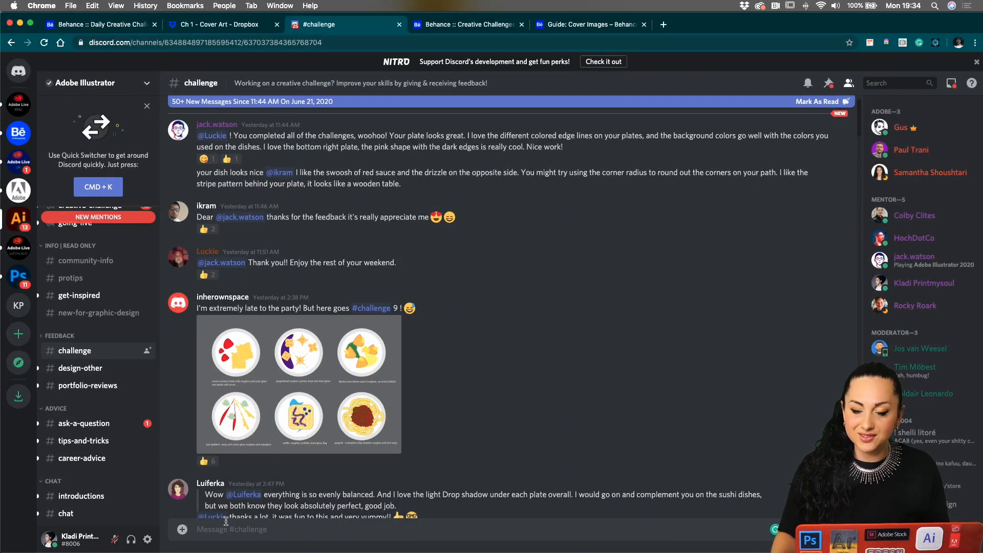
left_click(182, 531)
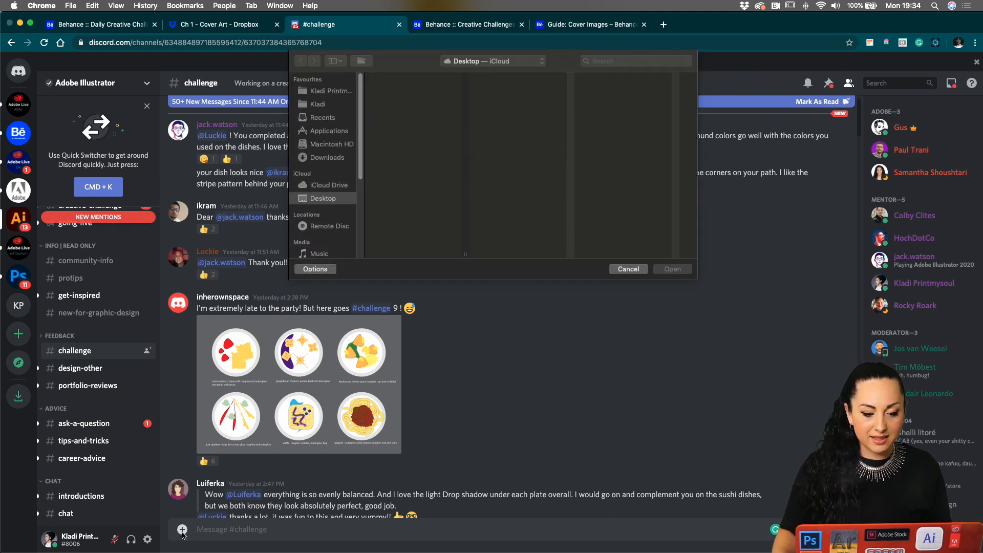
left_click(628, 269)
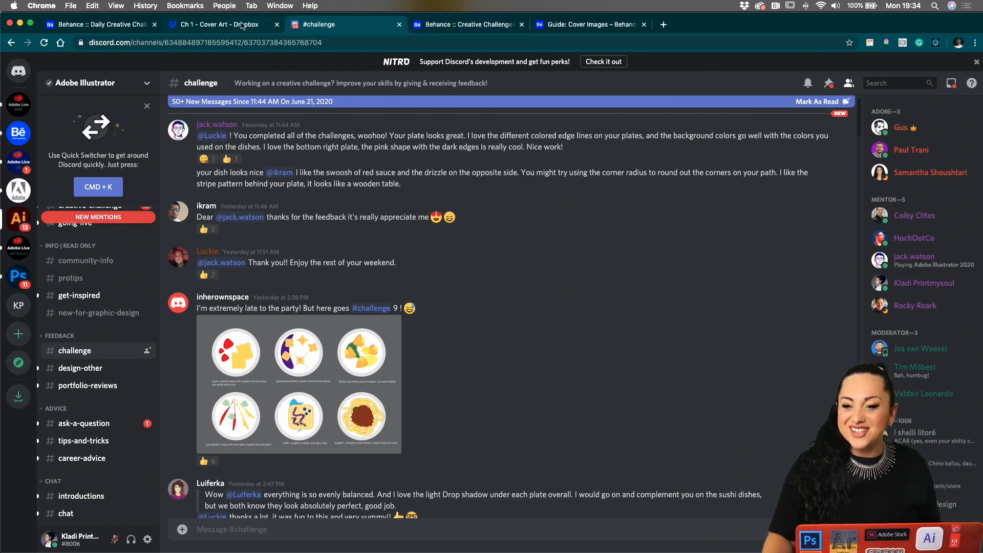
Step: Review the Cover Art challenge brief on Behance, the Illustrator creative challenges gallery and the Dropbox starter files
left_click(102, 25)
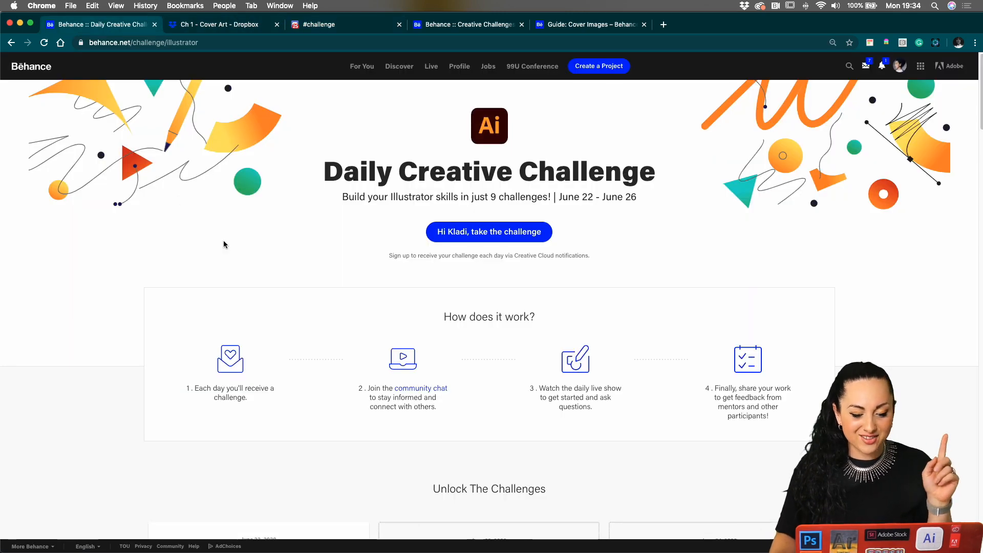
scroll(305, 318, "down", 10)
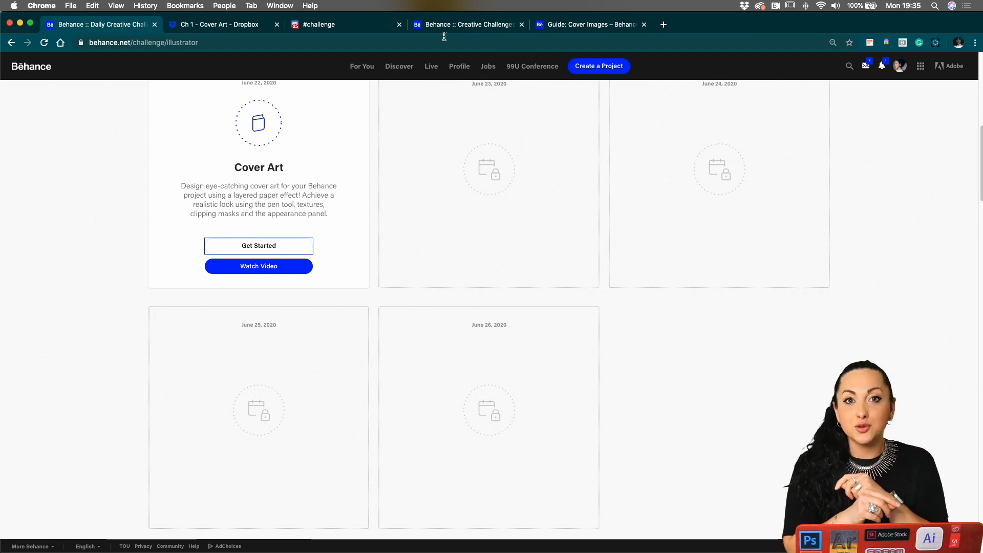
left_click(497, 25)
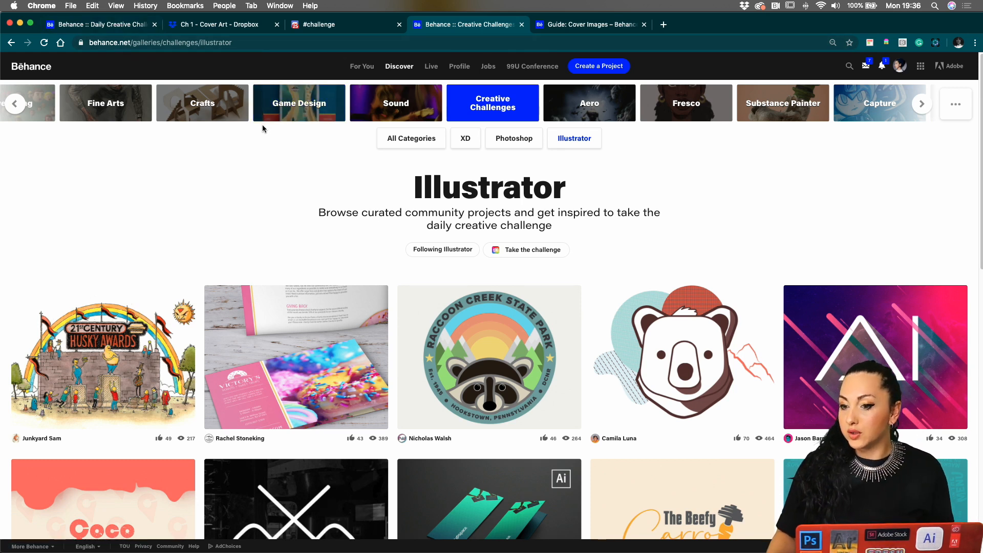
left_click(223, 27)
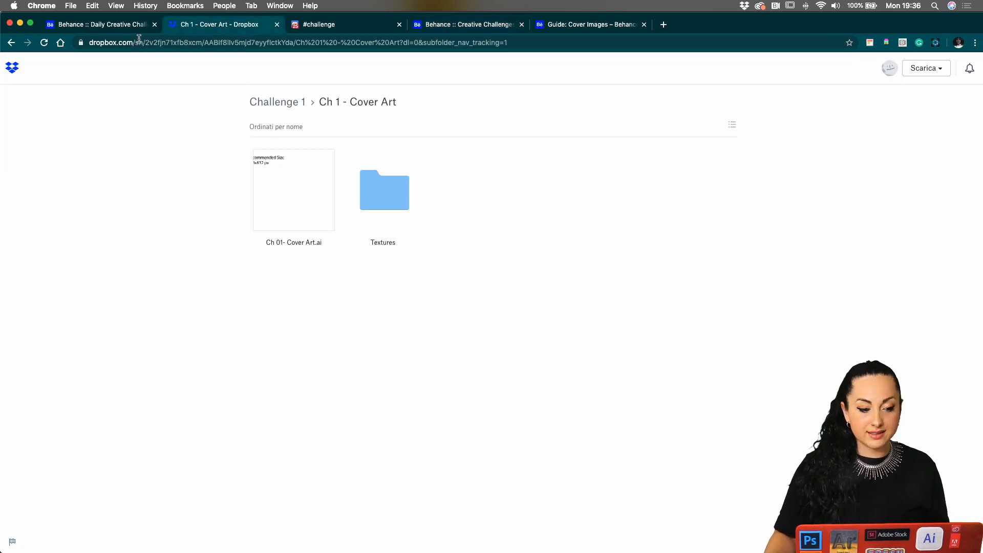
left_click(107, 25)
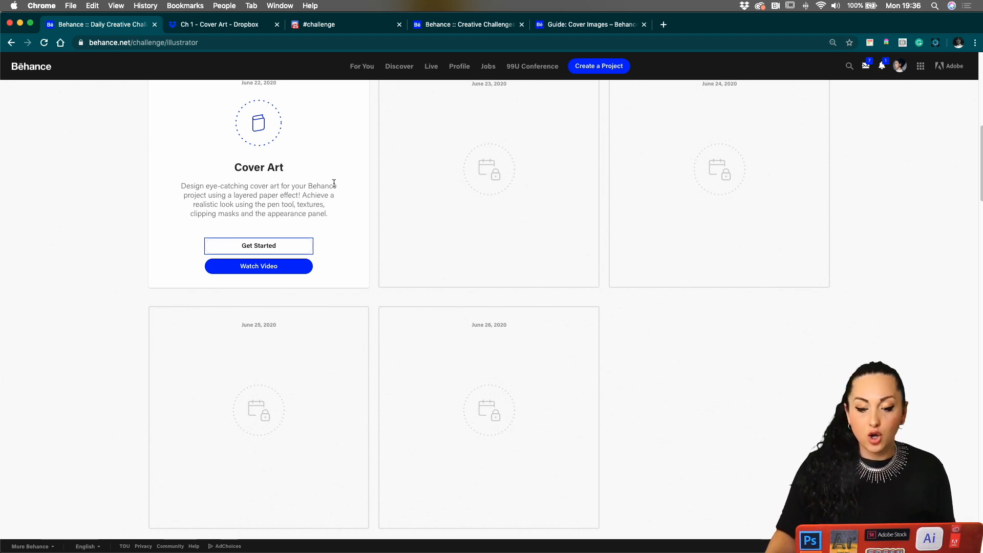
Step: Read the size requirements in Behance's Guide: Cover Images and compare them with the artboards in the Illustrator cover art document
left_click(559, 26)
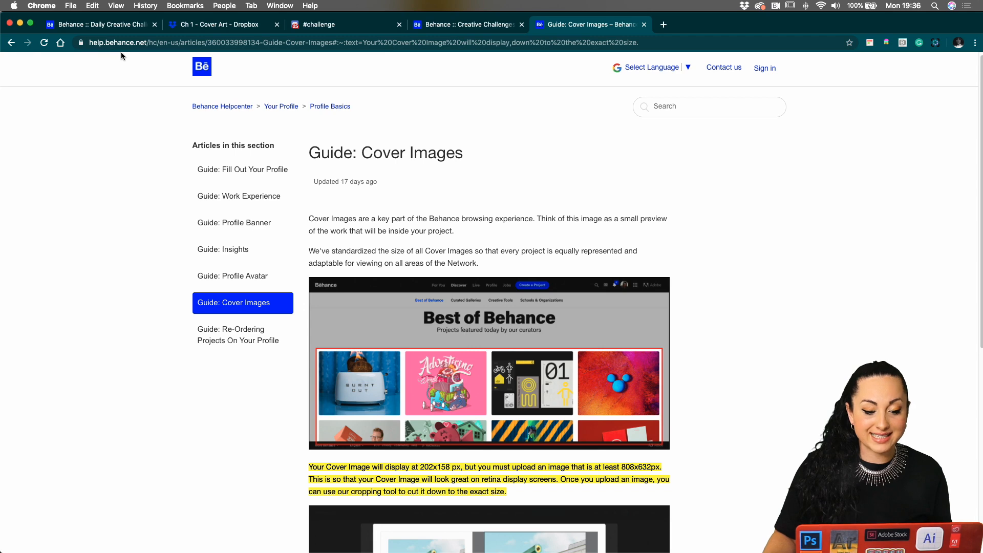
scroll(452, 231, "down", 3)
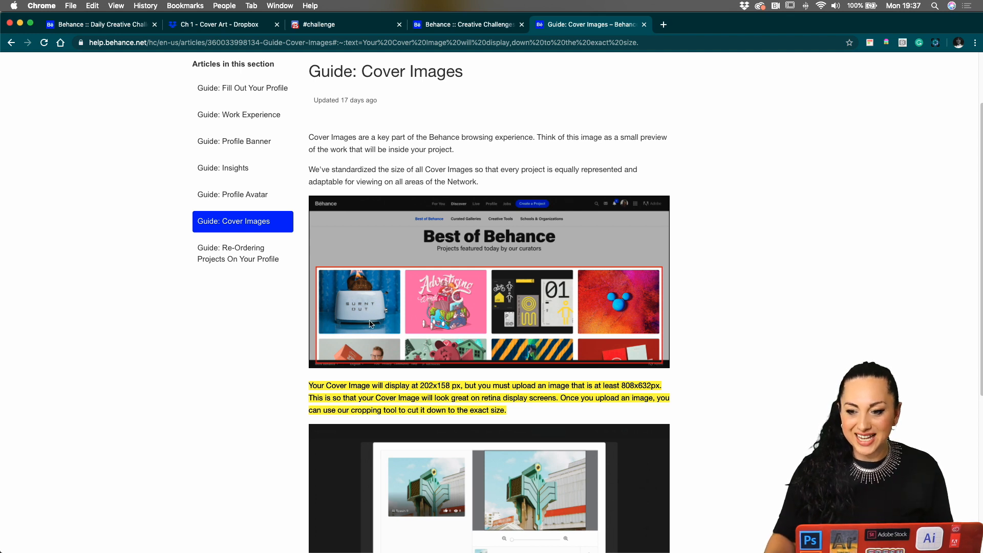
mouse_move(568, 551)
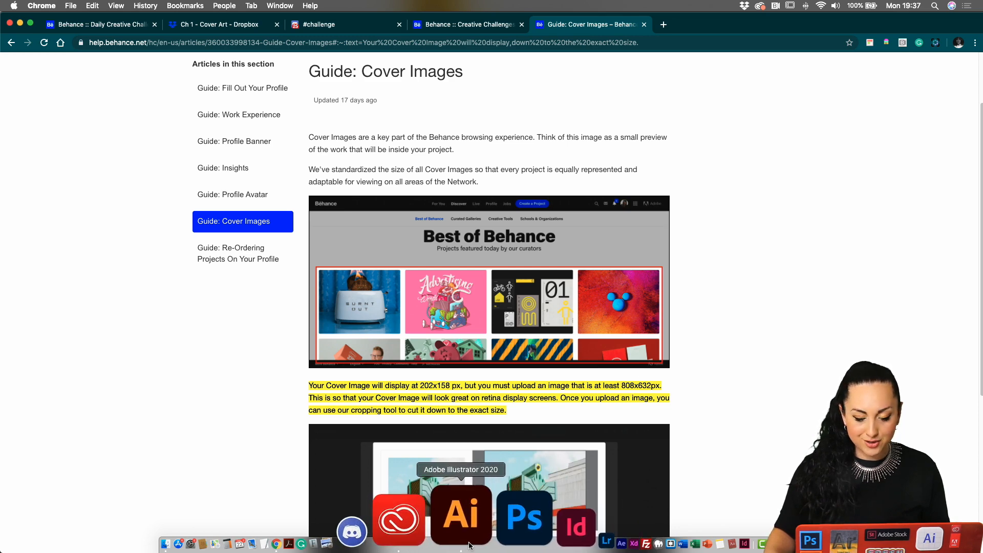
left_click(470, 538)
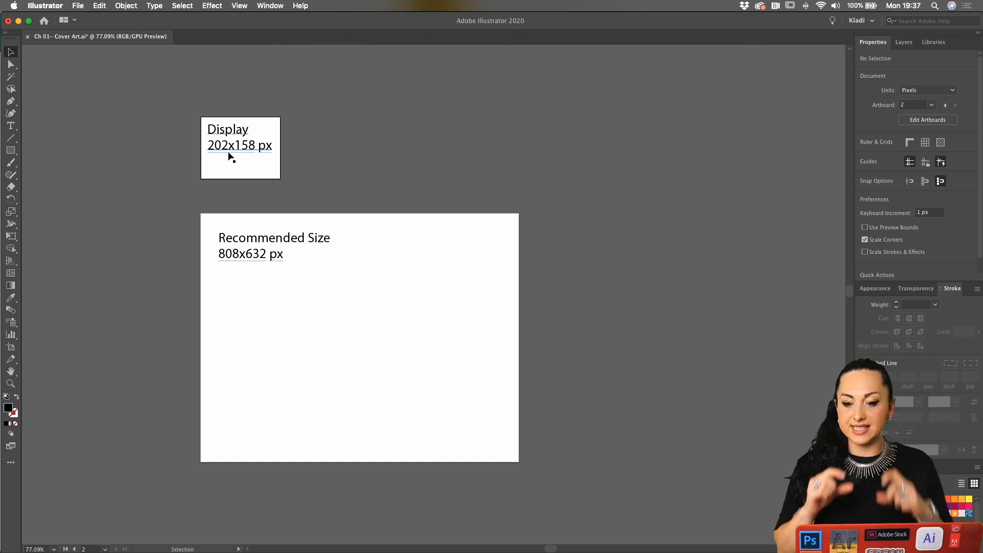
mouse_move(428, 550)
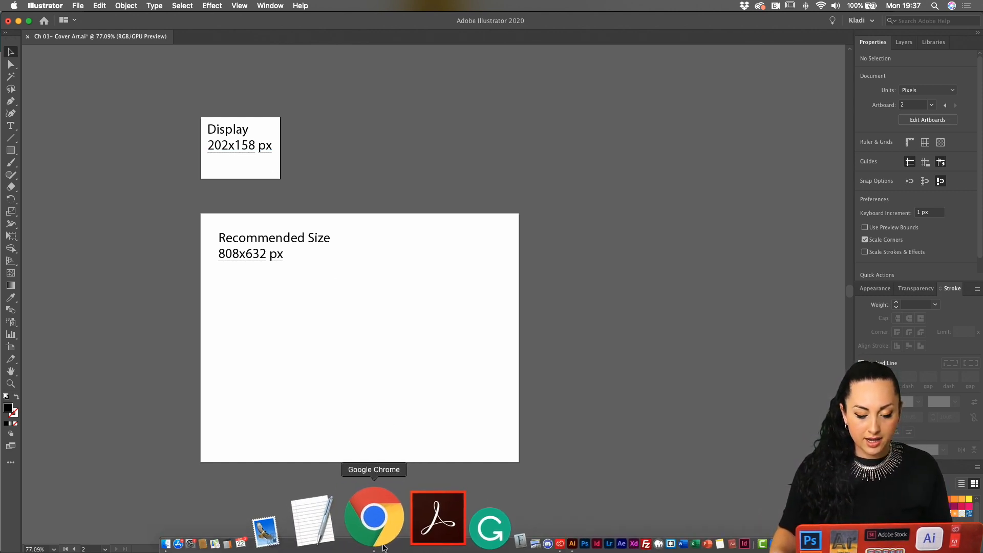
left_click(382, 546)
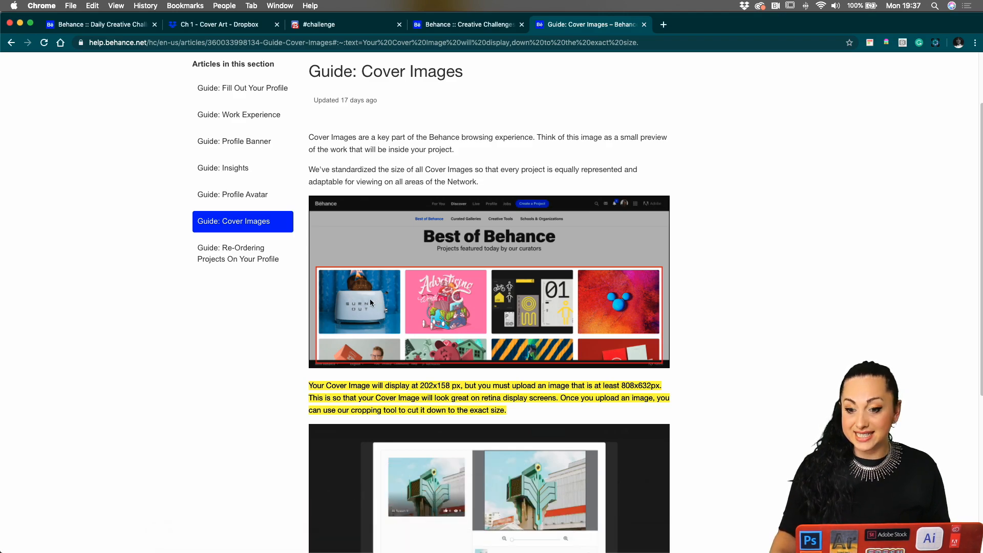
mouse_move(445, 551)
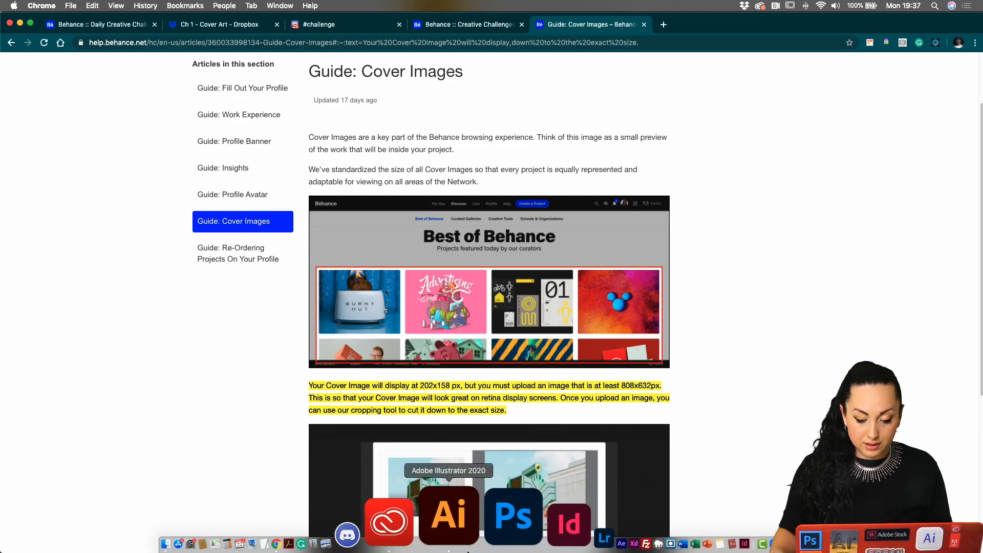
left_click(466, 519)
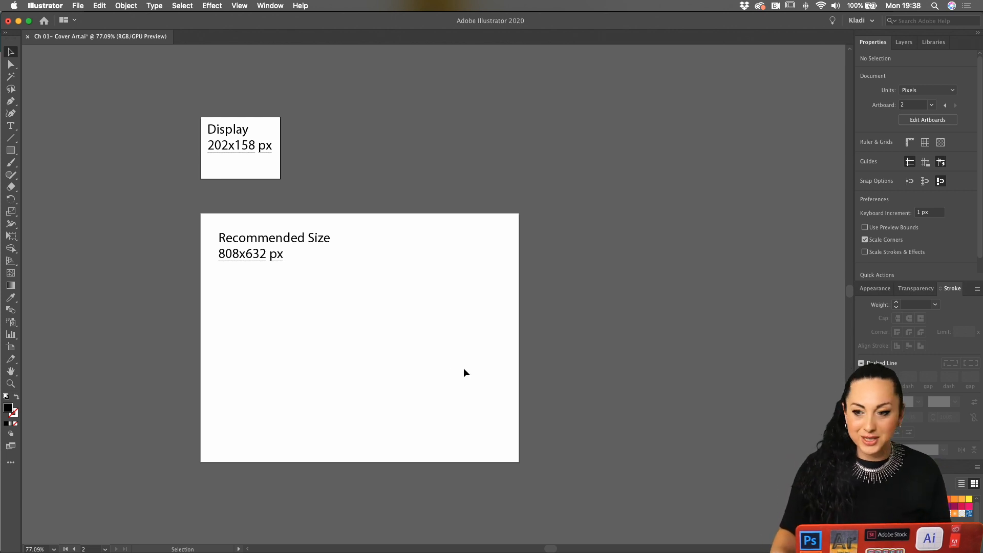
Step: Duplicate the 808x632 px artboard with its artwork to the right of the original, at about X 1259 px, Y 322 px
key("space")
left_click_drag(423, 327, 354, 265)
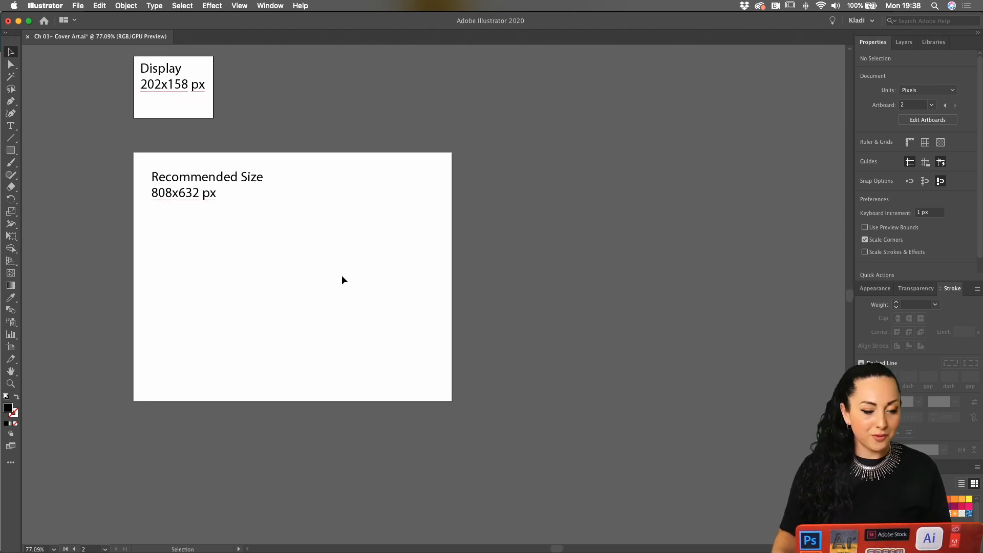
left_click(11, 348)
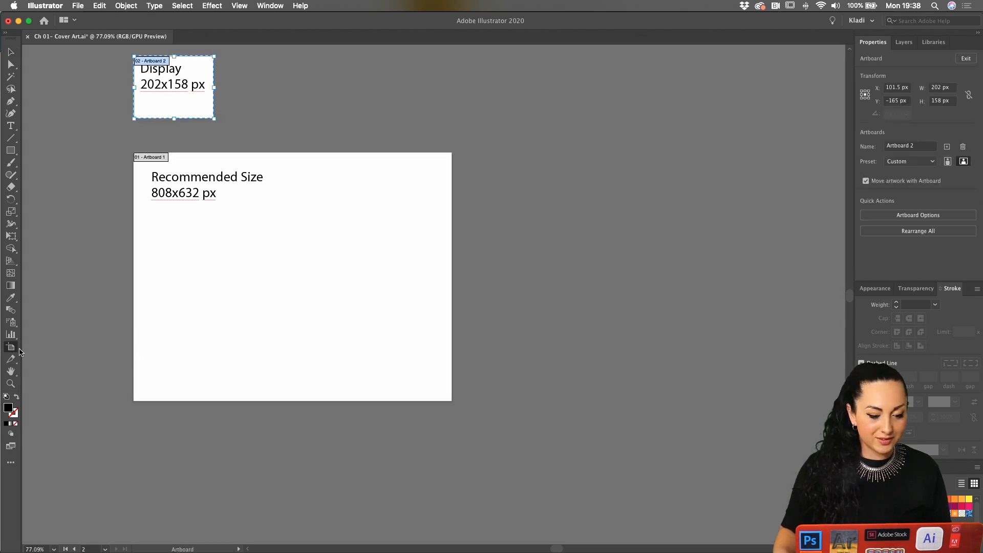
left_click(236, 324)
scroll(232, 322, "up", 5)
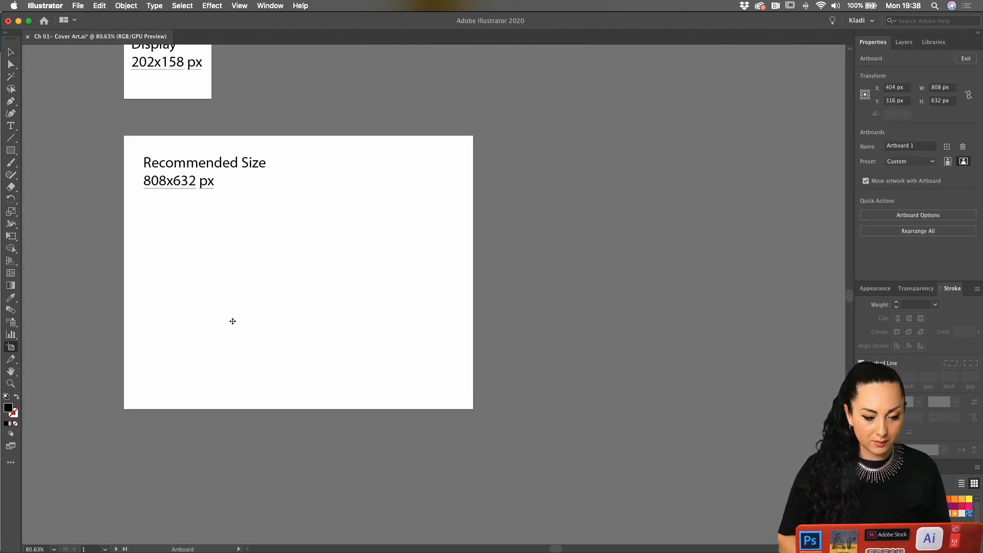
scroll(232, 321, "up", 1)
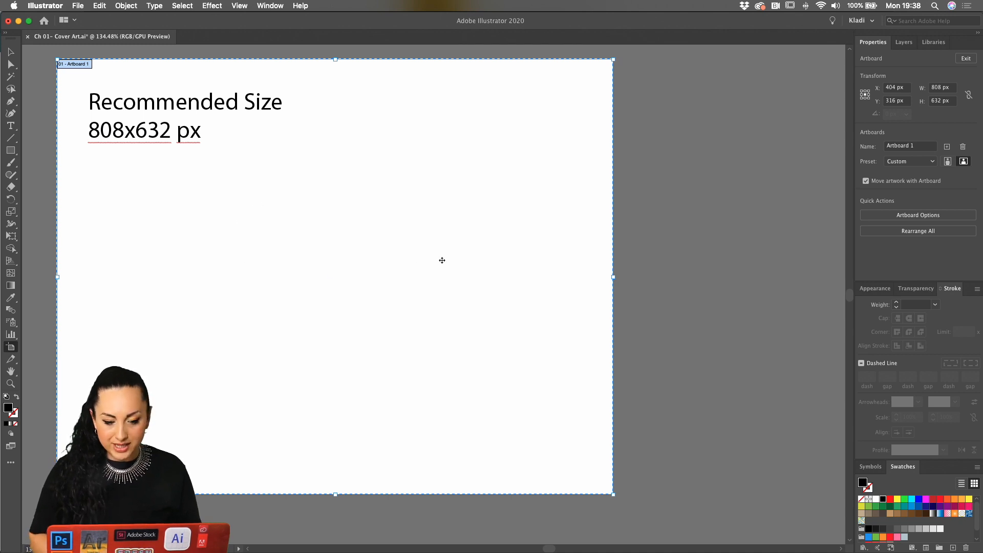
scroll(442, 260, "down", 5)
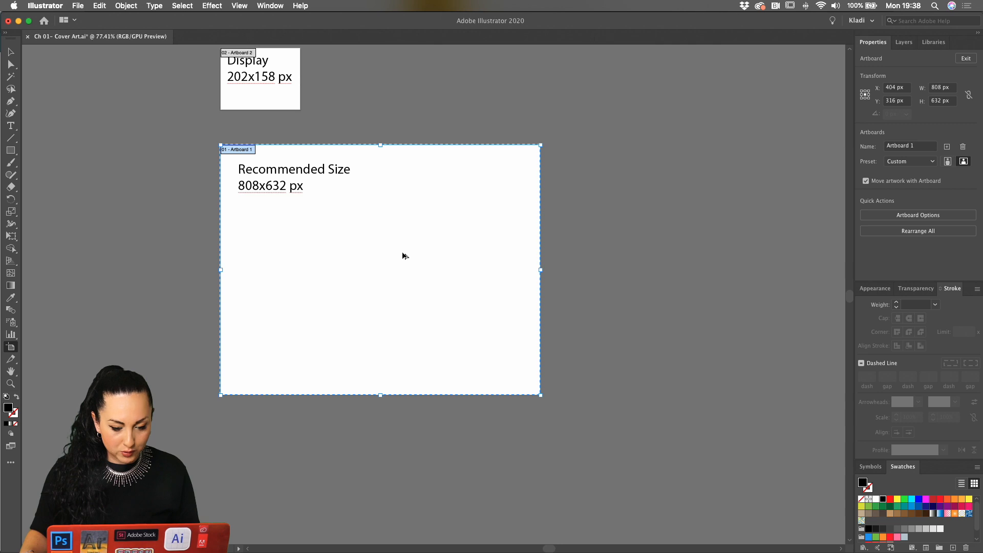
left_click_drag(322, 255, 647, 255)
scroll(340, 259, "right", 10)
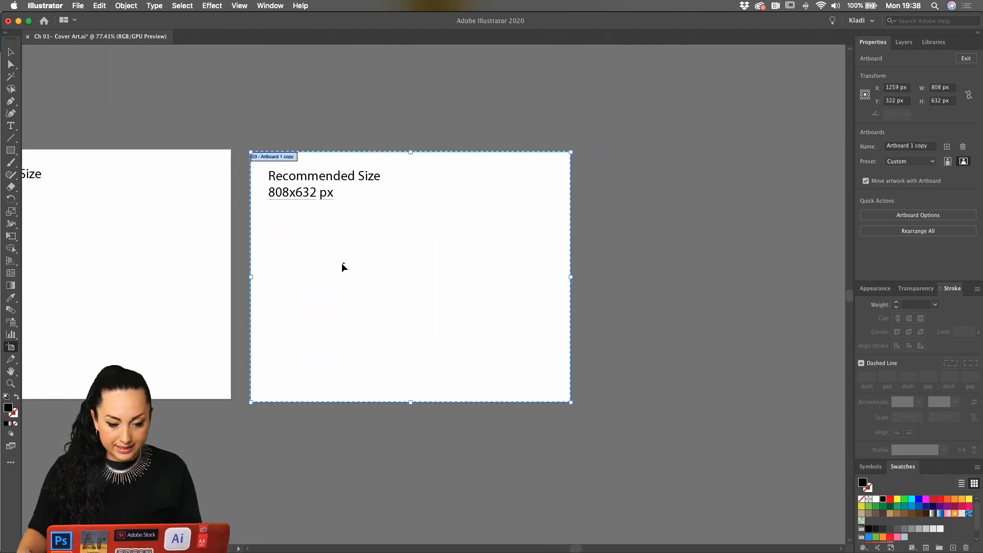
Step: Replace the copied artboard's size label with the text "Ai" on one line and "Challenge" on the next
key("v")
left_click(342, 179)
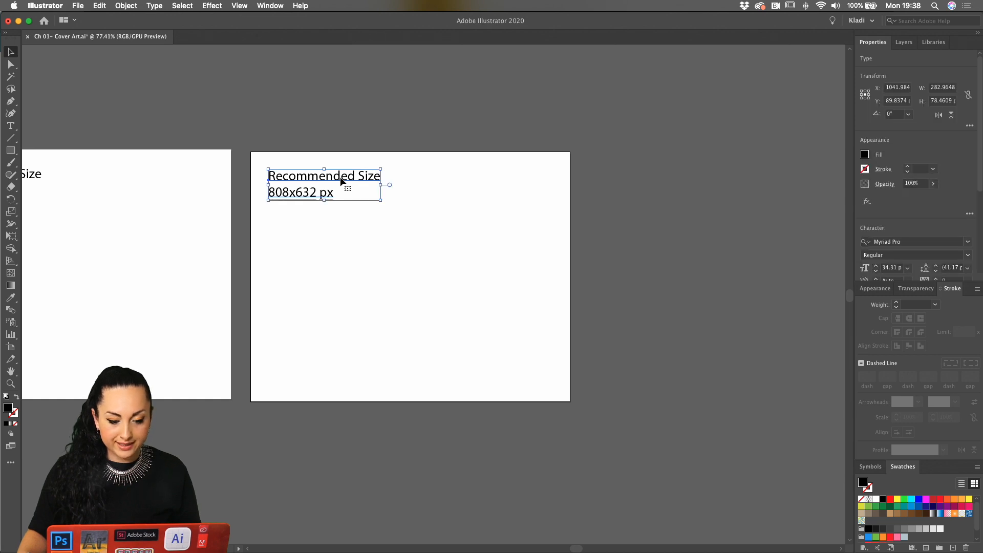
triple_click(341, 179)
left_click(327, 191)
left_click_drag(334, 194, 279, 180)
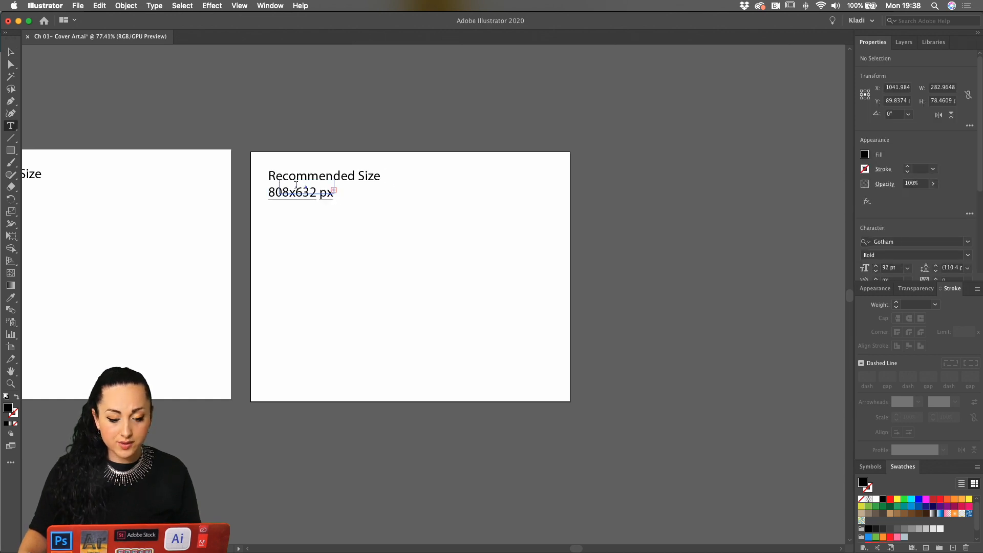
key("Escape")
triple_click(302, 177)
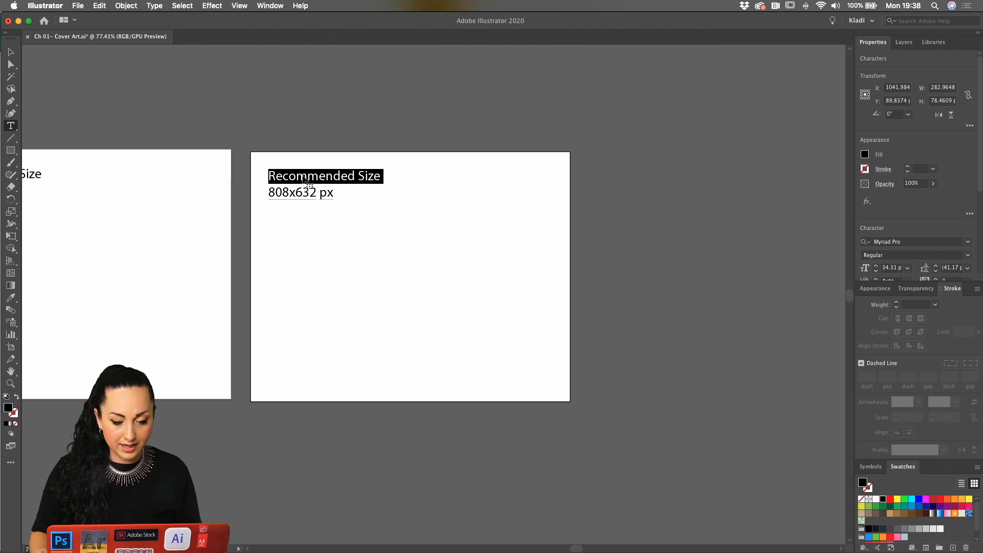
key("super+a")
type("Ai")
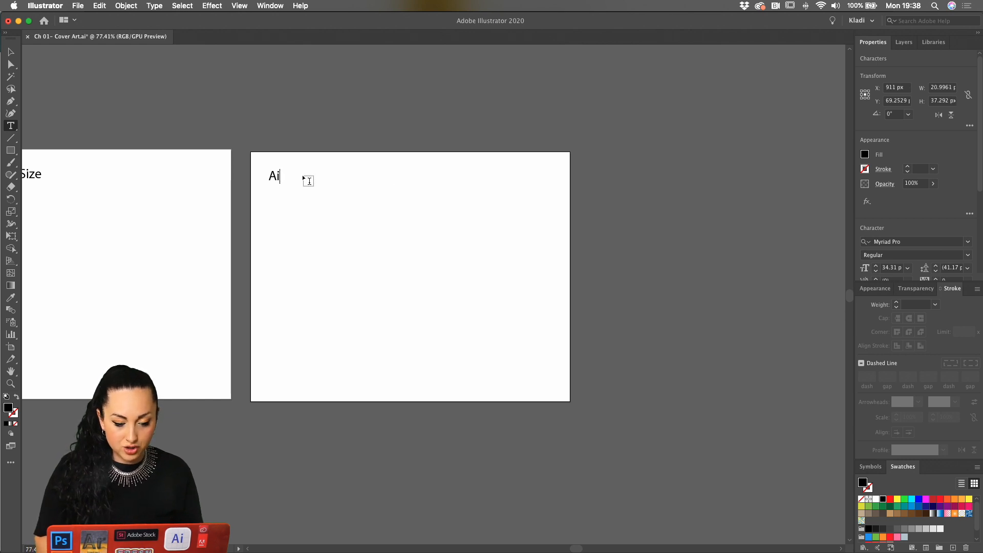
key("Return")
type("Chal")
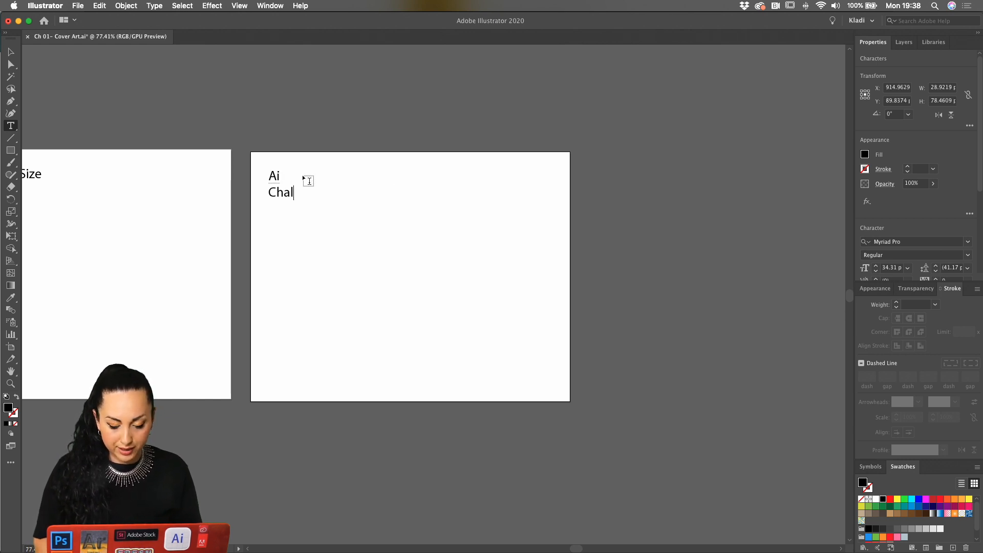
type("lenge")
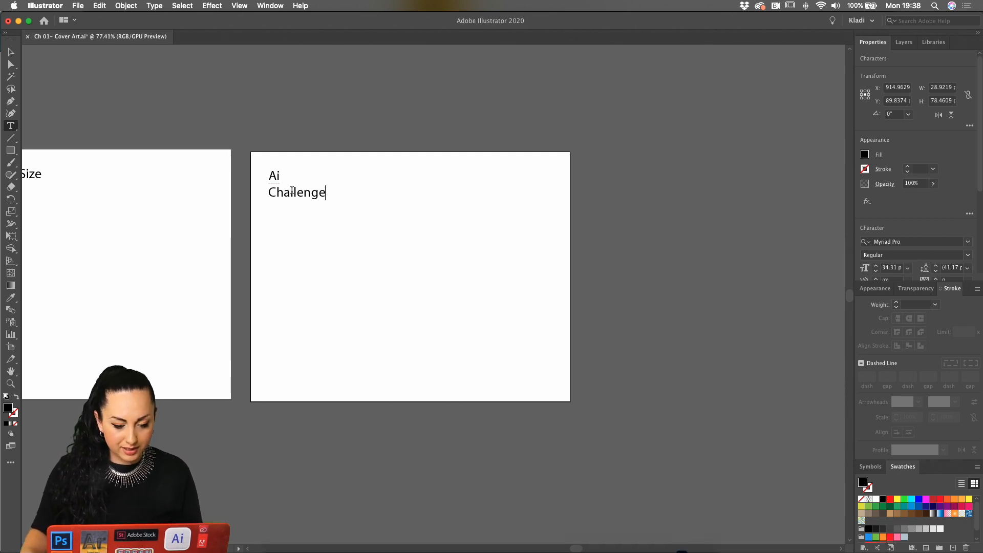
Step: Center-align both lines of the "Ai Challenge" text and move it to the middle of the artboard
double_click(292, 192)
left_click(292, 196, "super")
left_click(292, 196)
key("super+a")
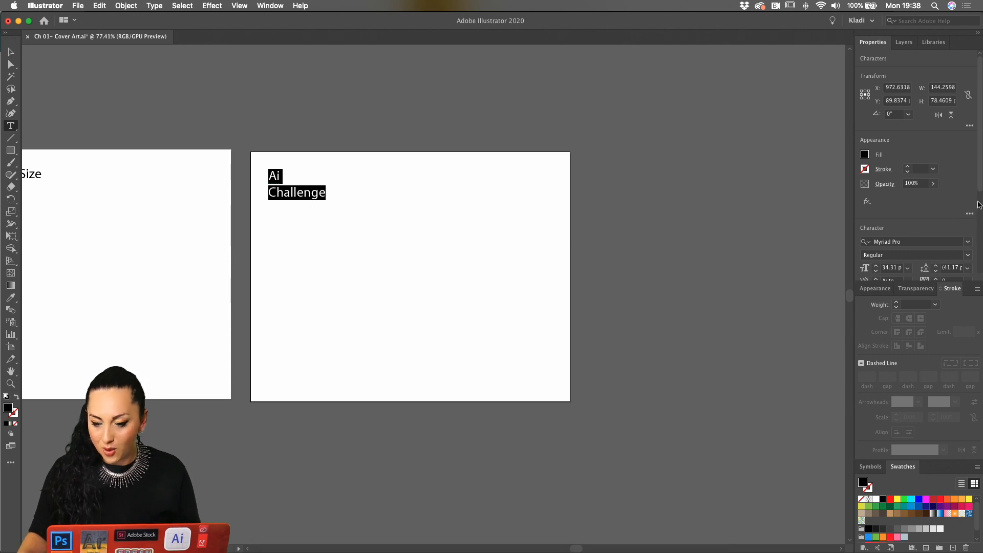
scroll(905, 213, "down", 5)
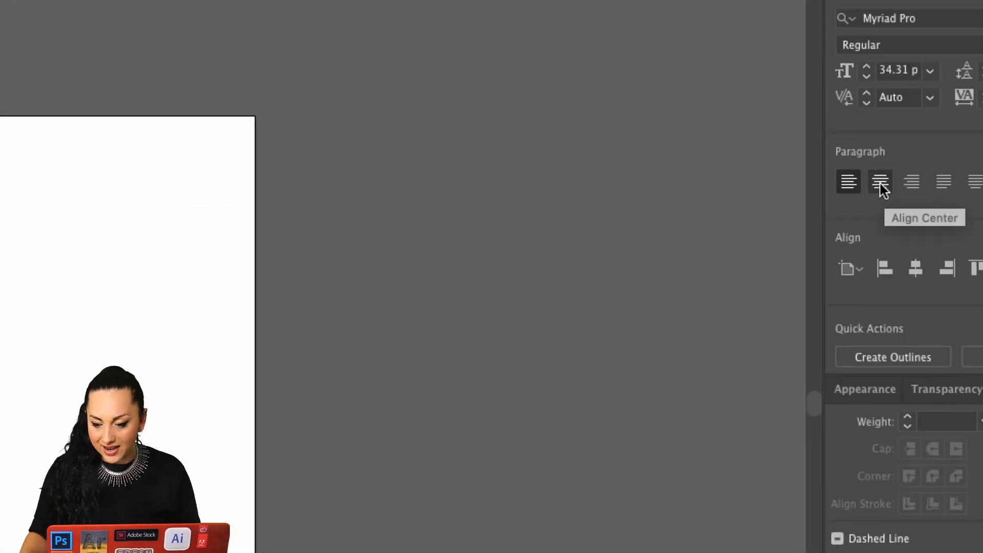
left_click(888, 190)
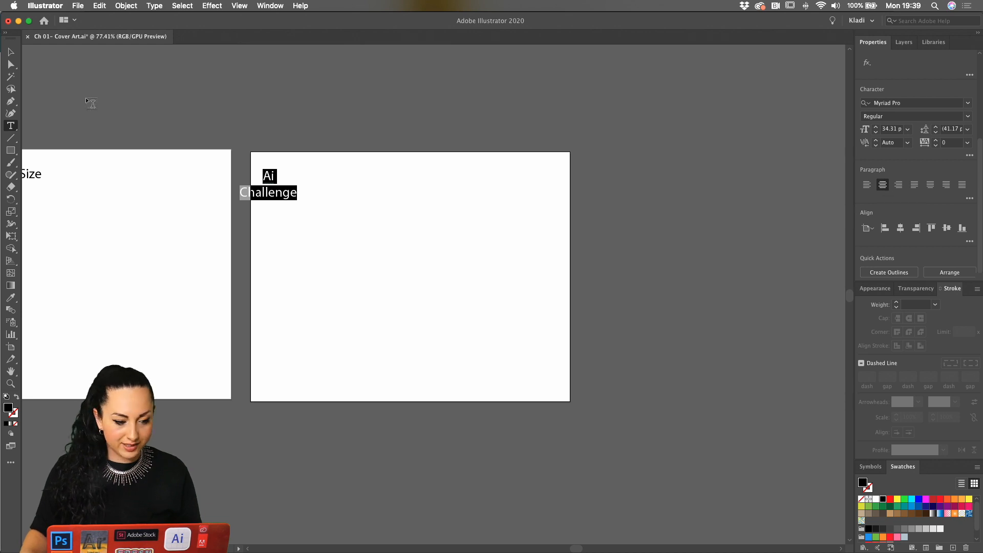
left_click(10, 51)
left_click_drag(275, 182, 420, 260)
Step: Set the font size of the whole "Ai Challenge" text to 90 pt
double_click(418, 253)
key("super")
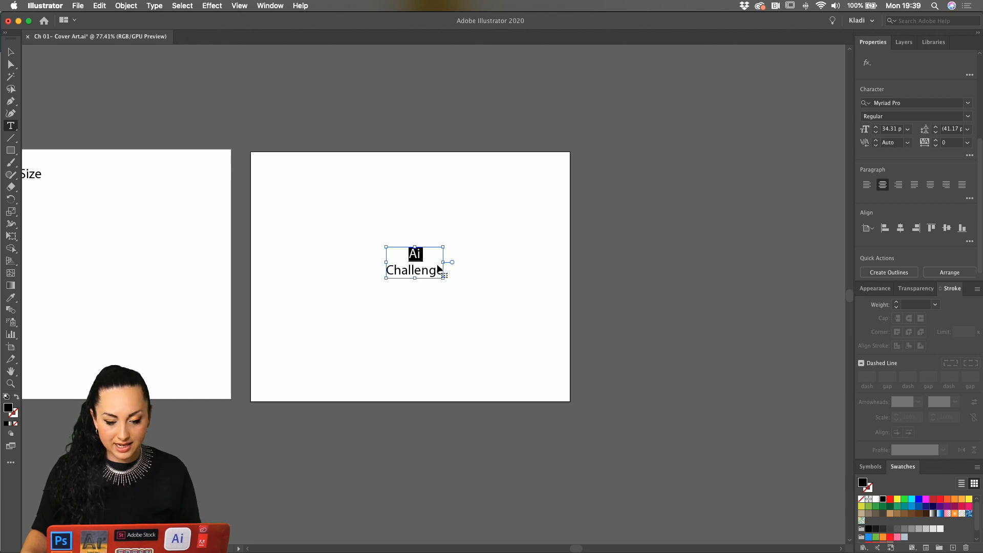
left_click(420, 273)
key("super+a")
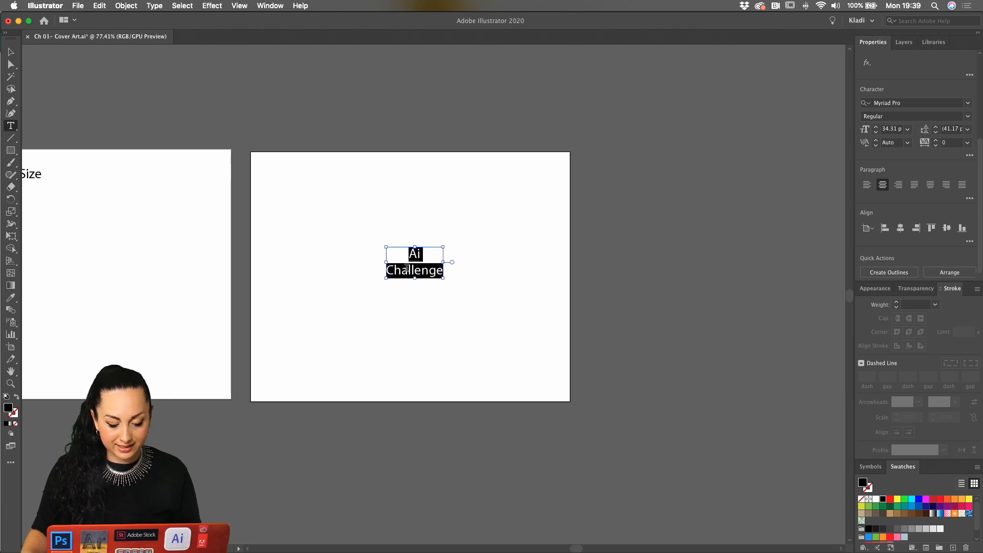
left_click(785, 254)
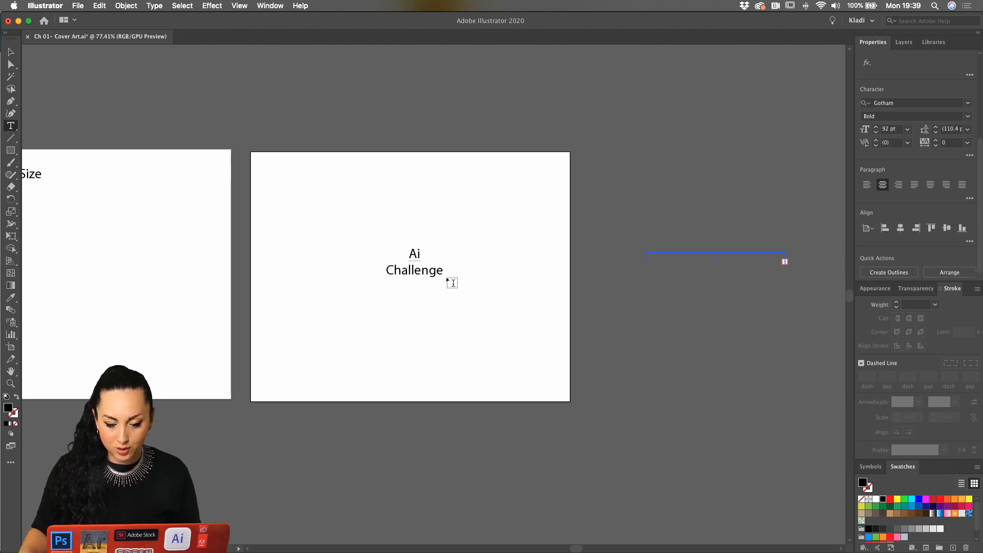
left_click(427, 269)
key("super+a")
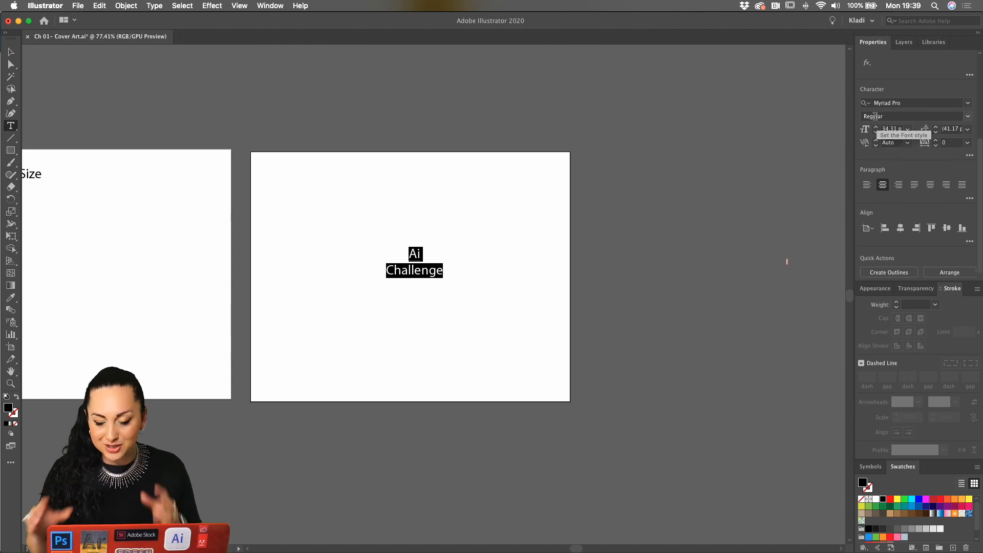
left_click(894, 131)
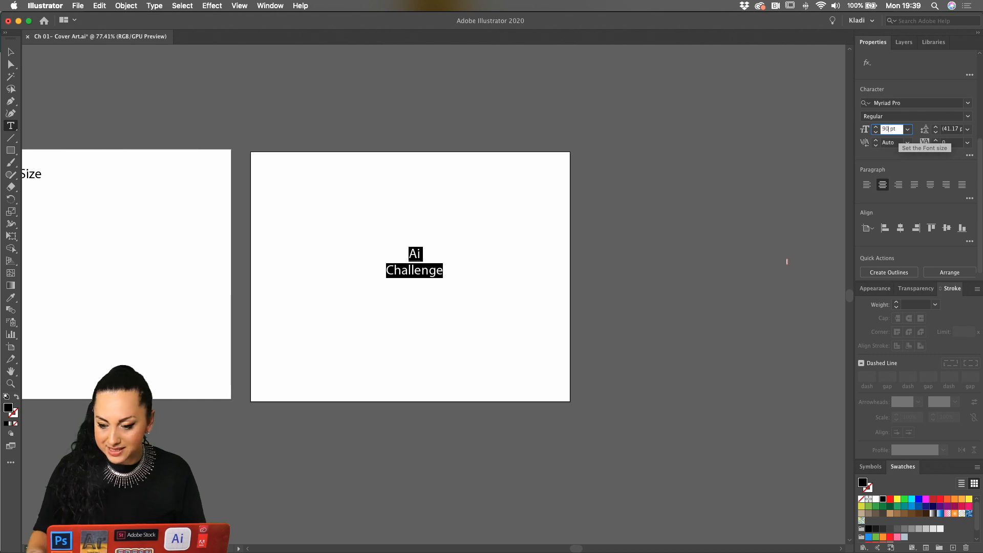
type("90")
left_click(948, 129)
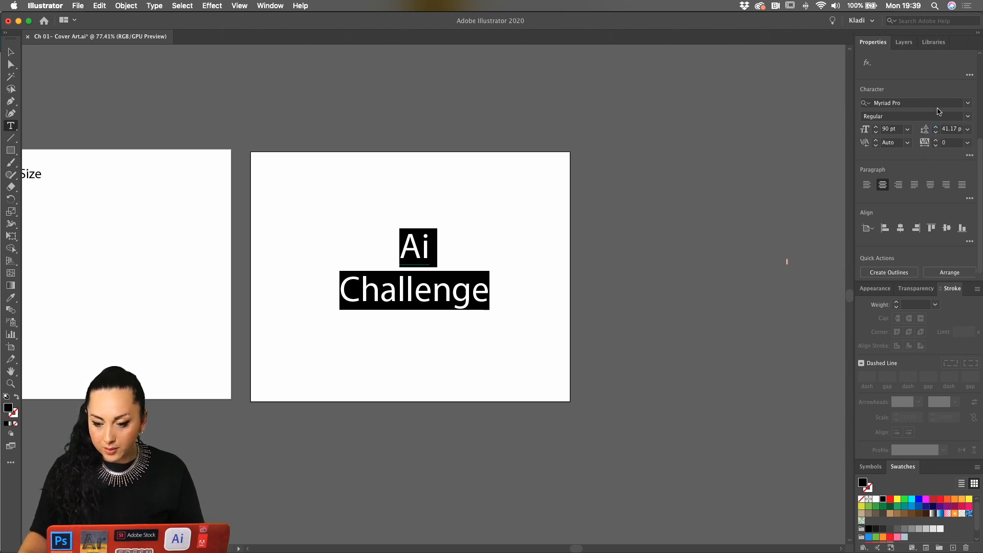
Step: Change the "Ai Challenge" text's font to Gotham Bold and shift the text slightly lower on the artboard
left_click(936, 104)
type("goh\\")
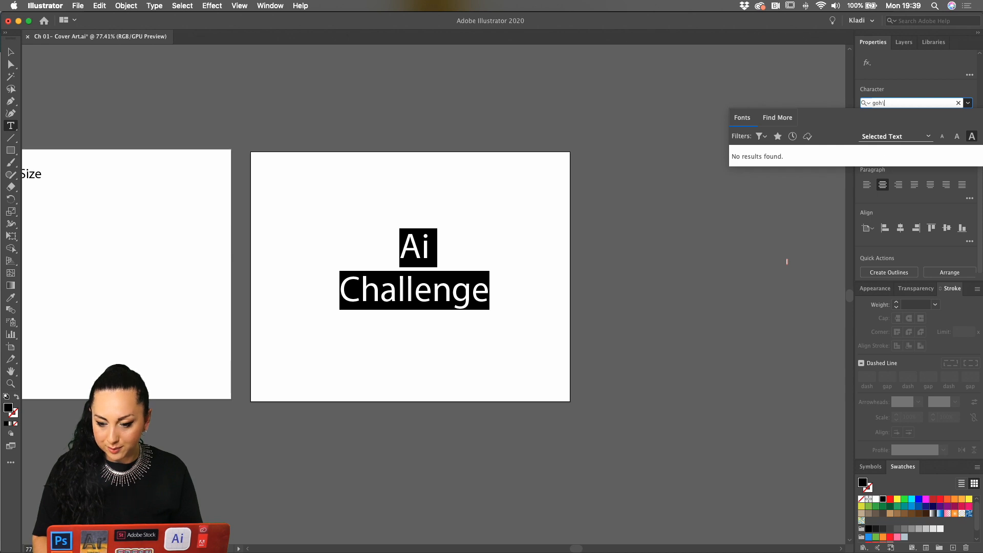
key("BackSpace")
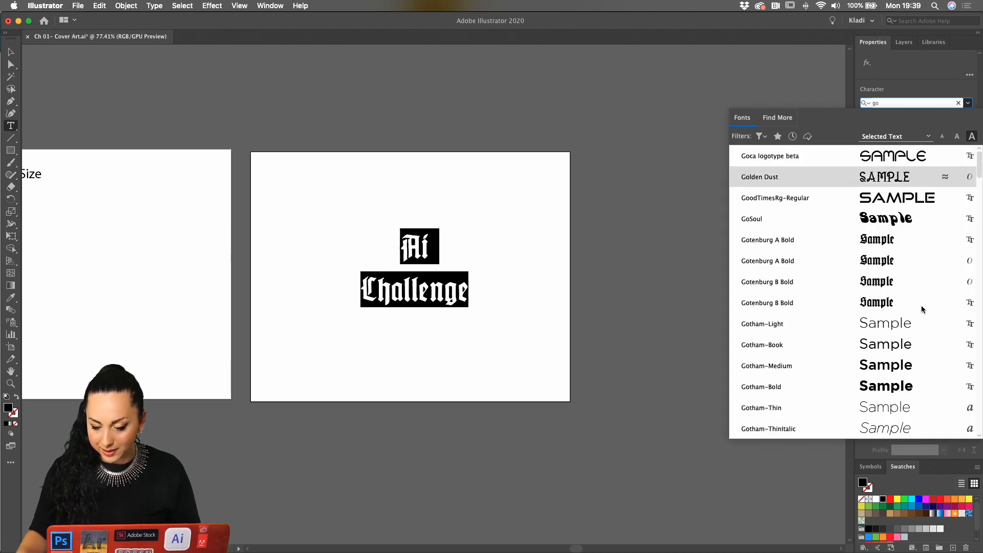
left_click(922, 387)
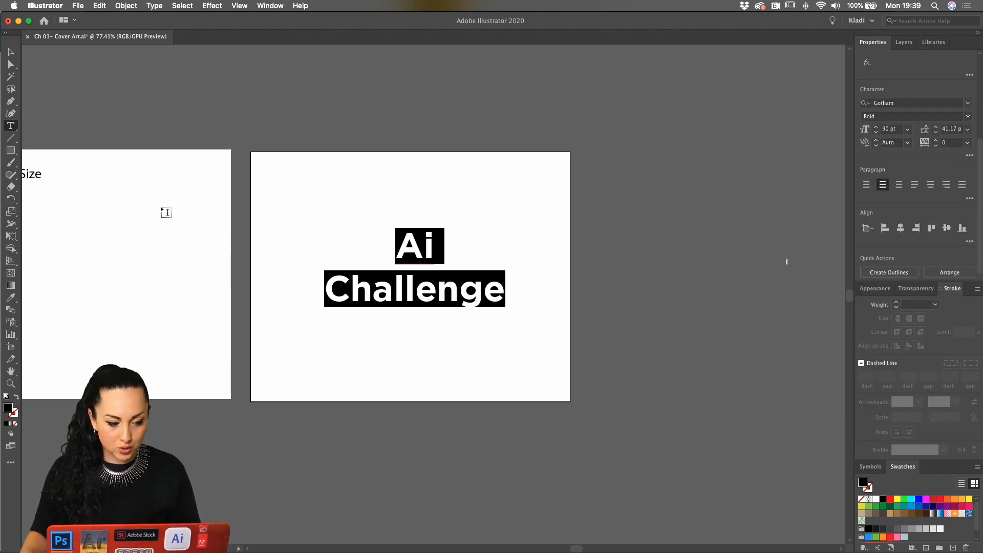
left_click(10, 52)
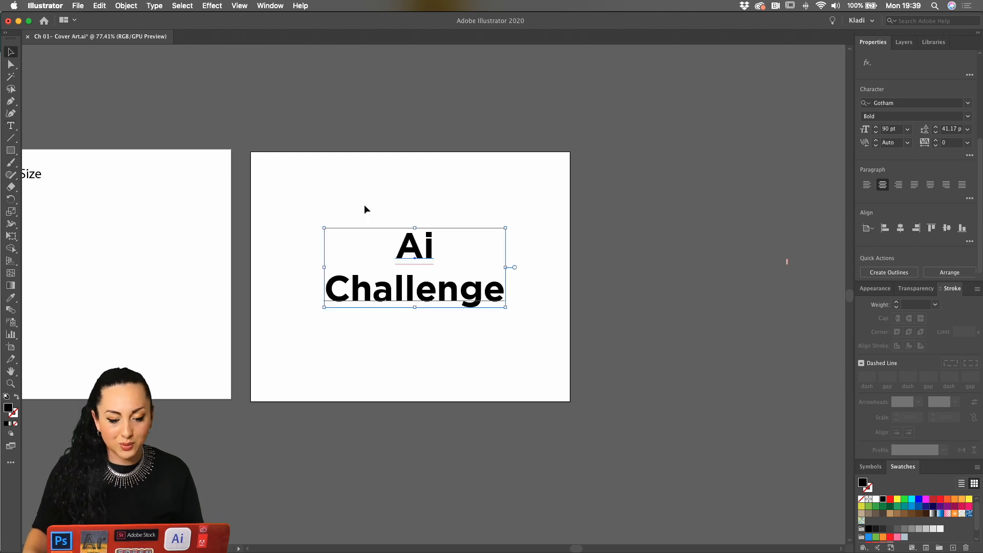
left_click_drag(408, 238, 409, 250)
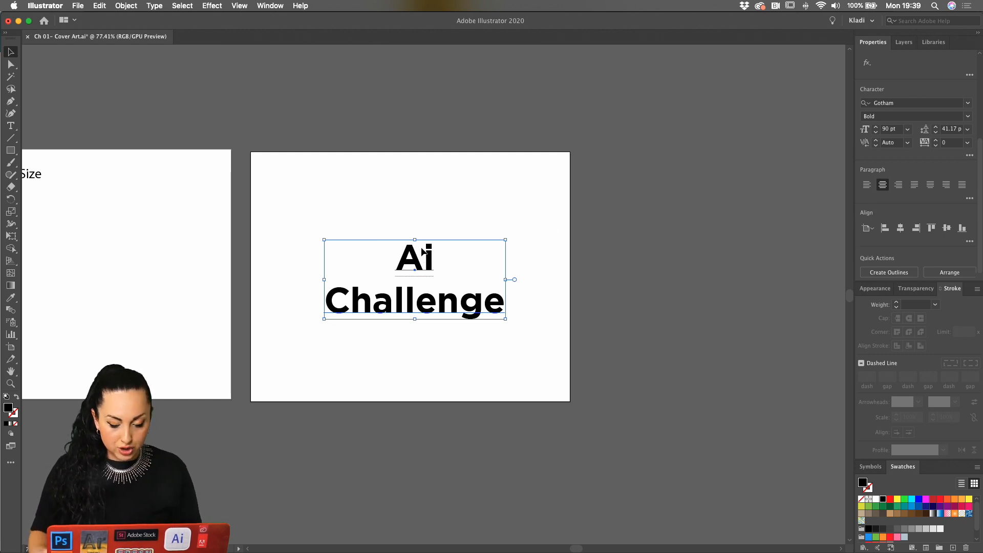
Step: Convert the "Ai Challenge" text to outlines
key("shift+super+o")
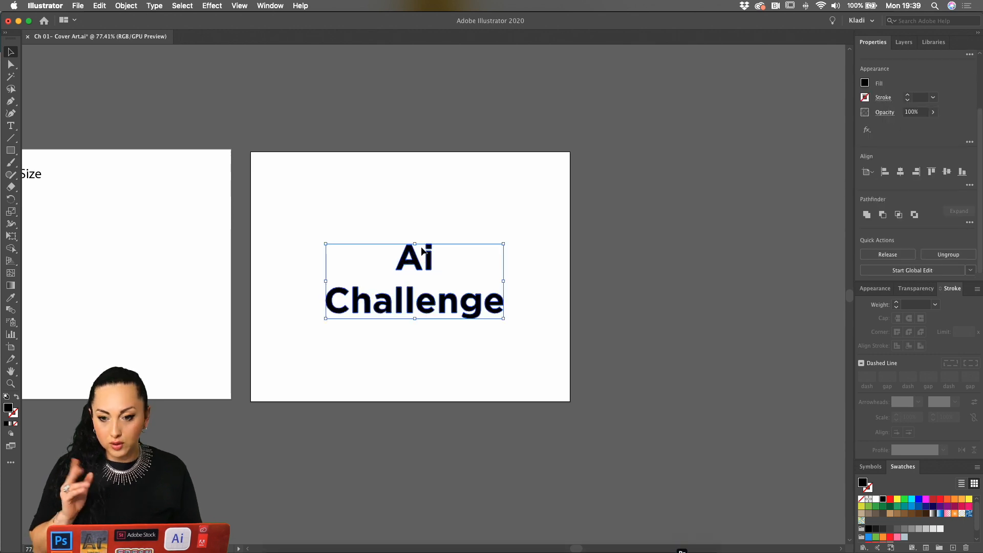
key("super+z")
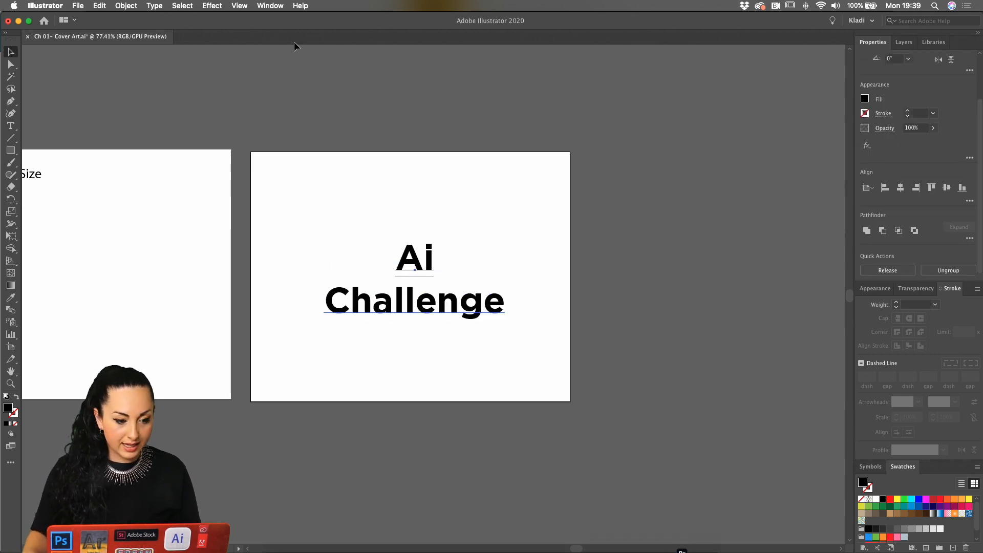
left_click(154, 6)
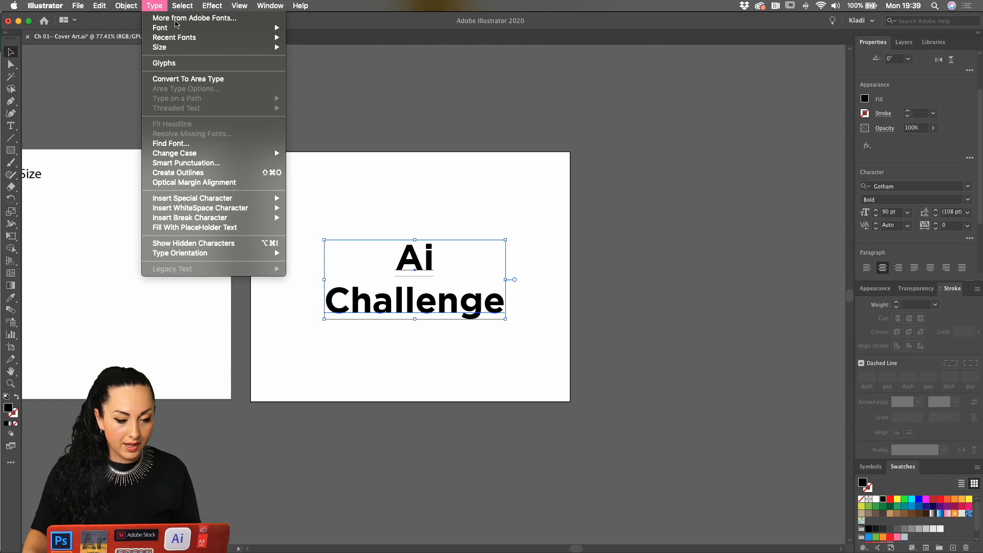
left_click(188, 174)
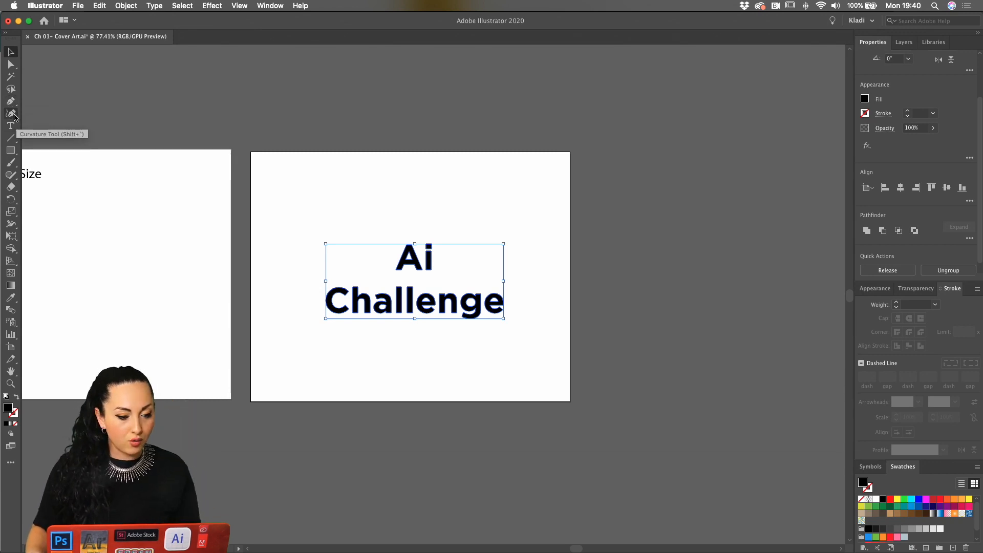
Step: Draw two rounded black shapes with the Curvature tool, about 66 px high in the artboard's upper-right area and about 63 px high in the lower-left
left_click(13, 114)
left_click(484, 199)
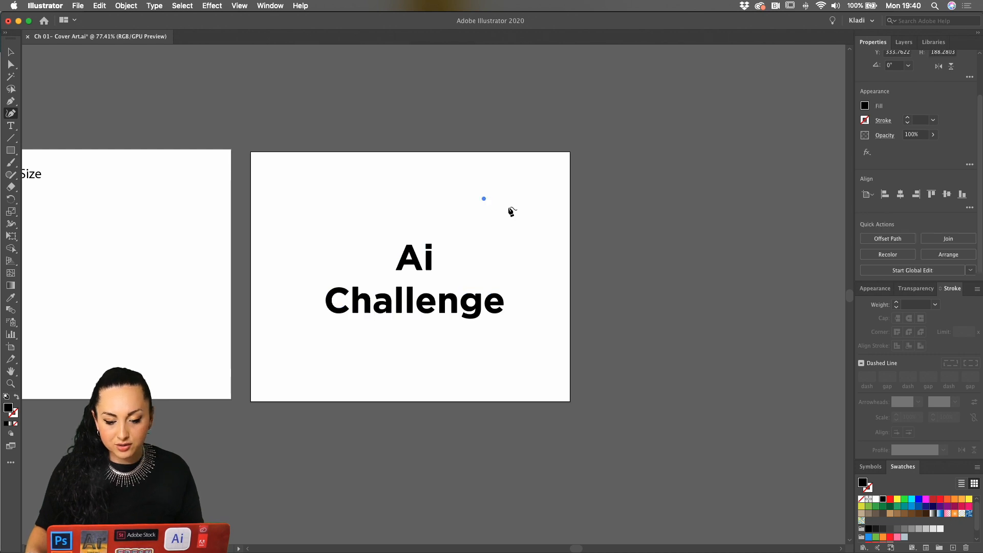
left_click(508, 207)
left_click(512, 185)
left_click(484, 198)
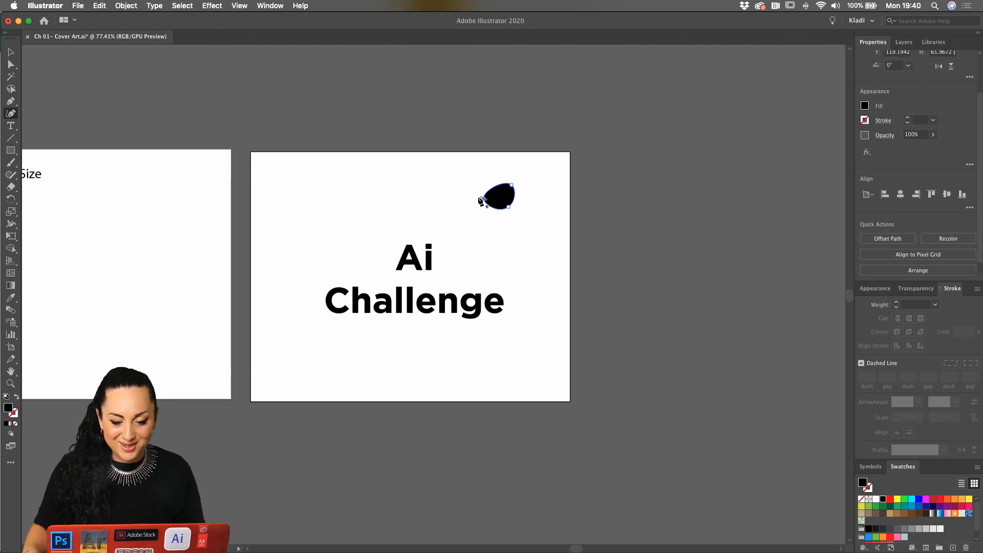
left_click(292, 368)
left_click(314, 376)
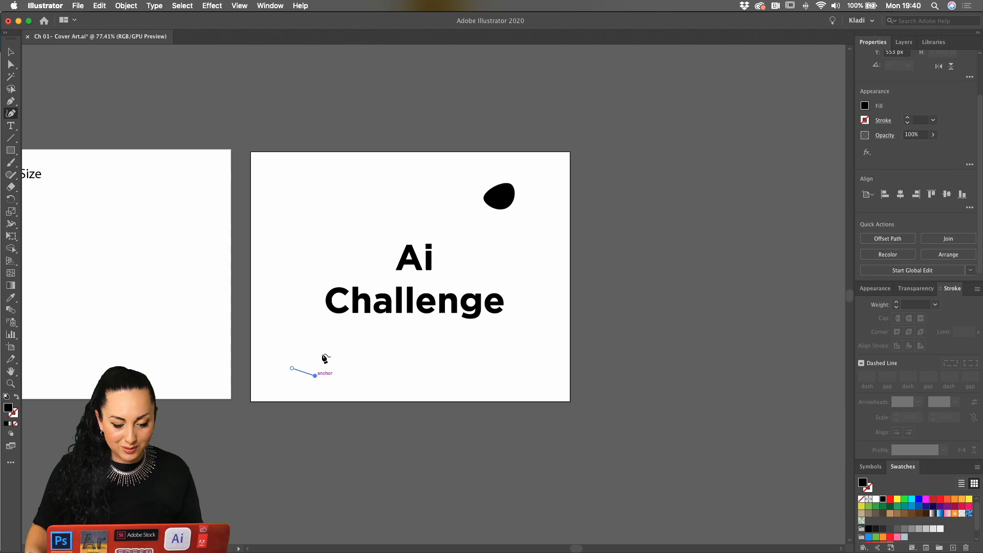
left_click(322, 354)
left_click(291, 368)
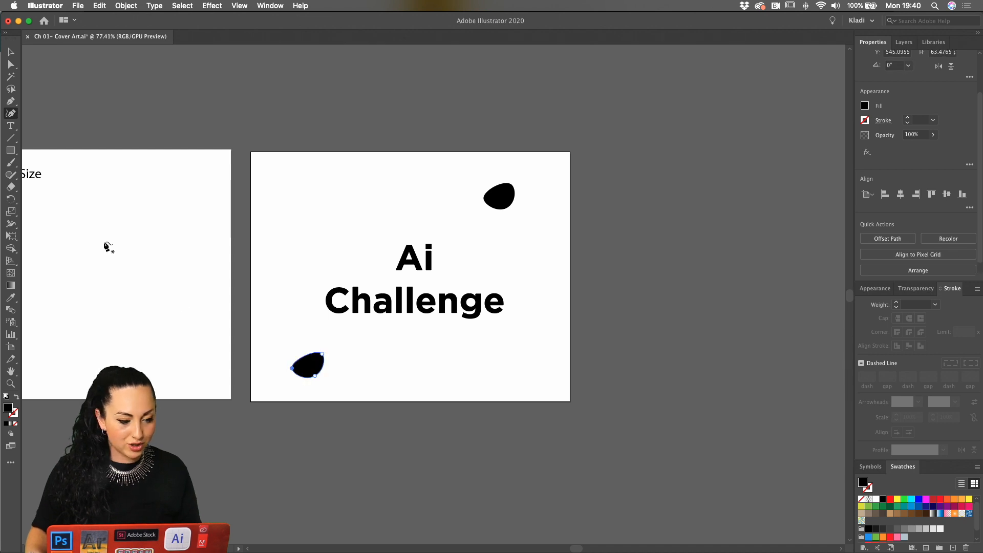
Step: Draw a closed black triangle about 77 px high with the Pen tool in the artboard's lower-right area
left_click(10, 100)
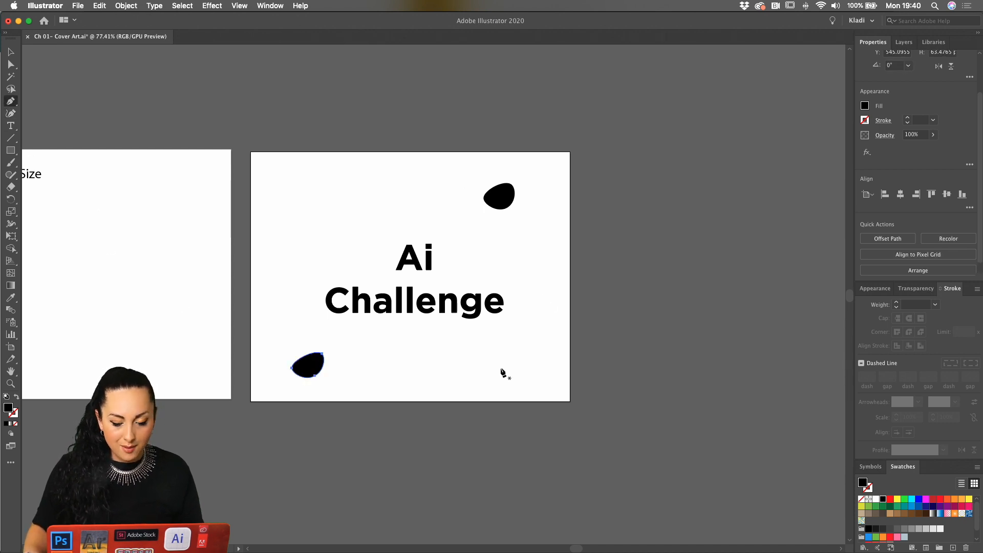
left_click(501, 369)
left_click(512, 348)
left_click(533, 377)
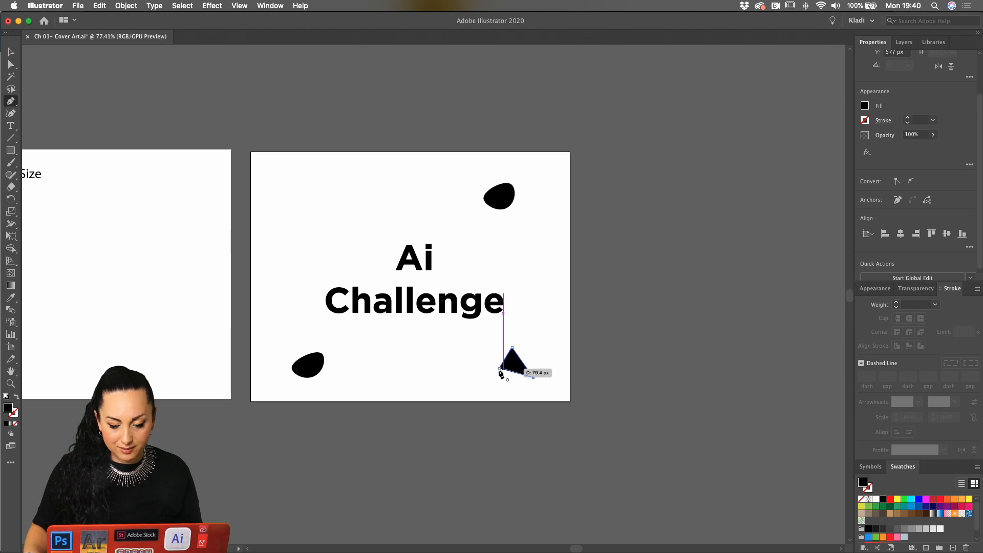
left_click(501, 370)
key("v")
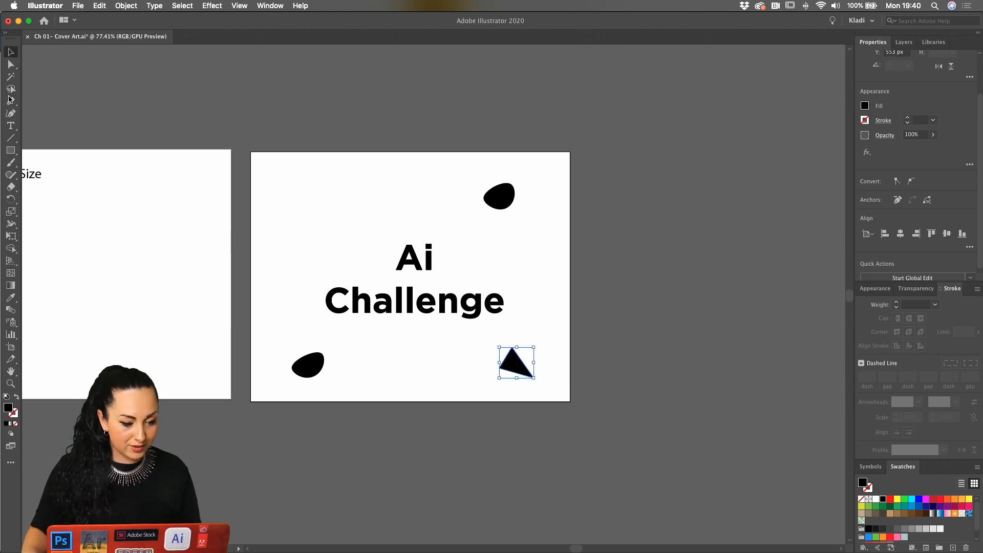
Step: Draw an open wavy path about 125 px high with the Curvature tool in the artboard's upper-left area, with a black stroke and no fill
left_click(10, 113)
left_click(276, 247)
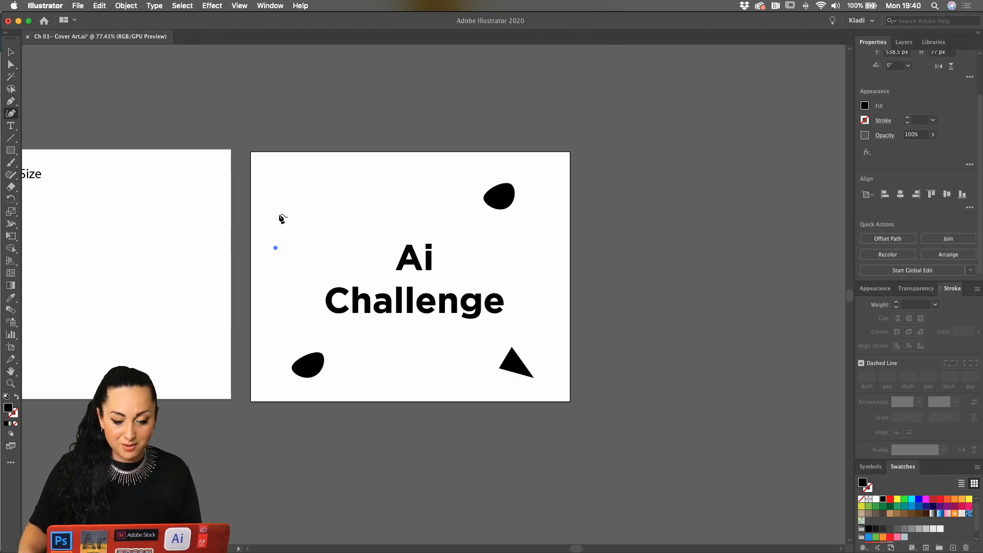
left_click(279, 214)
left_click(308, 228)
left_click(310, 200)
left_click(326, 200)
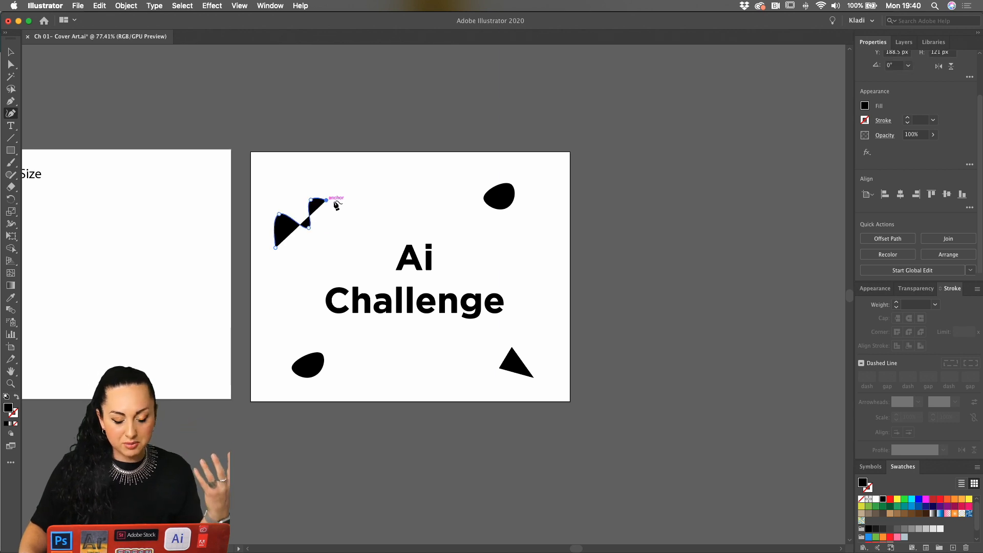
left_click_drag(336, 205, 341, 200)
left_click(340, 196)
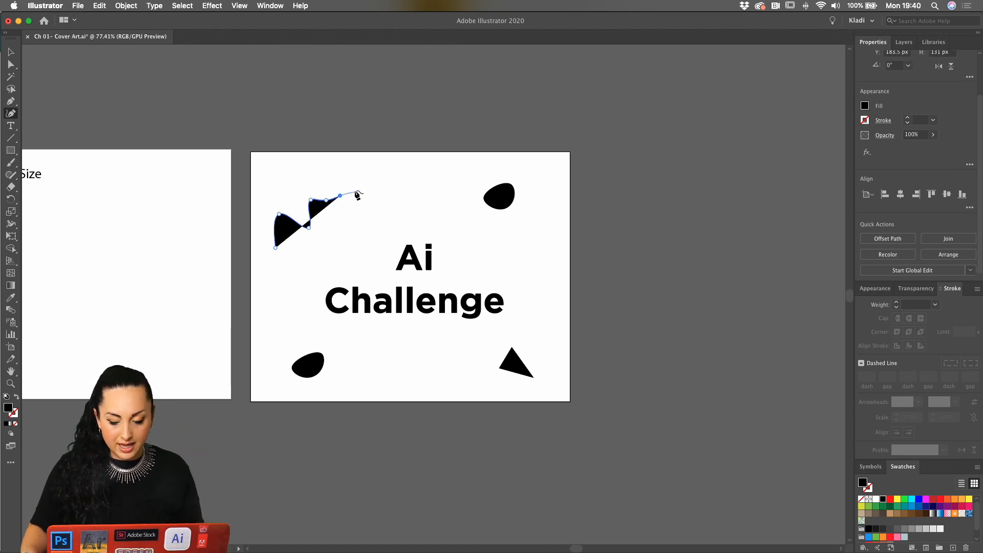
key("super+z")
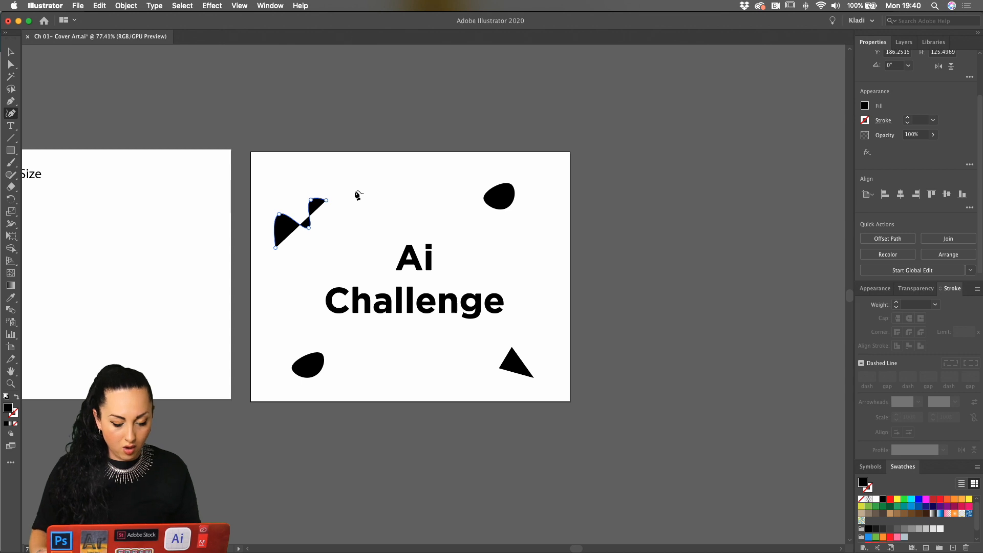
left_click(17, 399)
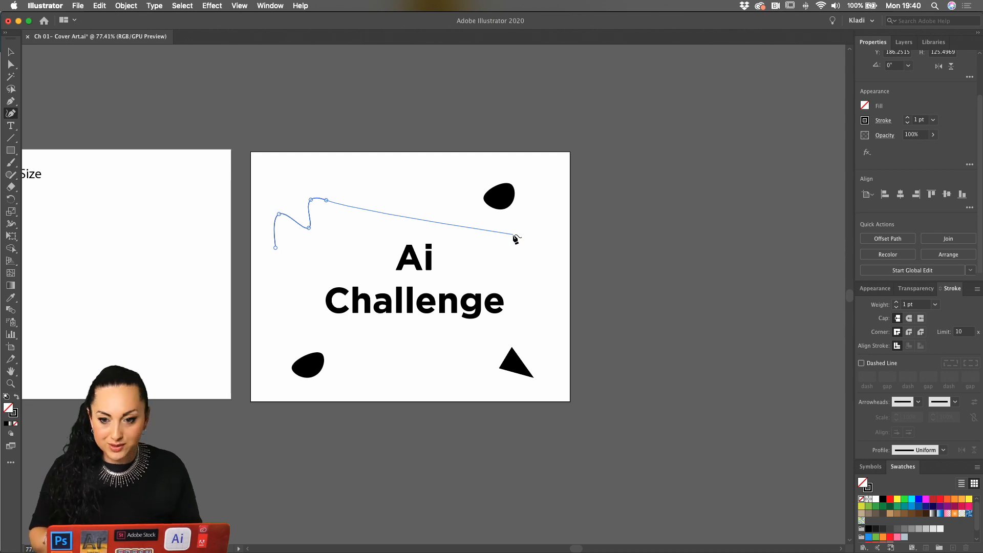
key("Escape")
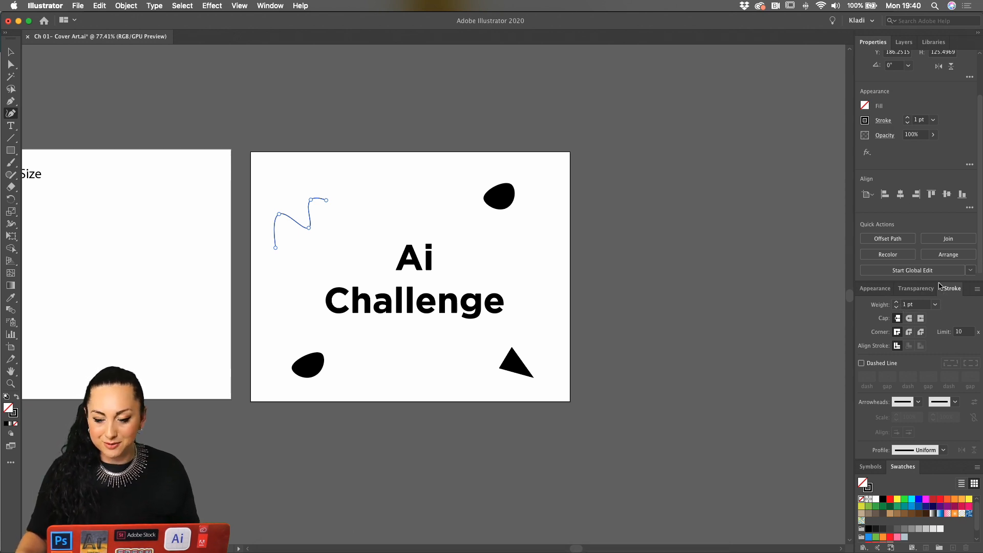
Step: Set the wavy path's stroke weight to 9 pt
left_click(909, 119)
left_click(909, 118)
left_click(909, 118)
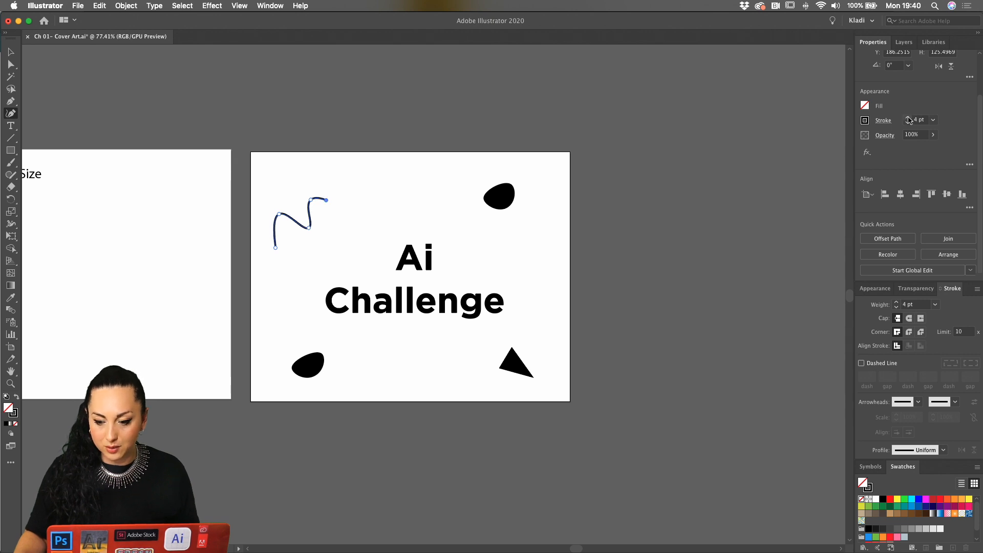
left_click(909, 119)
left_click(909, 118)
left_click(908, 118)
left_click(909, 118)
left_click(908, 118)
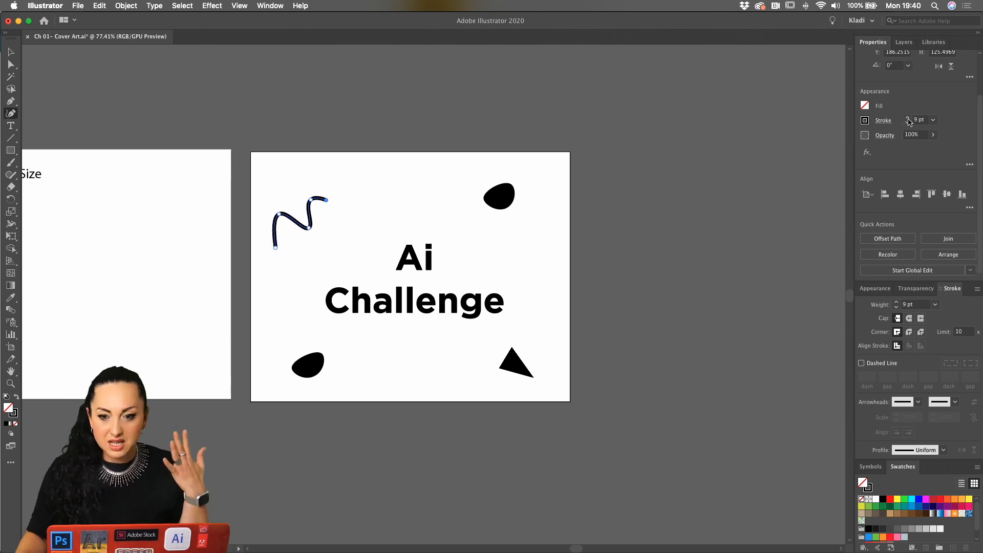
Step: Convert the wavy path's stroke to an outlined shape with Outline Stroke
left_click(126, 5)
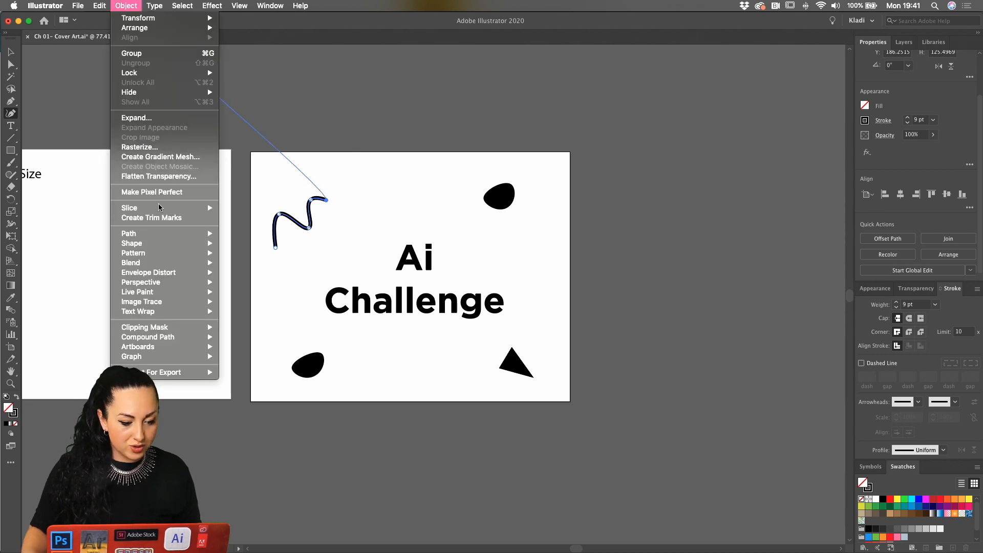
mouse_move(153, 233)
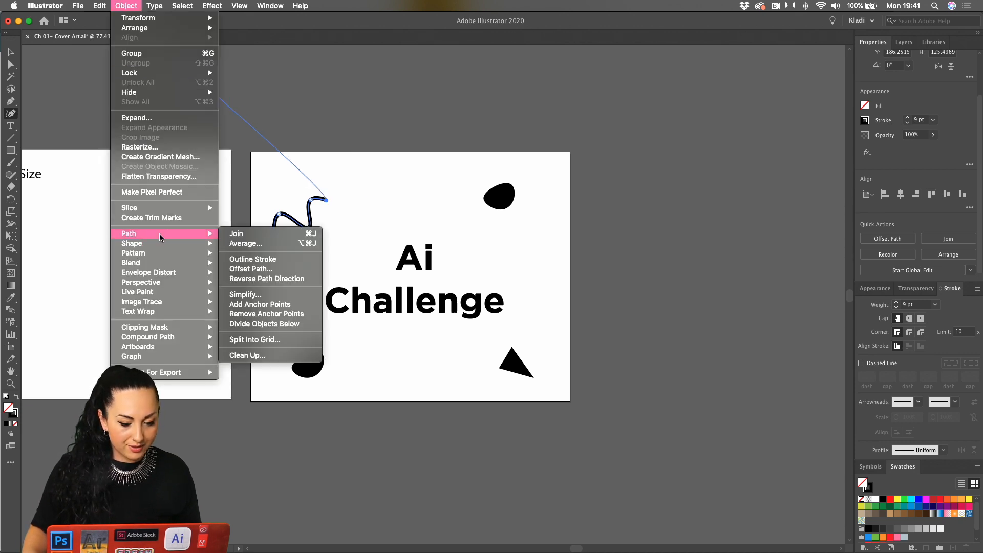
left_click(252, 258)
key("v")
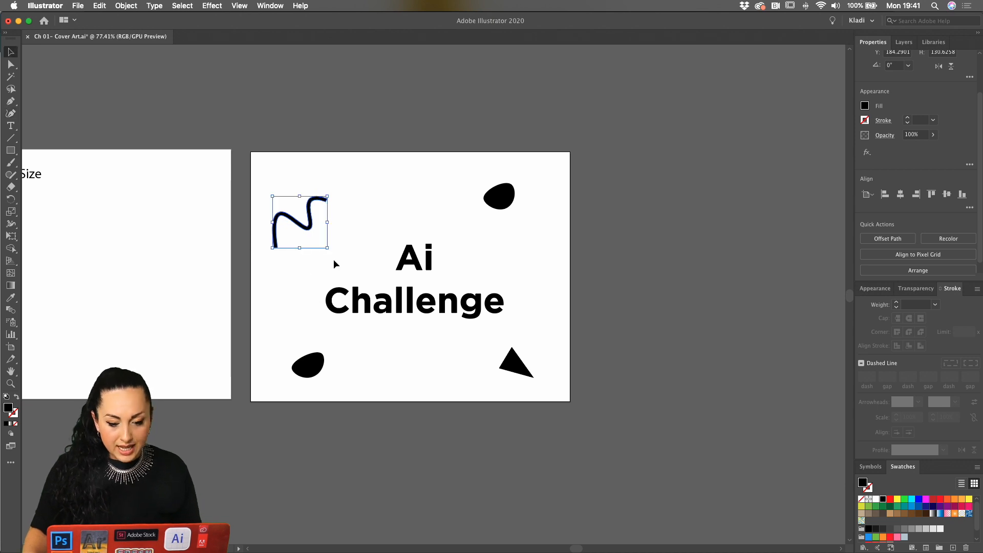
Step: Add an enlarged copy of the upper-right rounded shape, about 126 px wide, beside the lower-left one and reshape its outline with the Curvature tool
left_click(490, 229)
left_click_drag(492, 207, 372, 352)
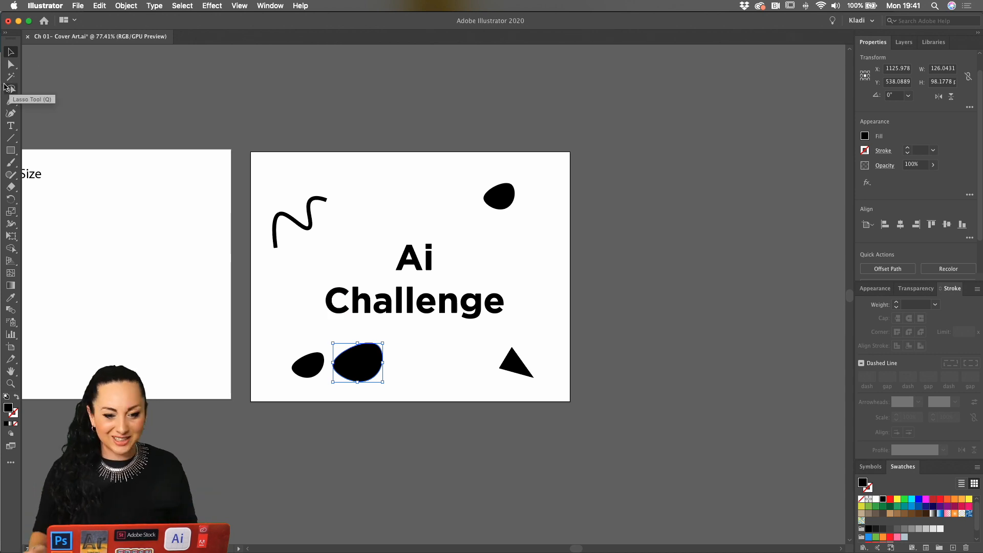
left_click(11, 163)
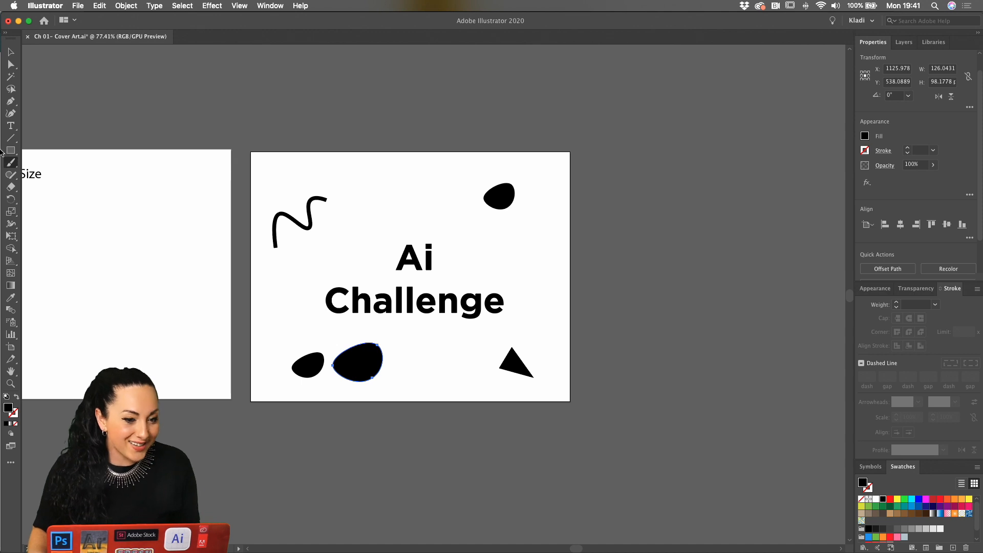
left_click(10, 114)
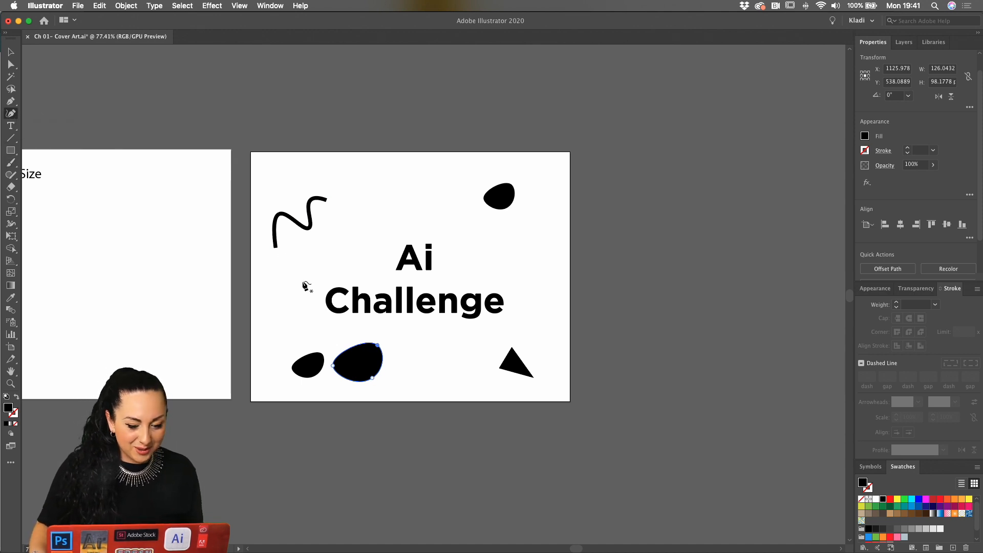
left_click(353, 350)
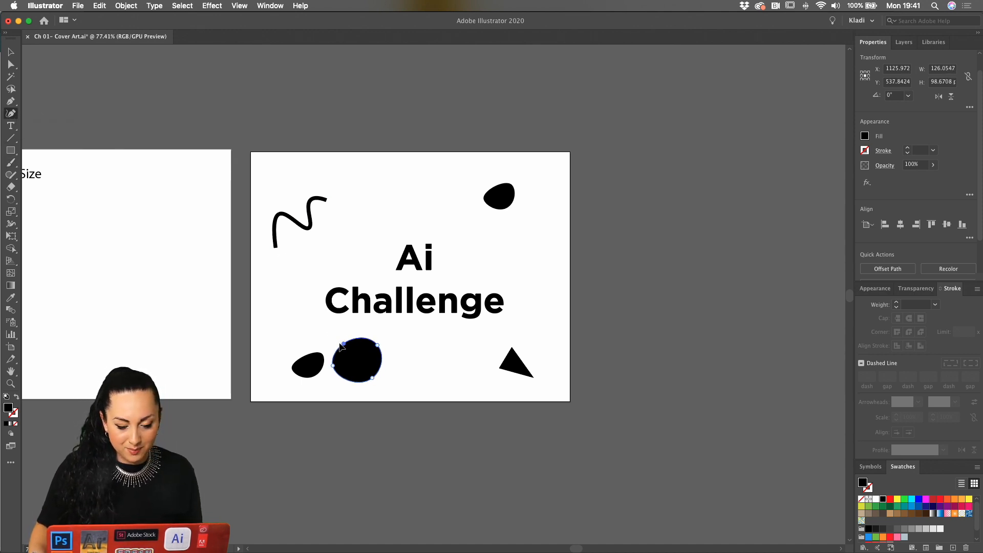
mouse_move(360, 382)
left_mouse_down()
mouse_move(310, 359)
mouse_move(299, 269)
left_mouse_up()
Step: Place a reduced copy of the small lower-left rounded shape, about 55 px wide, above the wavy line
key("v")
left_click(390, 353)
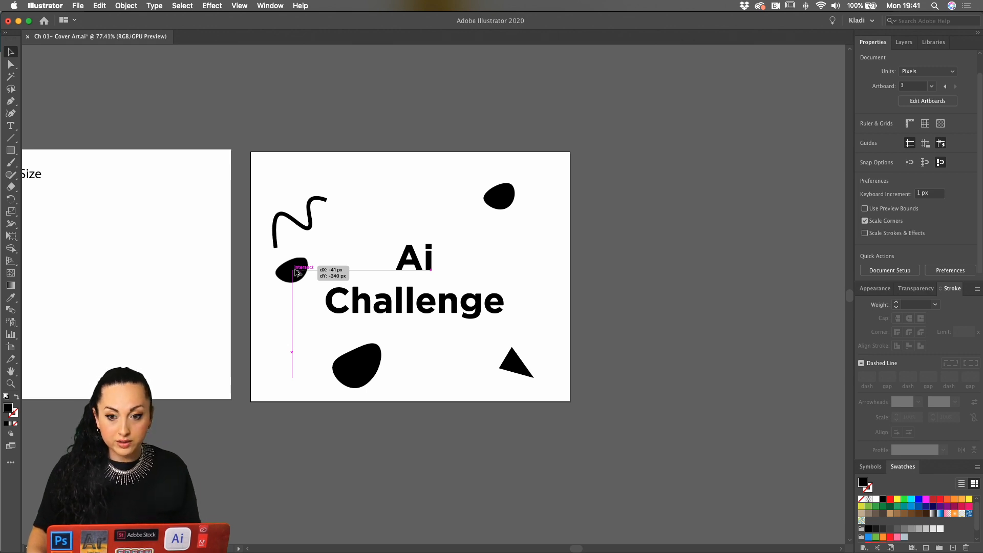
left_click_drag(297, 273, 285, 183)
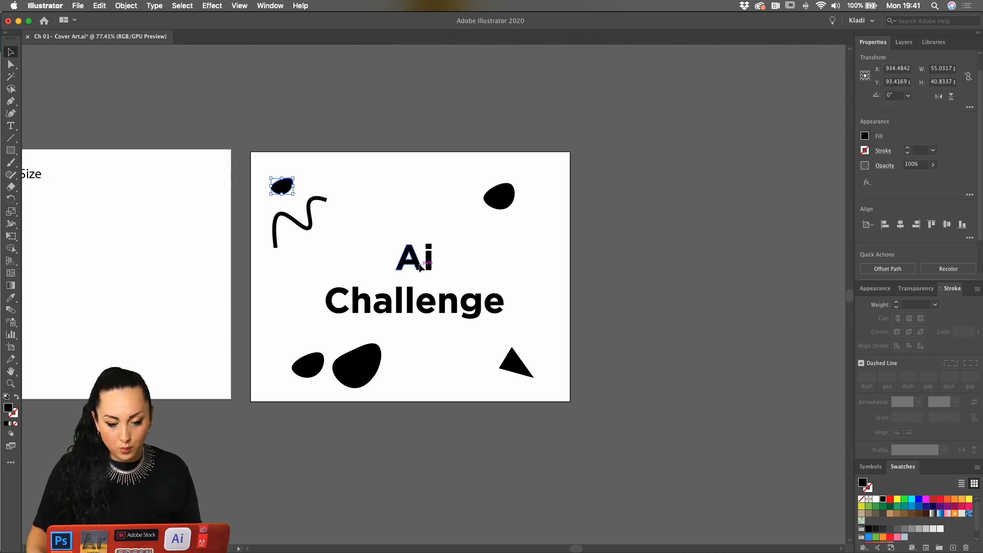
Step: Center the outlined "Ai Challenge" text vertically on the artboard
left_click(419, 266)
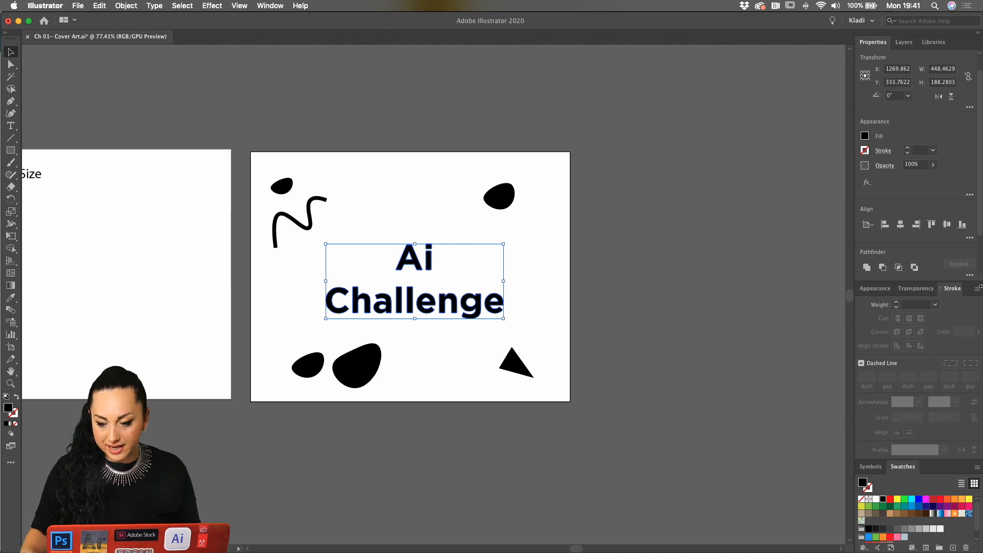
left_click(873, 228)
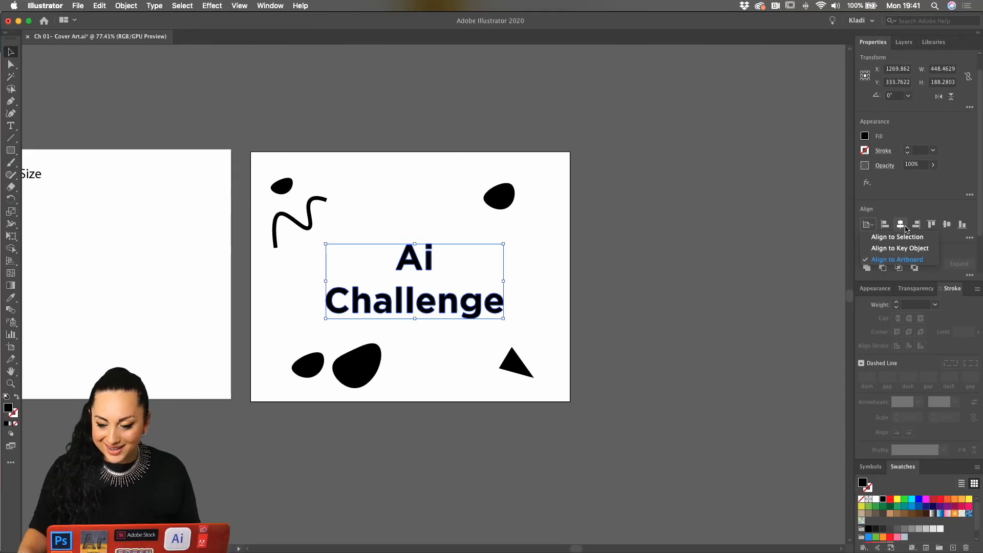
left_click(925, 221)
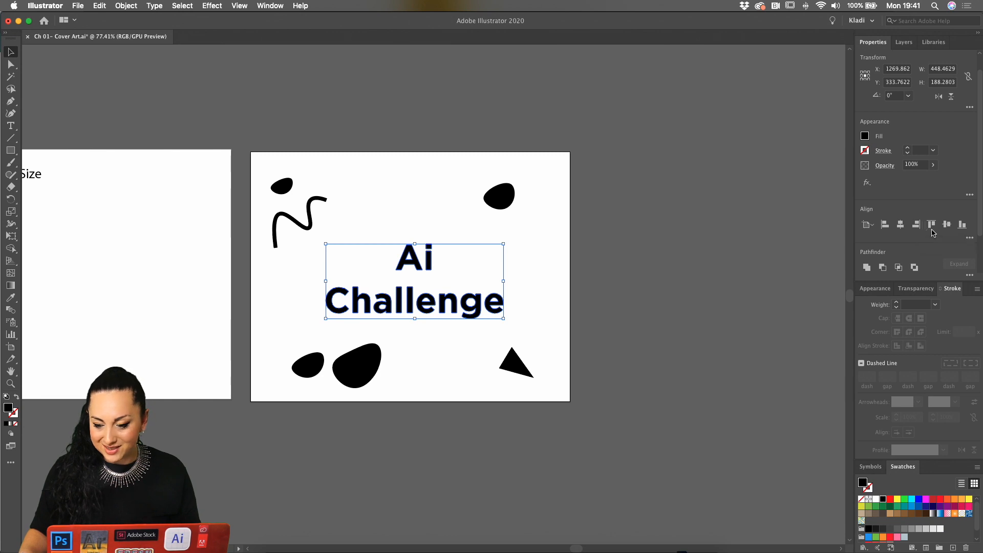
left_click(946, 224)
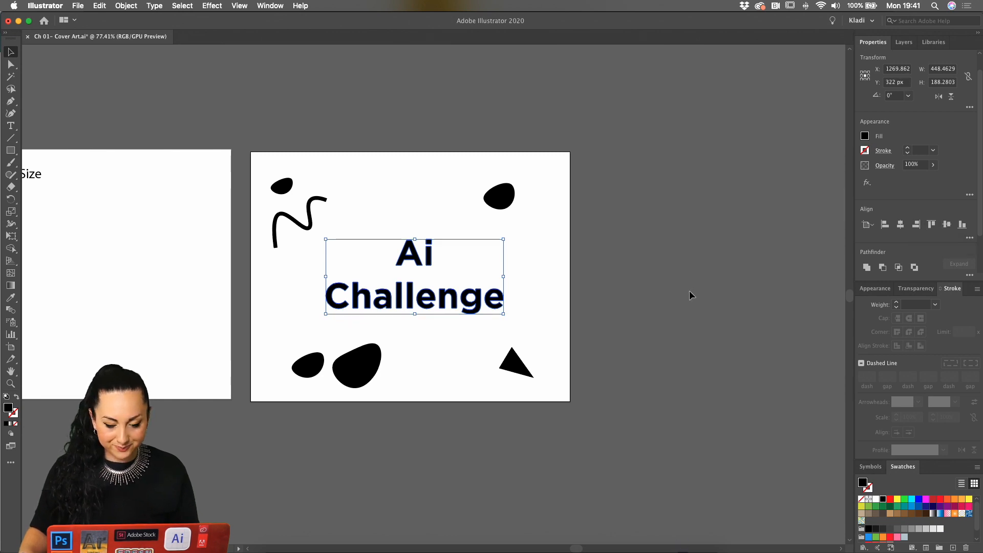
left_click(661, 302)
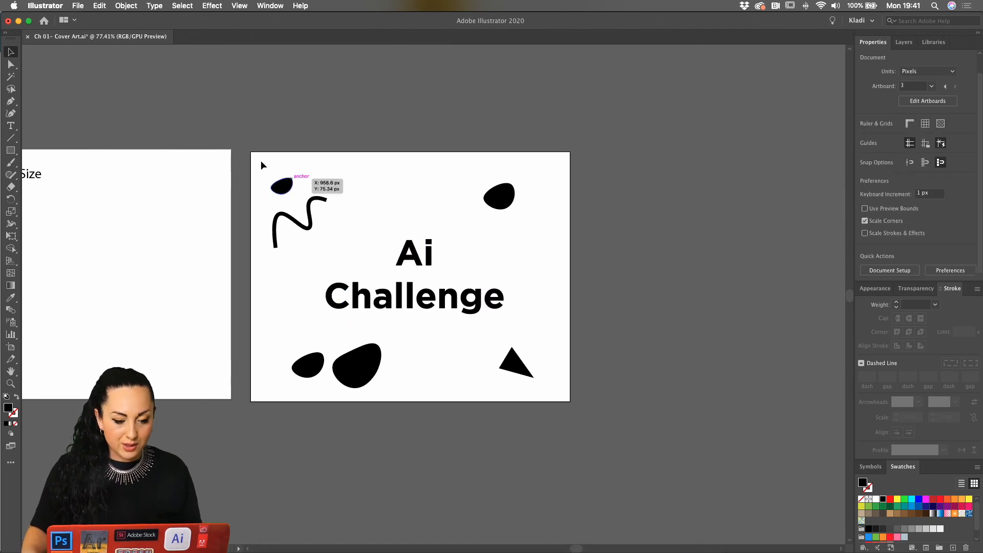
Step: Combine the outlined text and all the surrounding shapes into one compound path
left_click_drag(253, 158, 545, 383)
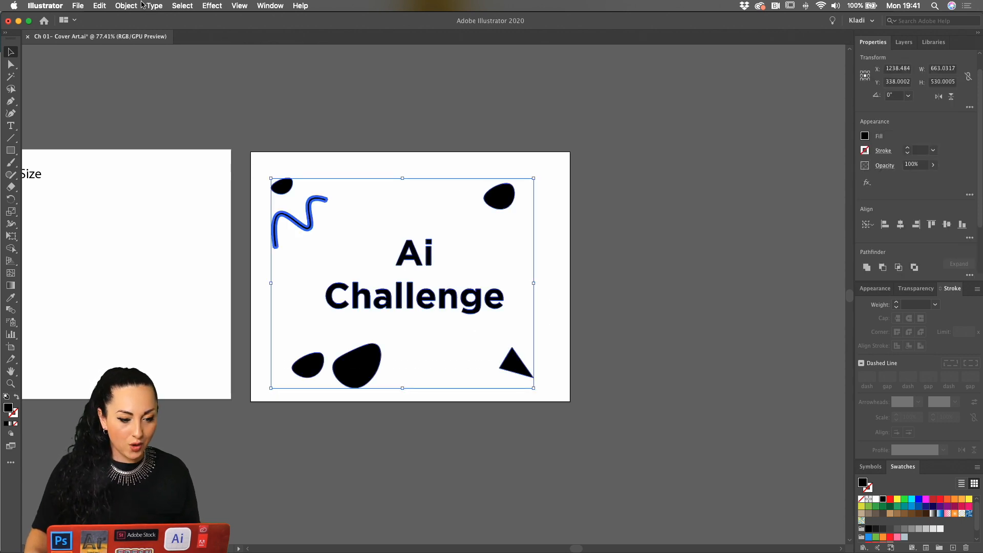
left_click(126, 6)
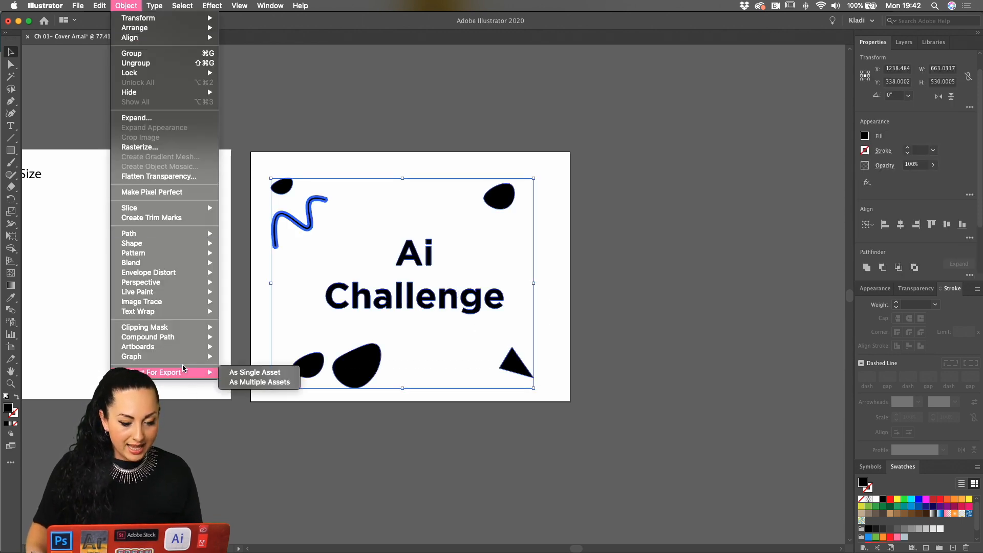
mouse_move(174, 341)
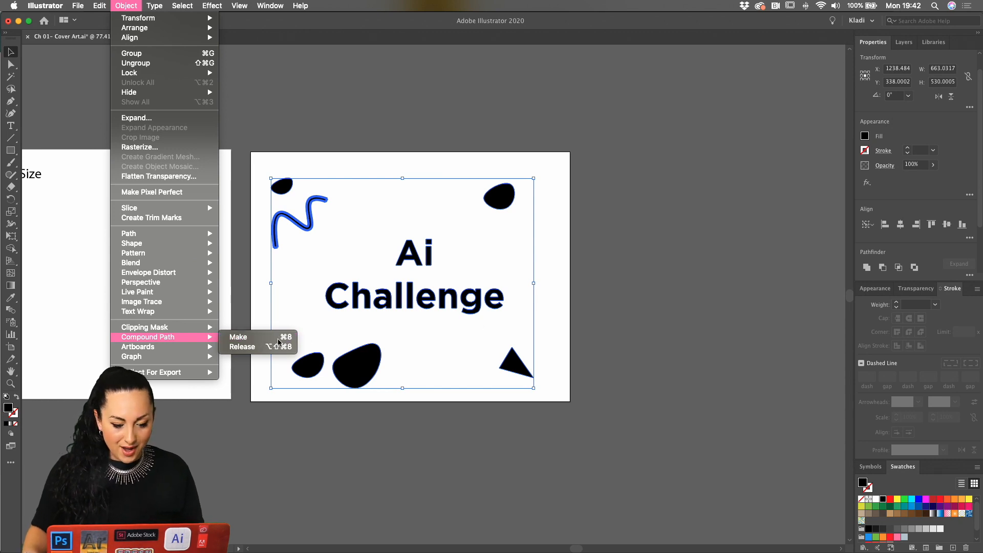
left_click(246, 339)
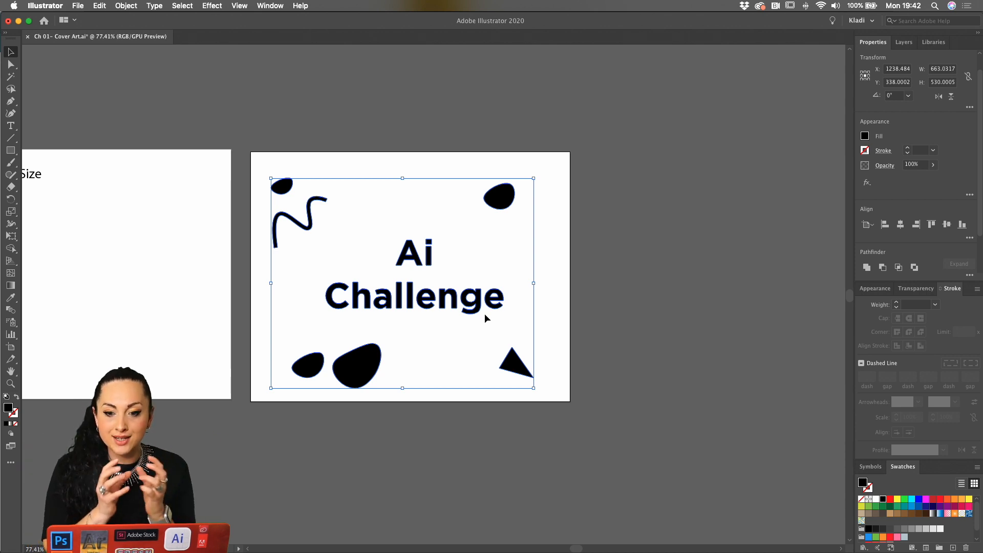
left_click(122, 6)
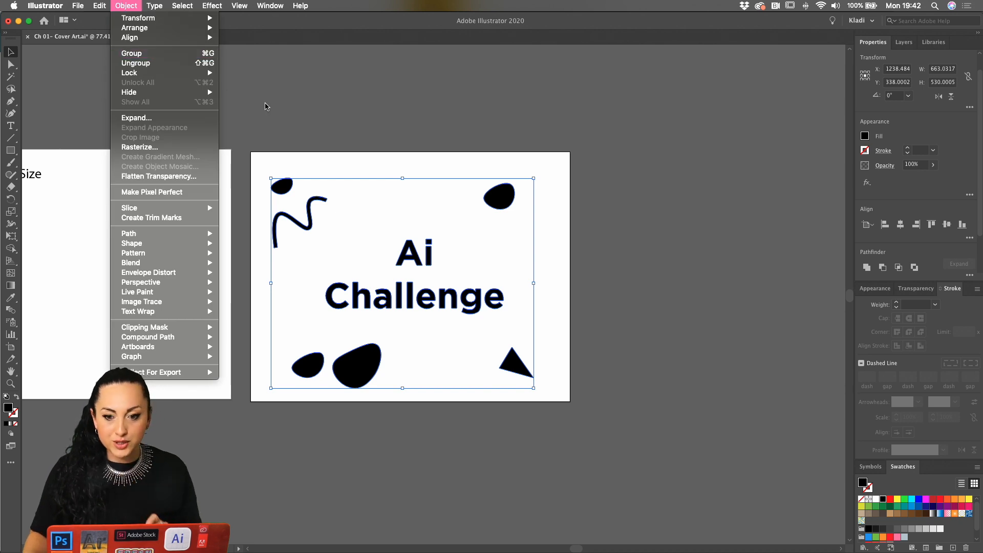
left_click(371, 97)
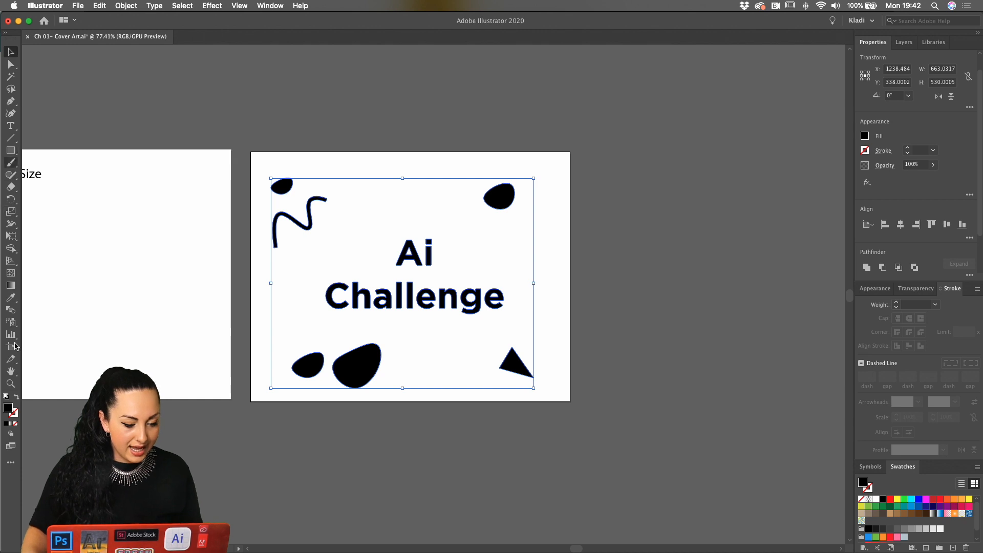
Step: Set the compound path's fill to the pink color DD0A83
double_click(9, 411)
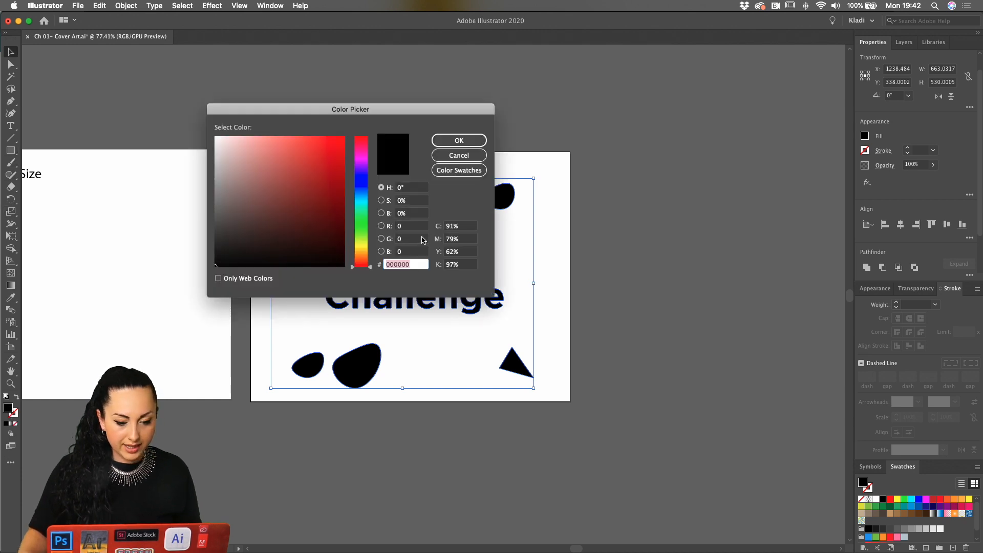
left_click(362, 159)
left_click(361, 152)
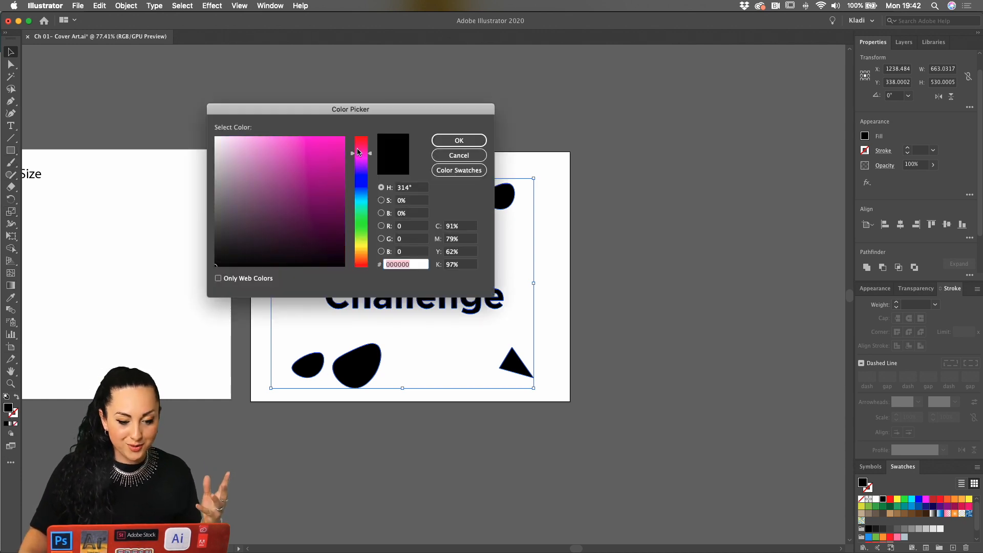
left_click(362, 149)
left_click(340, 152)
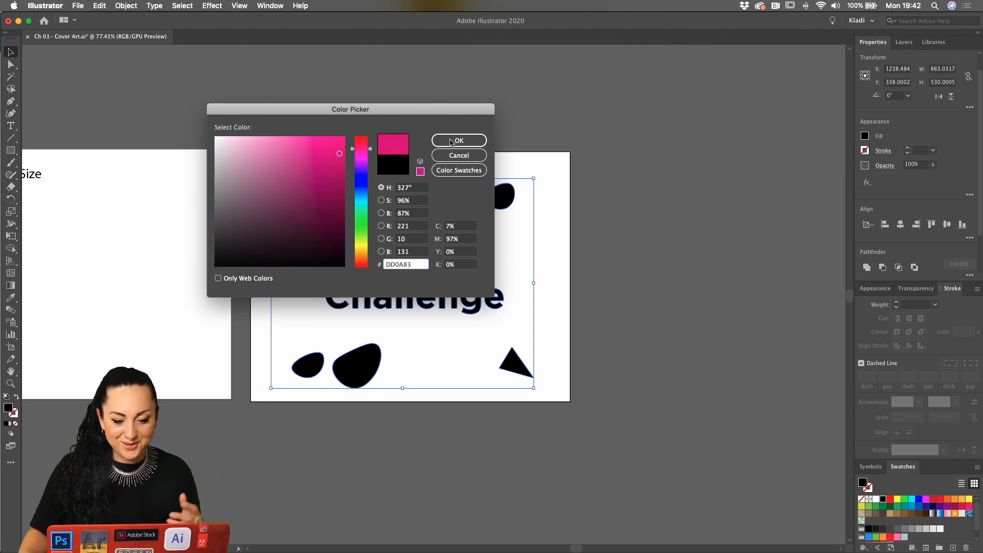
left_click(446, 144)
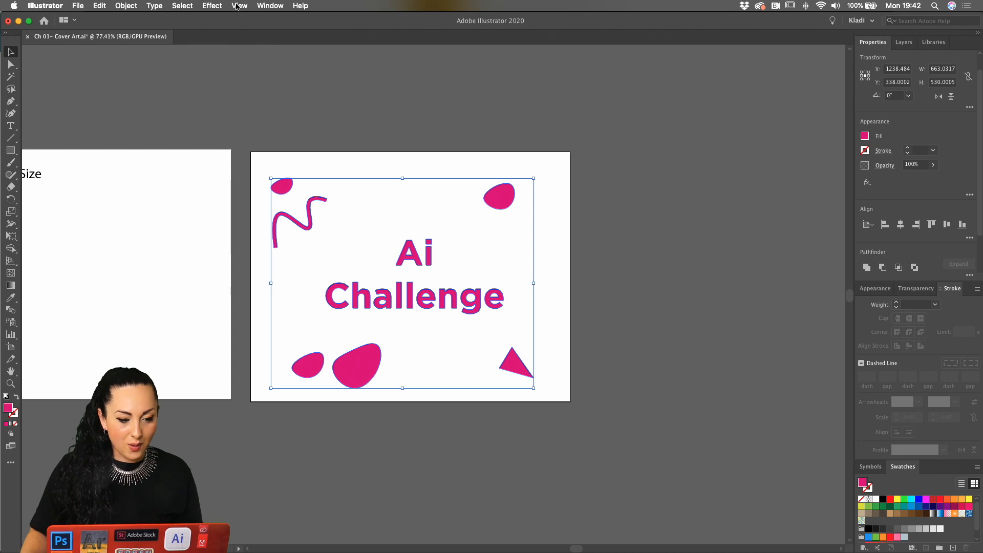
Step: Open the Color Guide for the selected pink and save its color group to the swatches
left_click(262, 5)
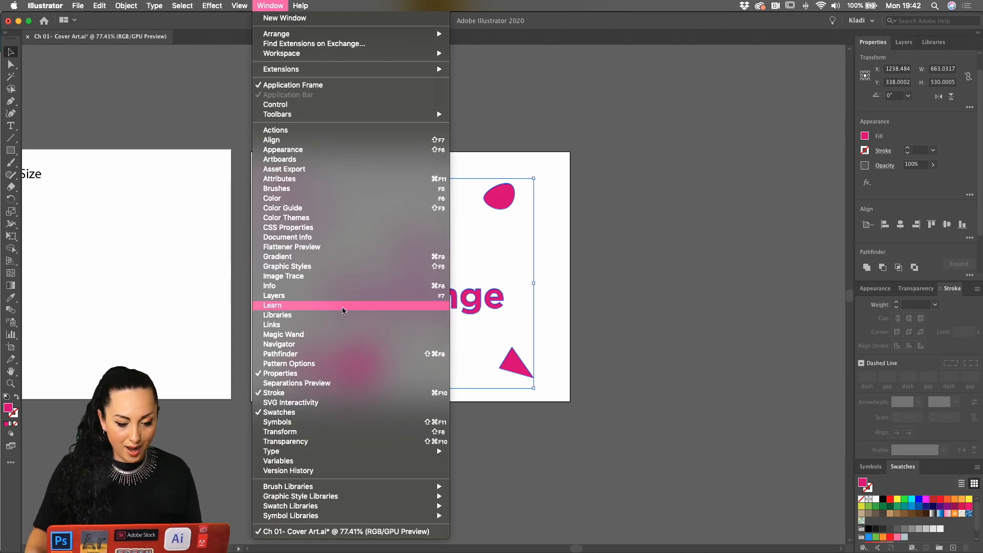
left_click(320, 208)
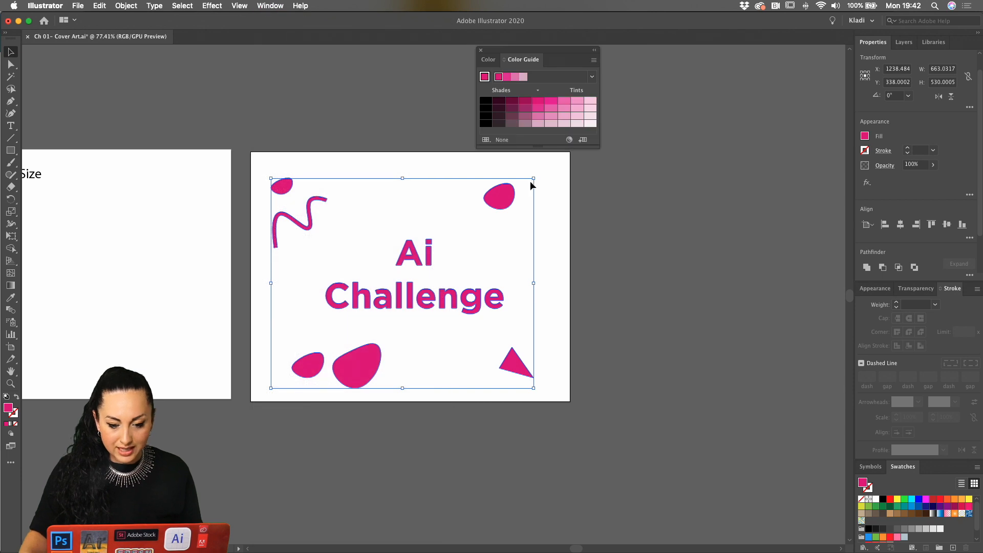
left_click(591, 79)
left_click(569, 194)
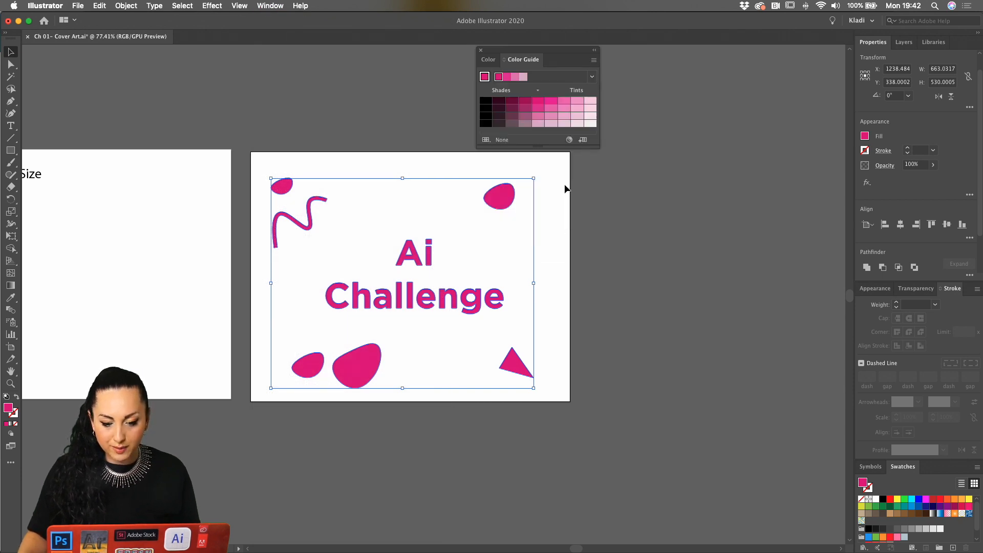
left_click(584, 142)
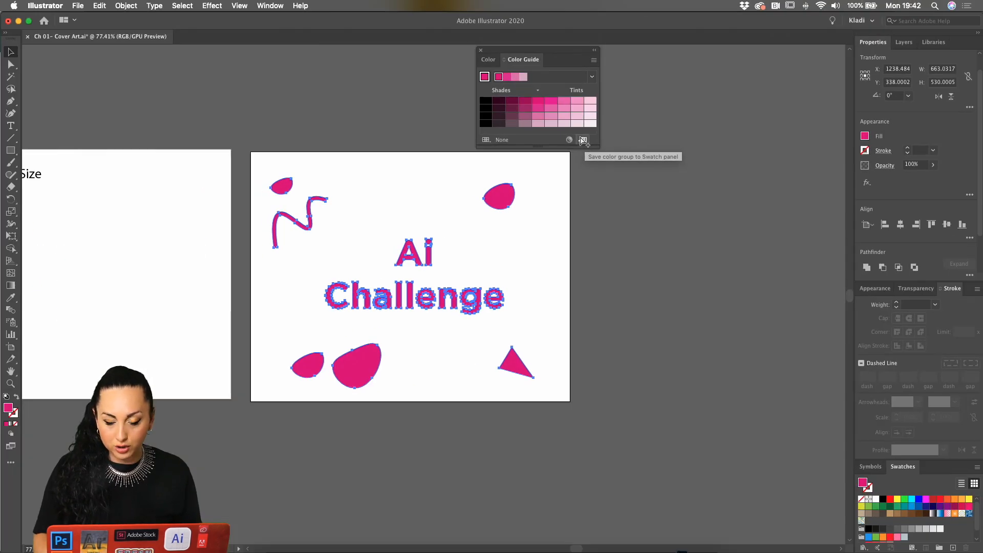
left_click(582, 138)
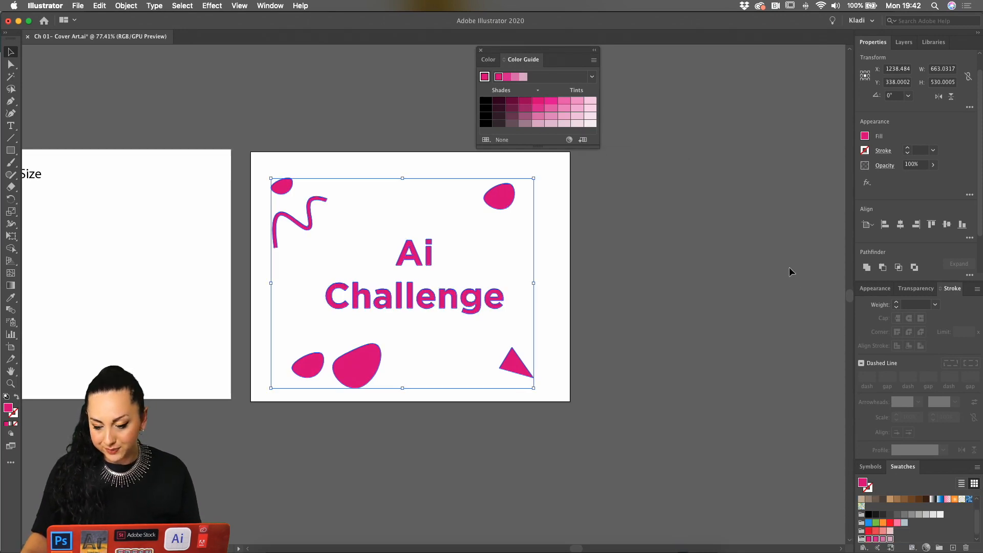
Step: Float the Swatches beside the artboard, just below the Color Guide
left_click_drag(895, 466, 639, 190)
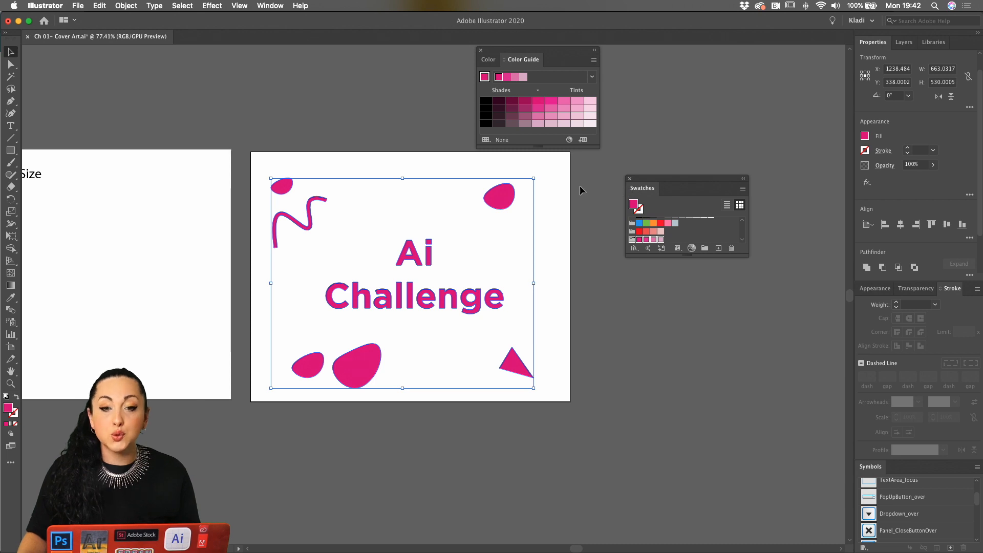
left_click(269, 5)
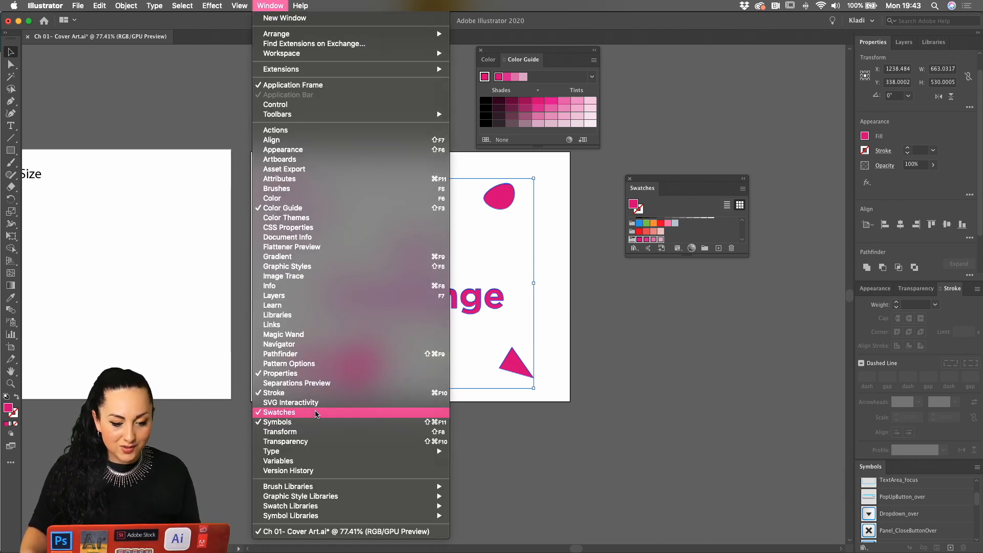
left_click(658, 180)
left_click_drag(638, 190, 604, 173)
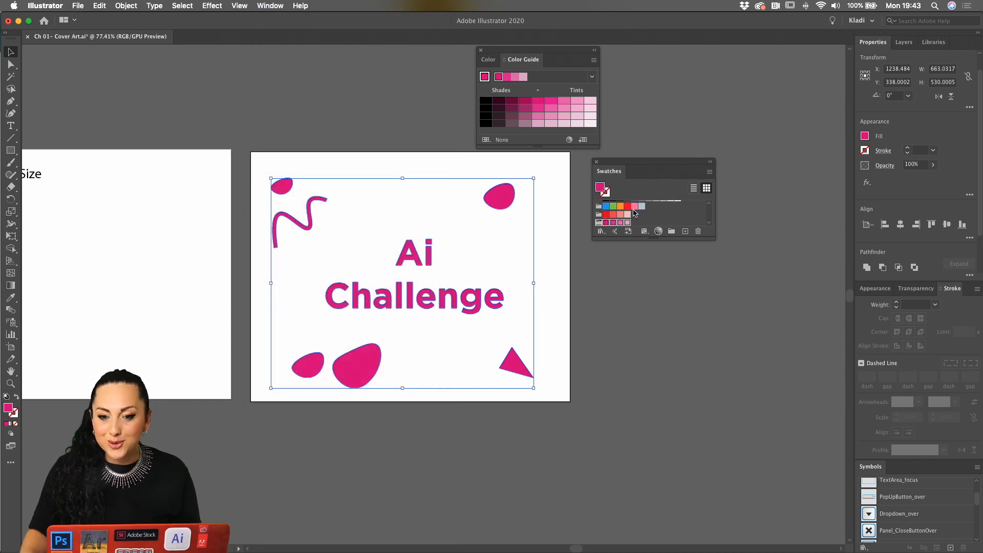
Step: Fill the compound path of text and shapes with the lightest pink of the saved color group
left_click(541, 309)
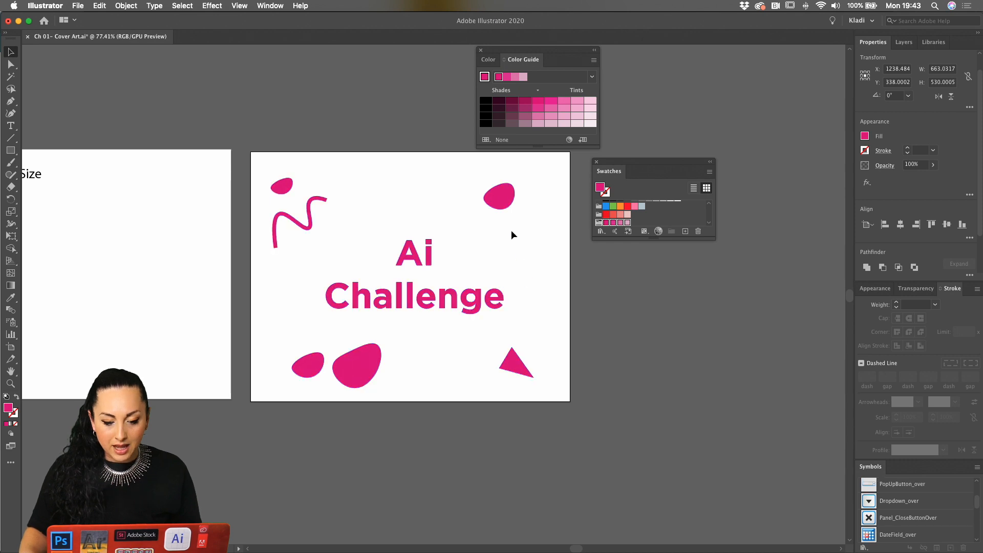
left_click(501, 195)
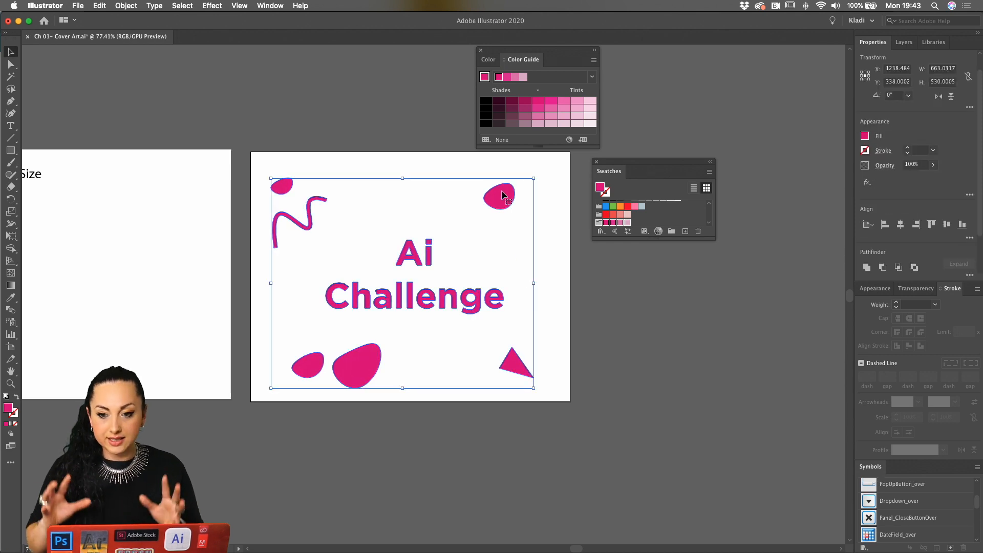
left_click(628, 223)
left_click(548, 306)
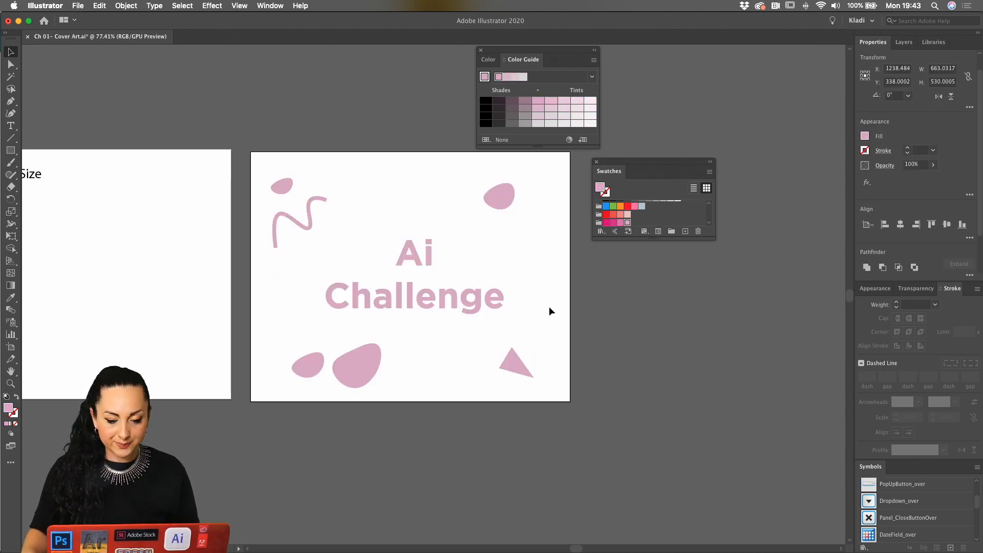
Step: Start an Offset Path on the light pink compound path, comparing Miter joins and choosing Round joins
left_click(495, 209)
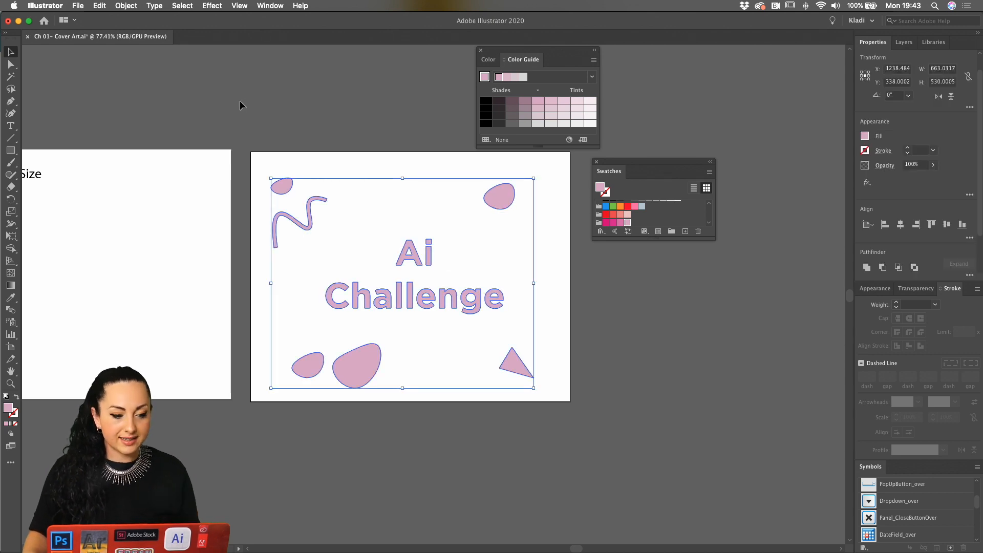
left_click(125, 6)
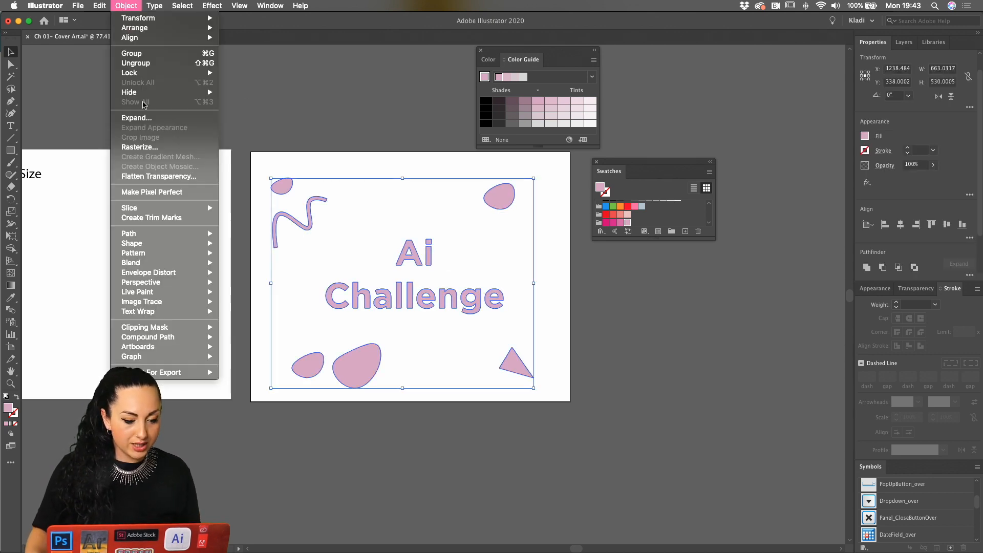
mouse_move(174, 233)
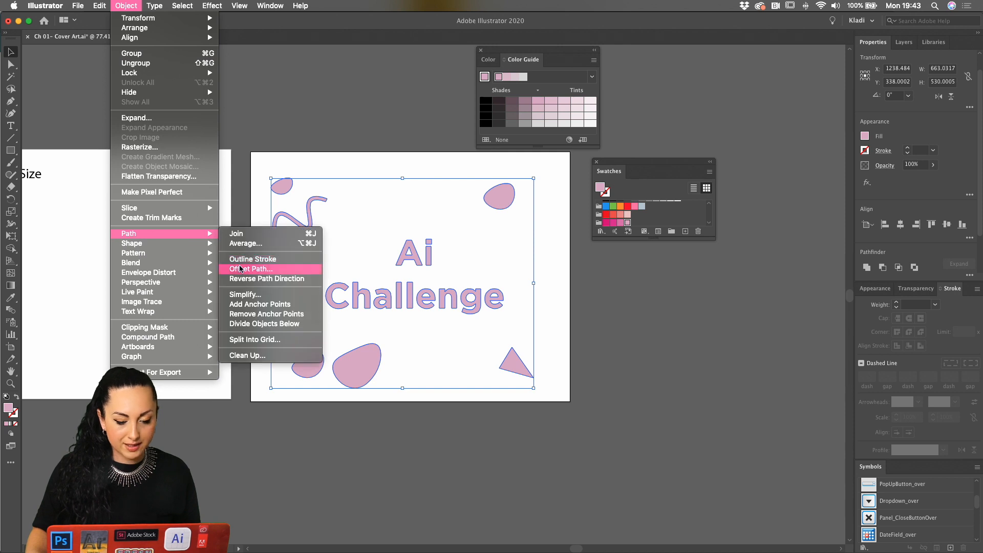
left_click(240, 268)
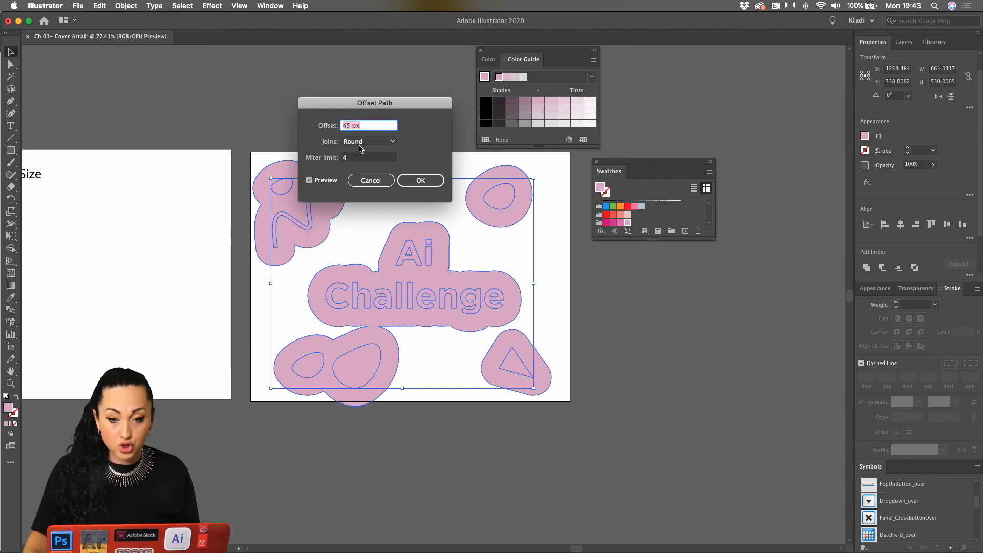
left_click(361, 143)
left_click(358, 155)
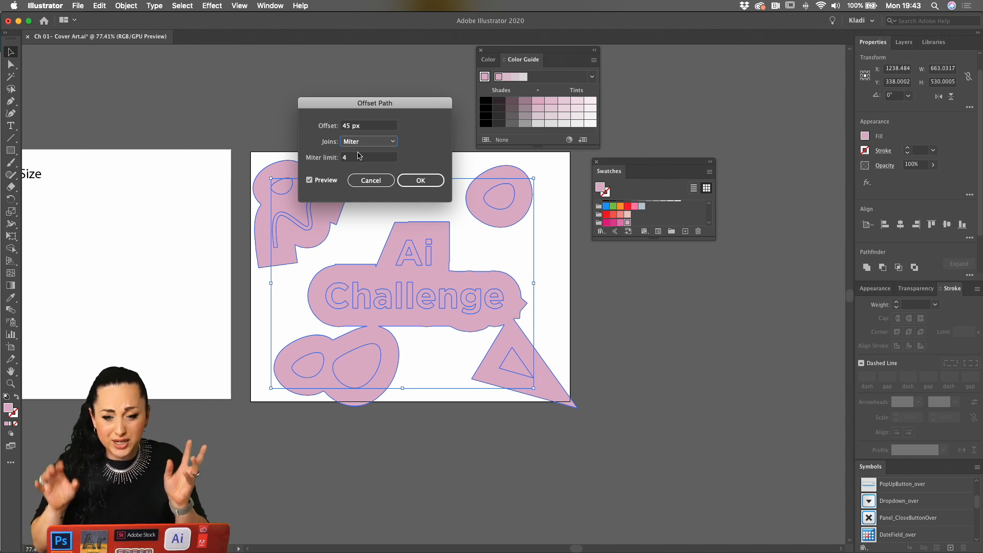
left_click(356, 144)
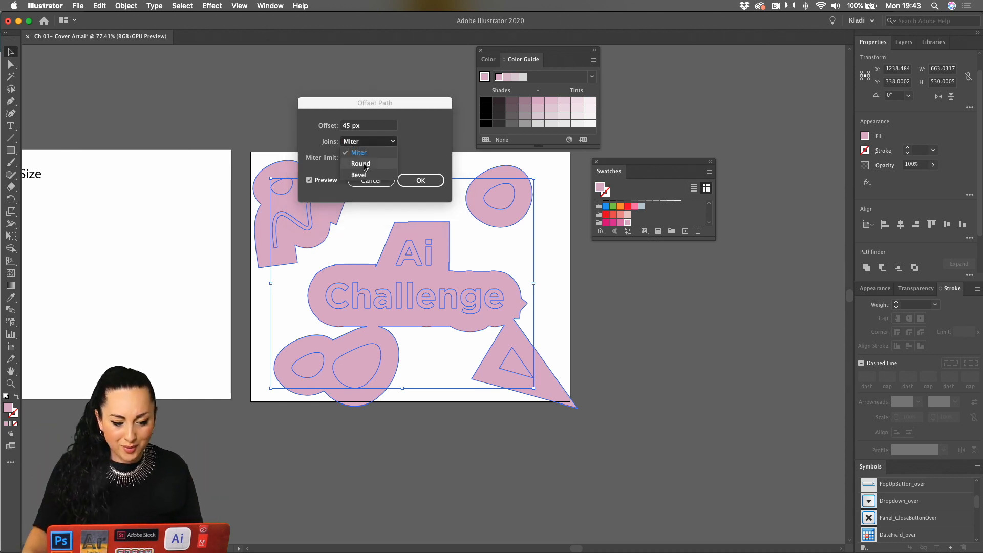
left_click(359, 160)
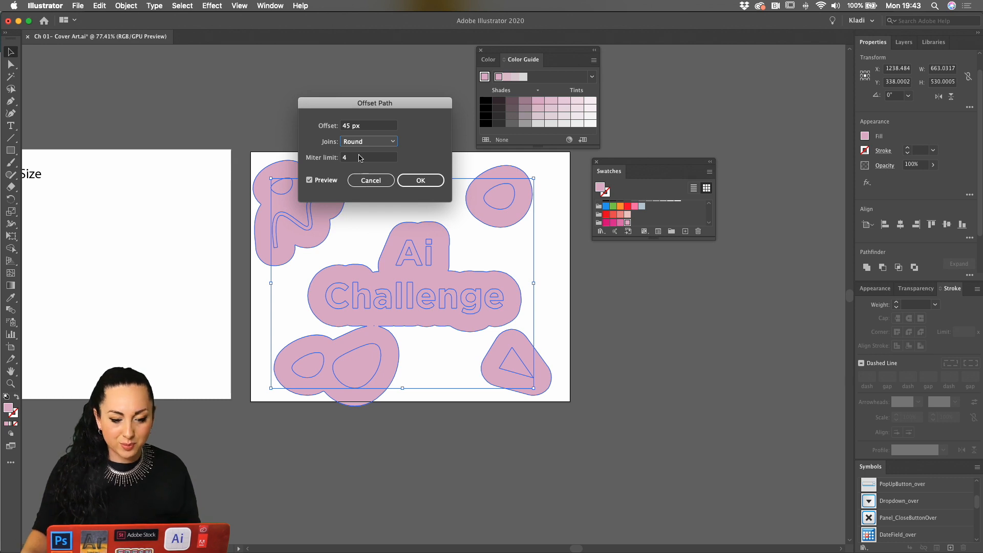
Step: Set the path offset to 35 px and apply it to the compound path
left_click(347, 128)
key("BackSpace")
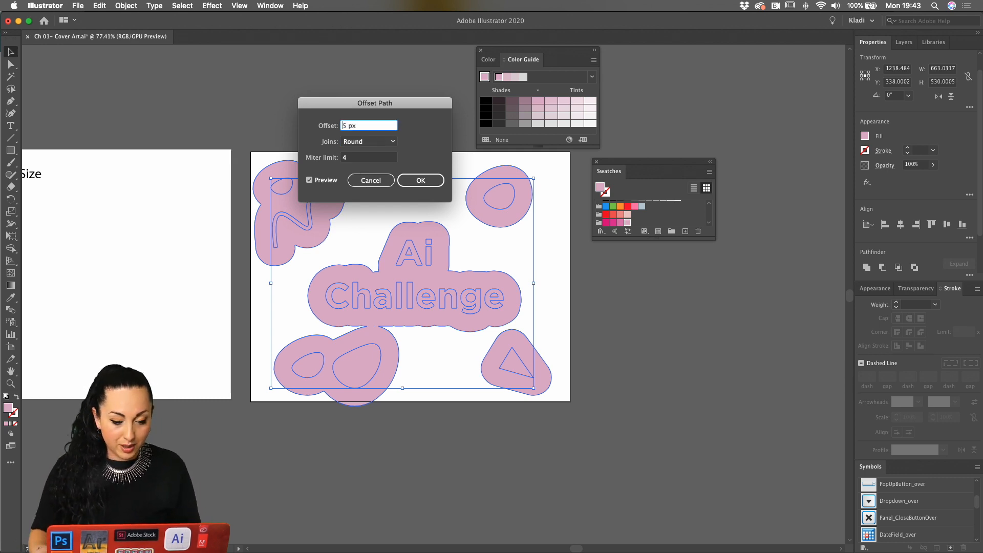
type("3")
key("Tab")
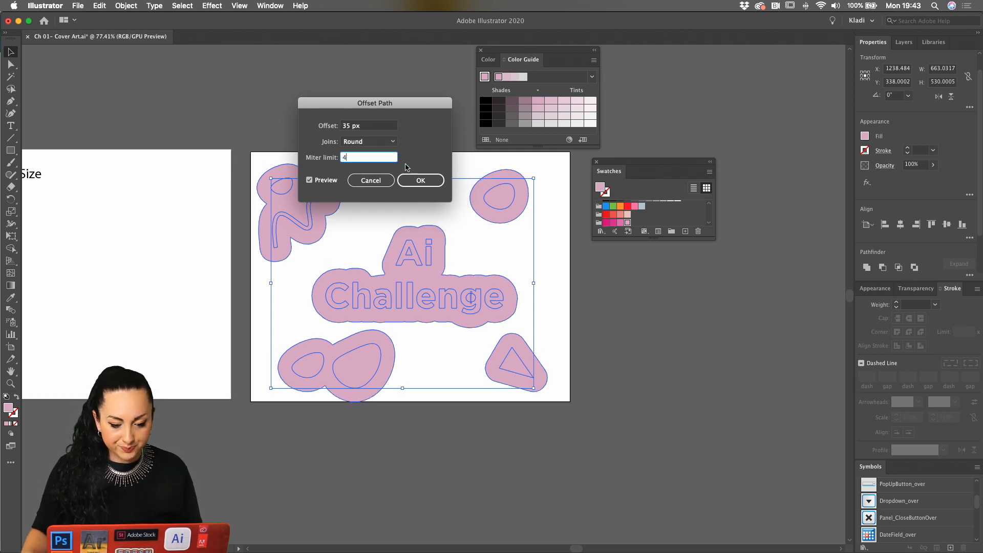
left_click(434, 183)
left_click(531, 281)
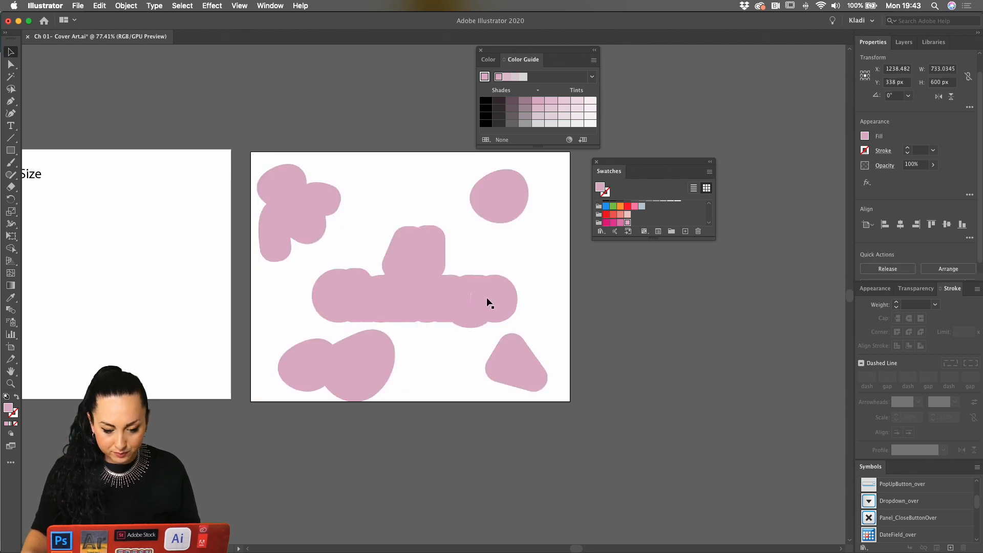
Step: Delete the tiny stray path inside the offset around "Challenge" and fill the offset compound path with the saved group's third pink
left_click(470, 298)
double_click(471, 299)
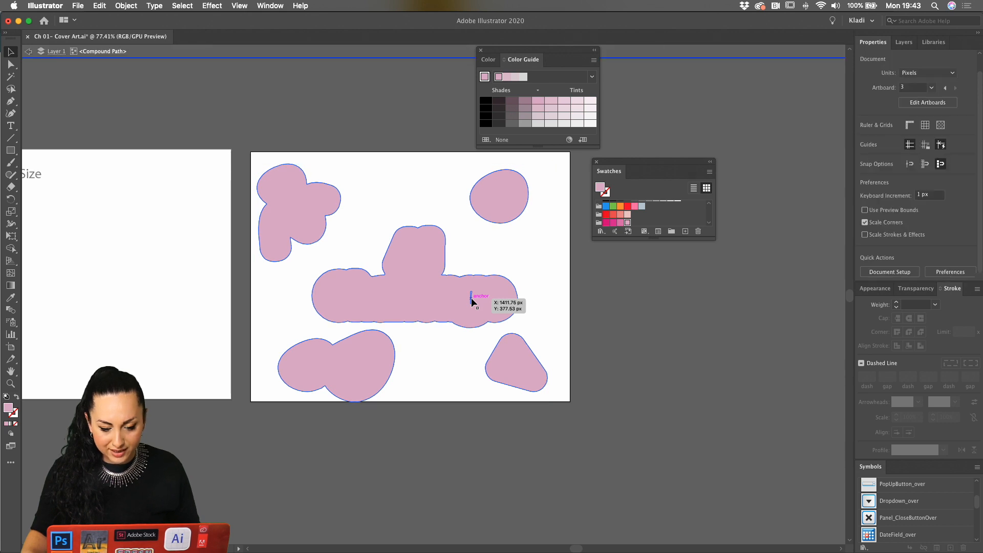
key("Delete")
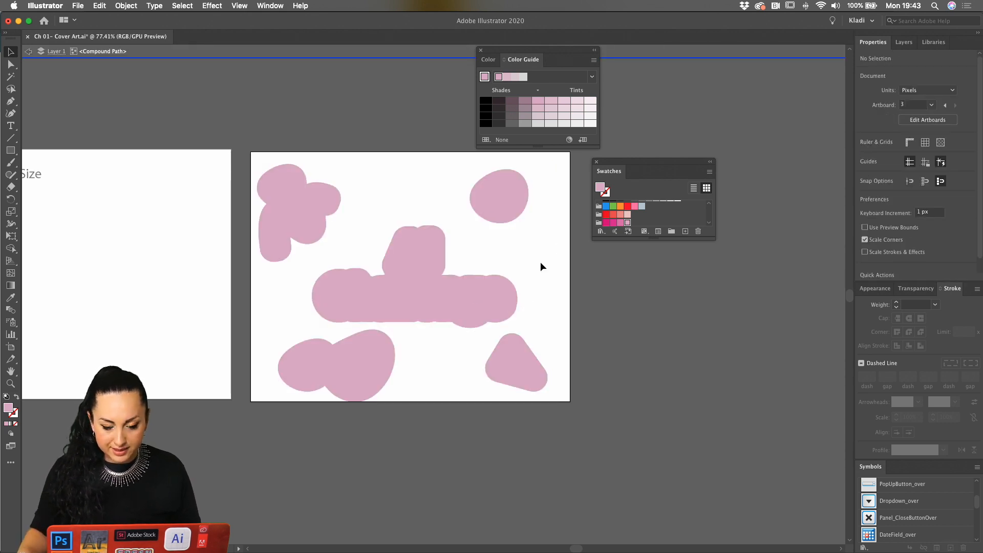
double_click(540, 264)
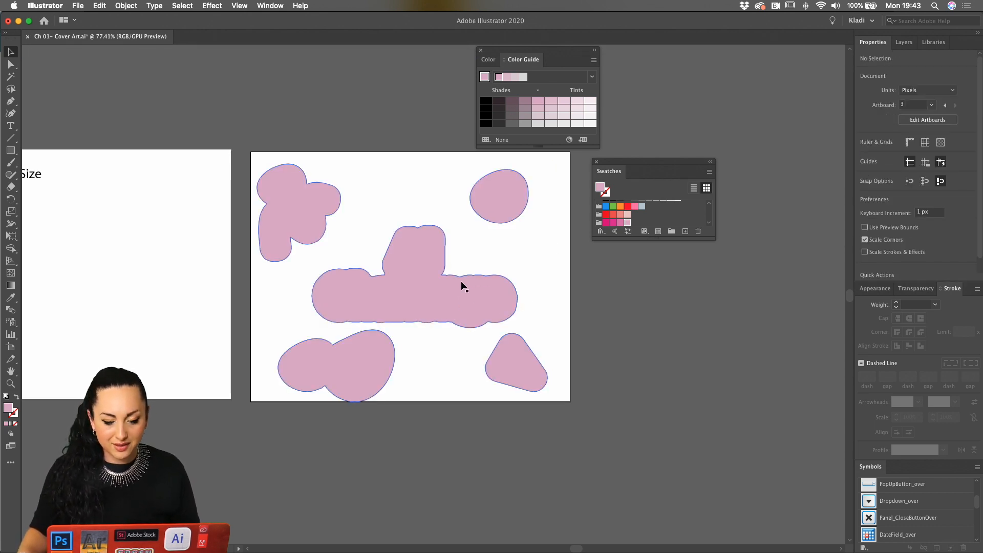
left_click(444, 257)
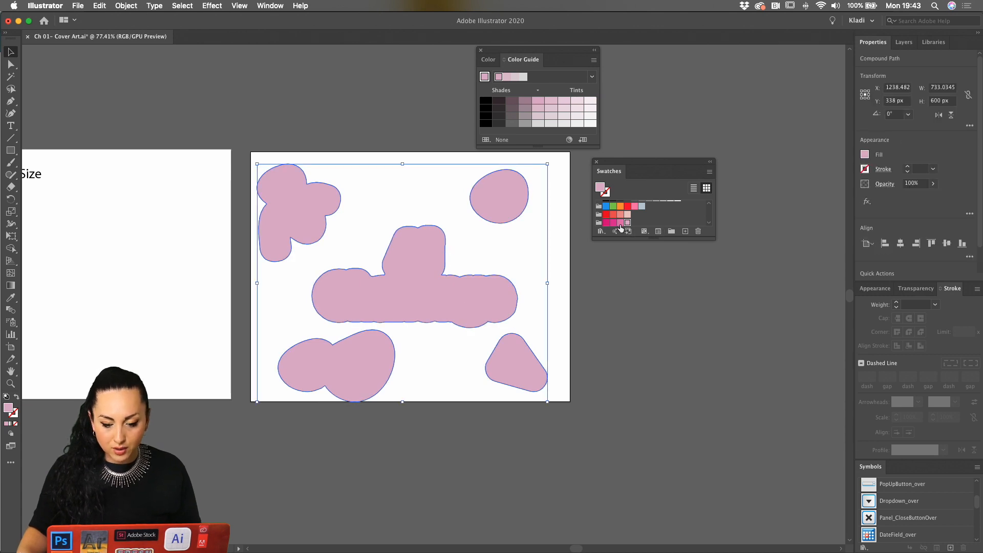
left_click(620, 224)
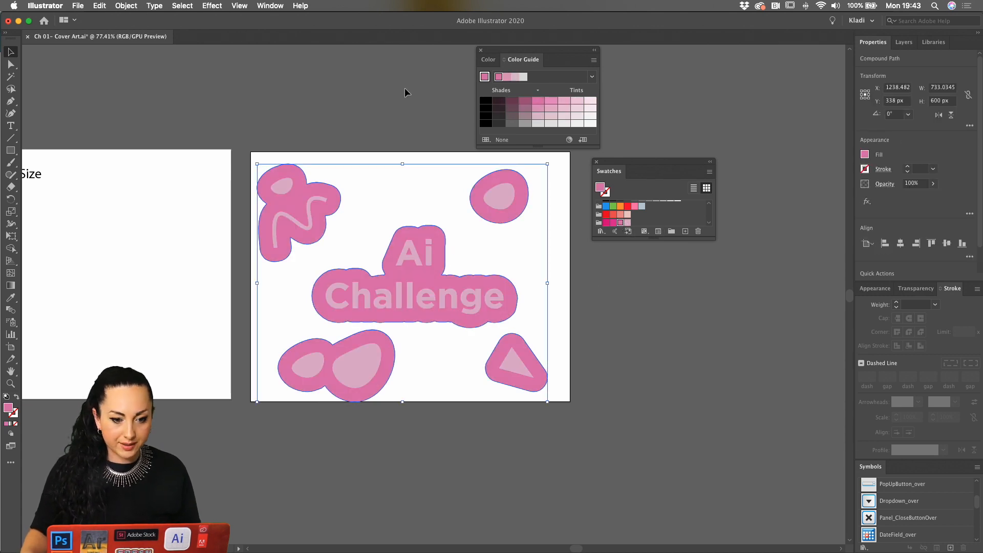
Step: Offset the medium pink compound path by 45 px with Round joins and fill the new outer shape with the saved group's second pink
left_click(155, 6)
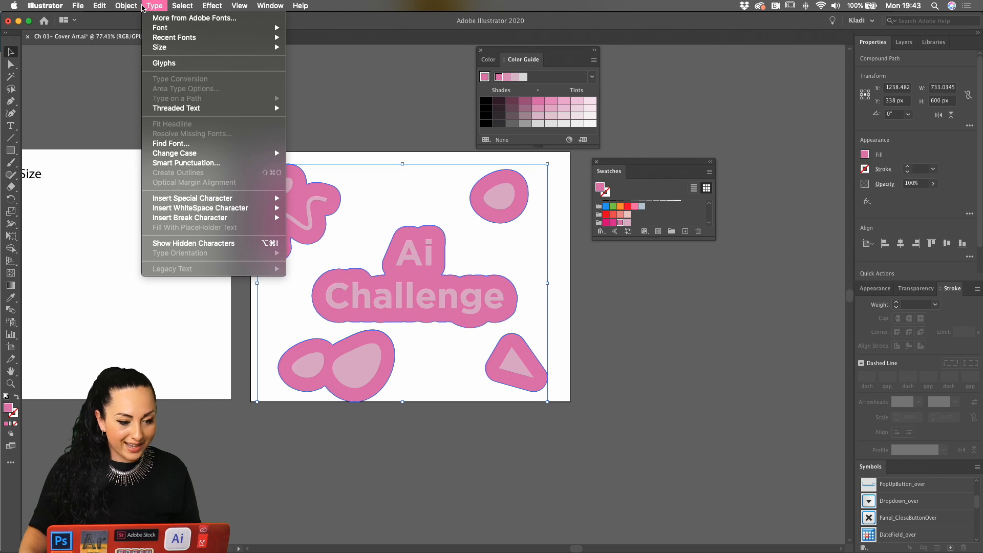
mouse_move(126, 5)
mouse_move(189, 235)
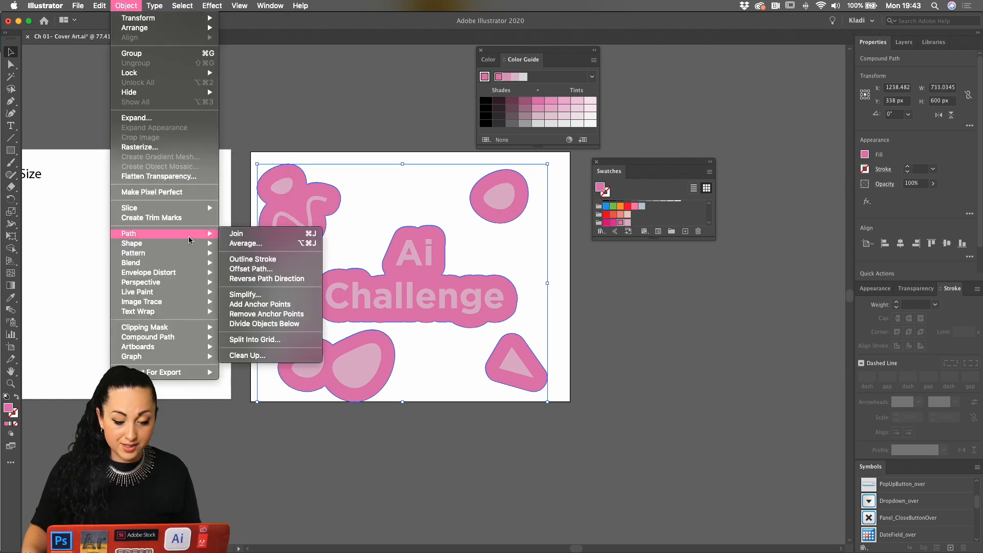
left_click(267, 272)
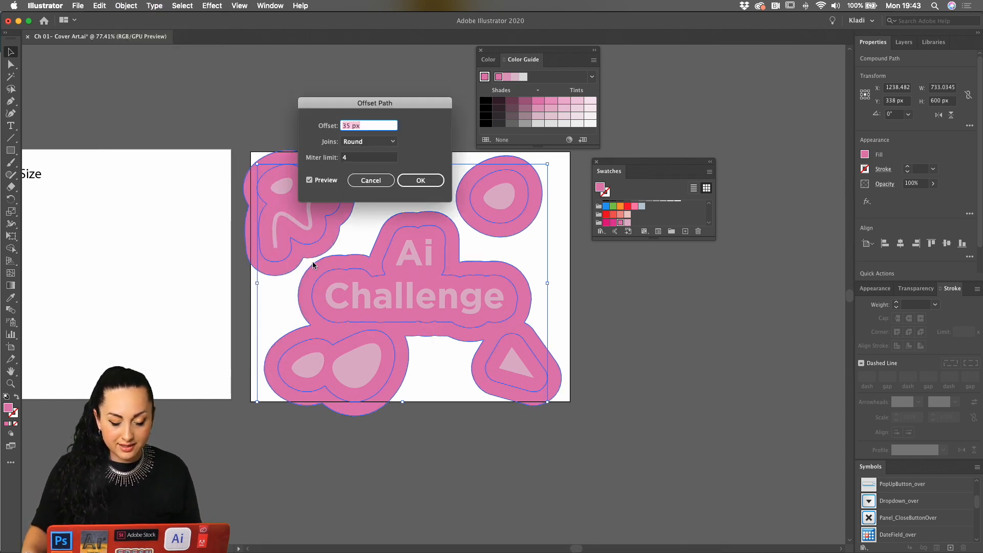
type("45 px")
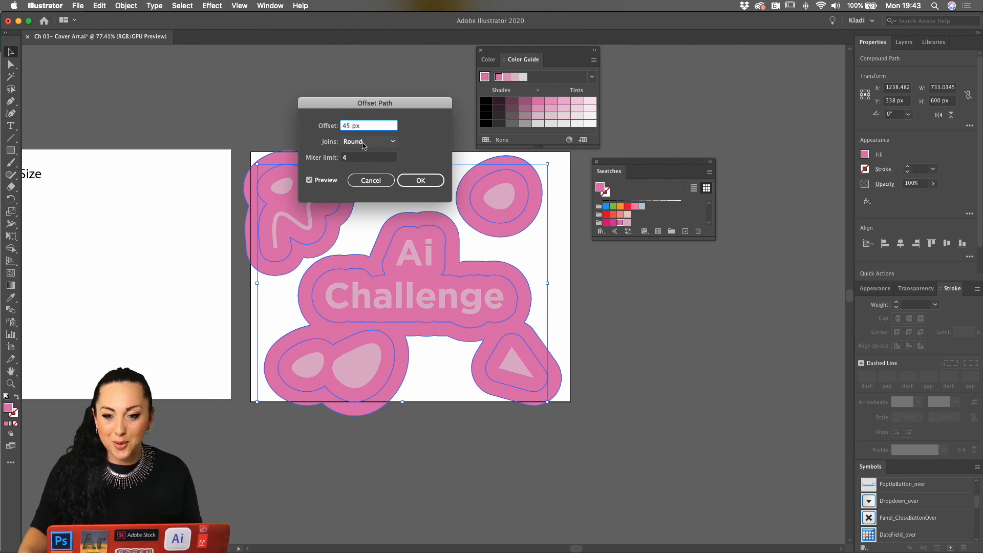
left_click(418, 180)
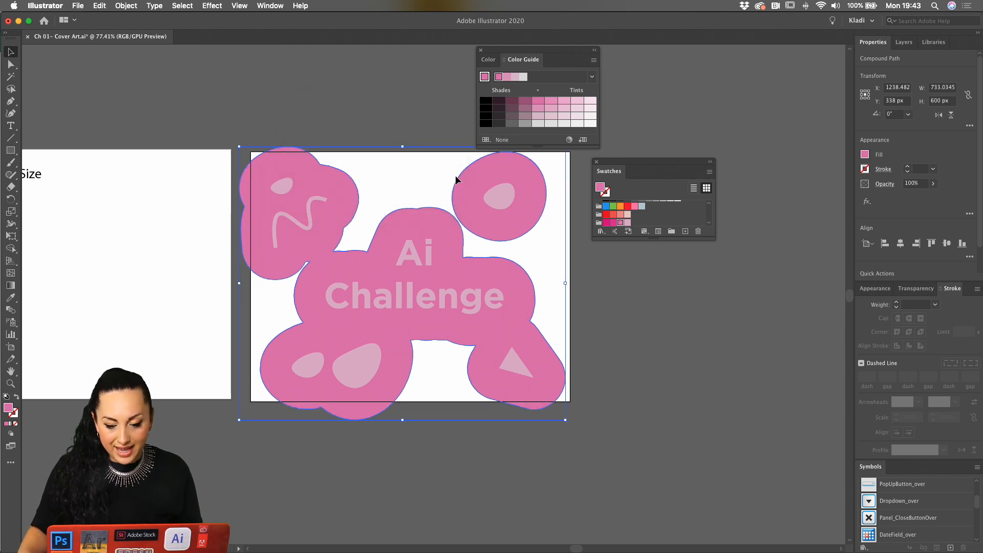
left_click(612, 222)
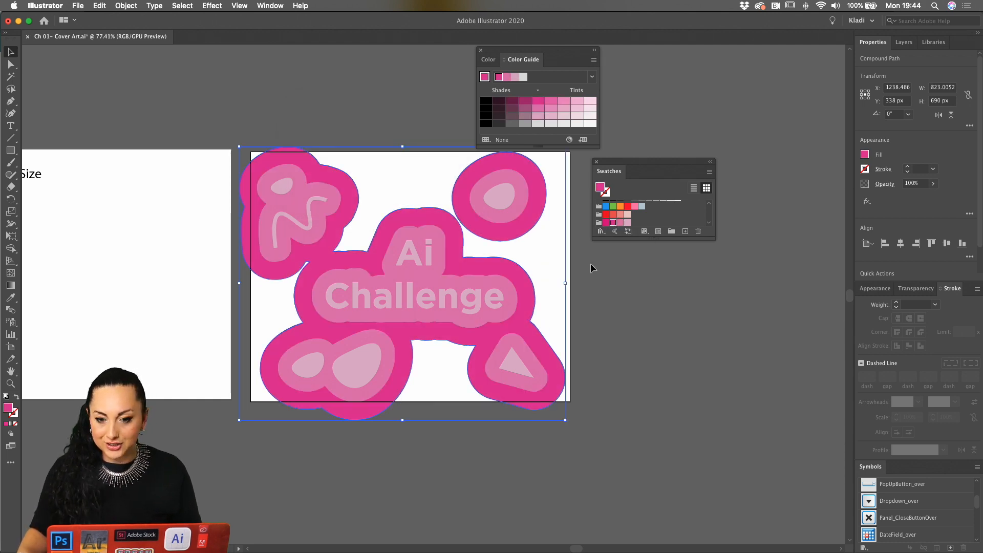
left_click(136, 291)
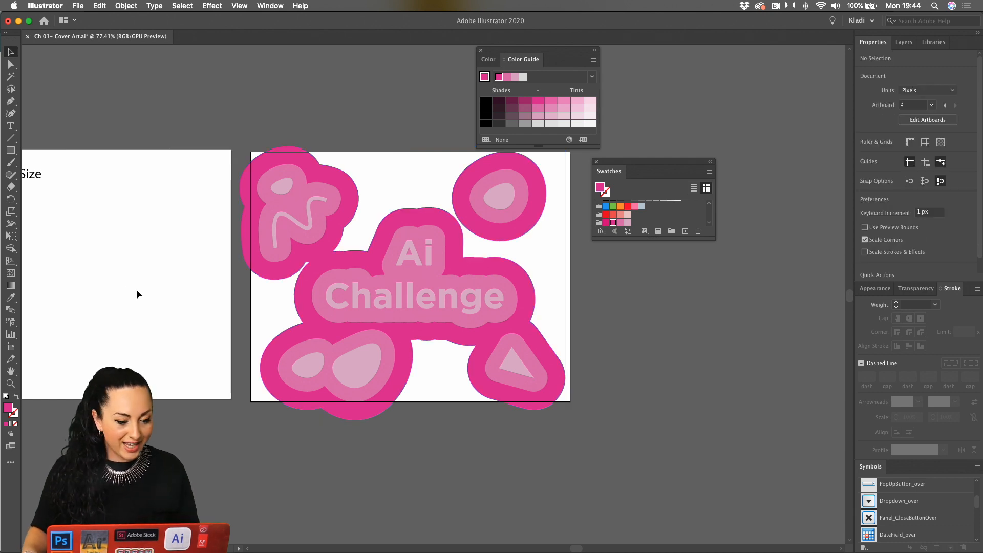
Step: Draw a rectangle of about 847 × 699 px covering the whole cover artboard and extending slightly past its edges
left_click(10, 150)
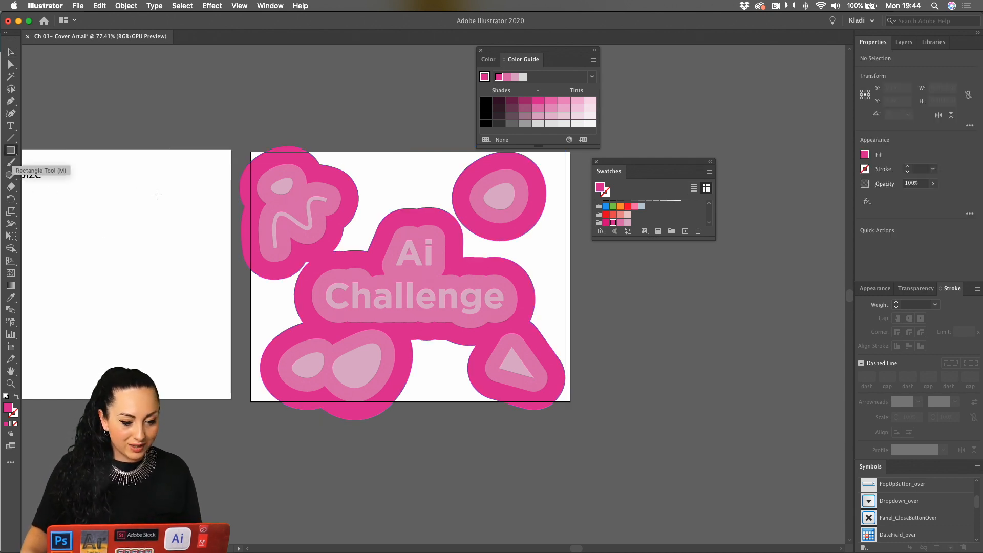
left_click_drag(245, 143, 576, 419)
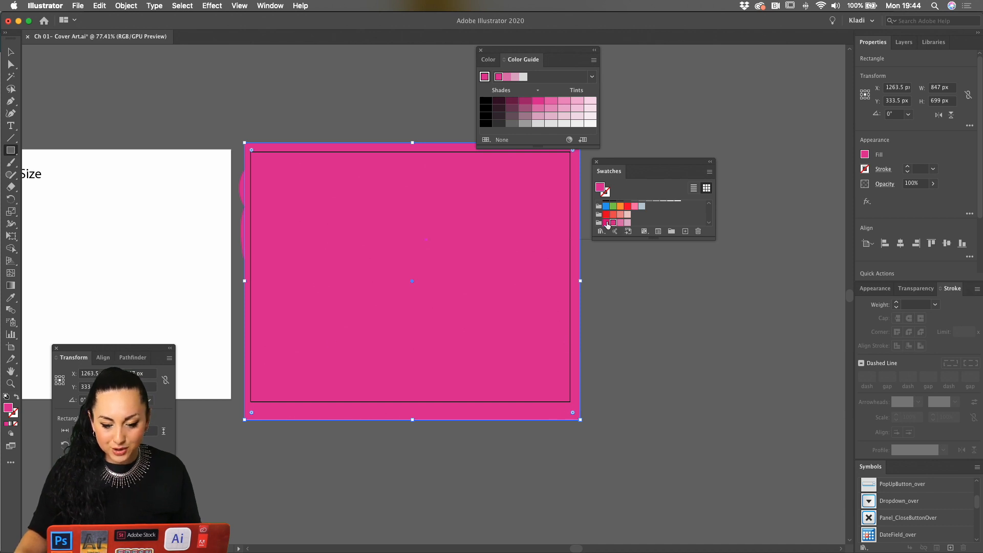
Step: Fill the rectangle with the saved pink group's first, darkest pink and send it behind all the artwork
left_click(606, 224)
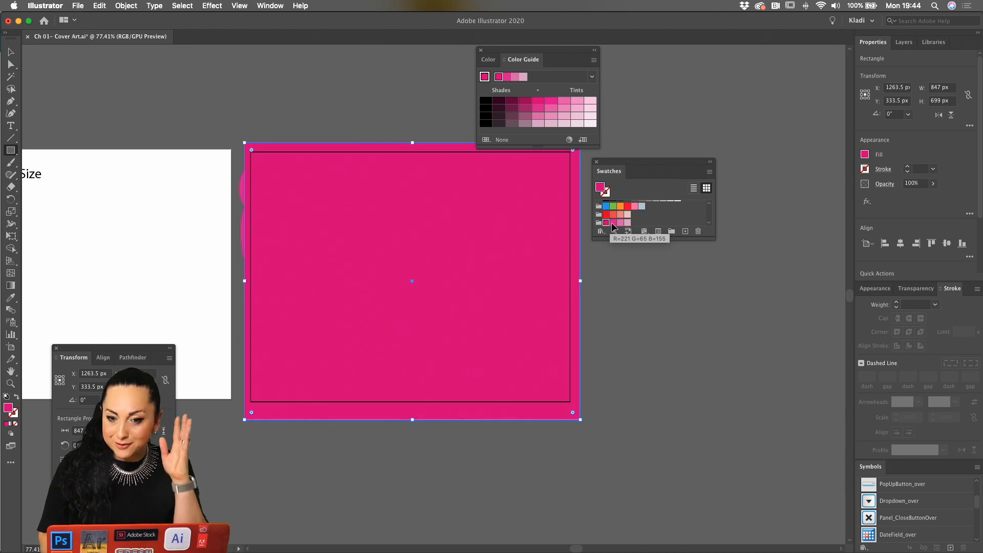
key("super+shift+bracketleft")
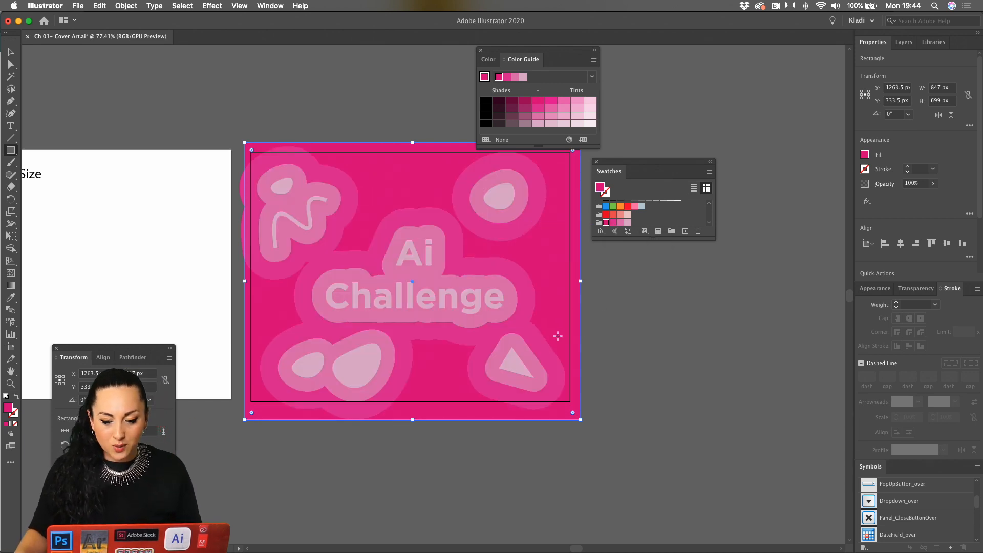
Step: Recolor the outermost offset compound path with the salmon swatch, the third color in the saved red group, and deselect it
key("v")
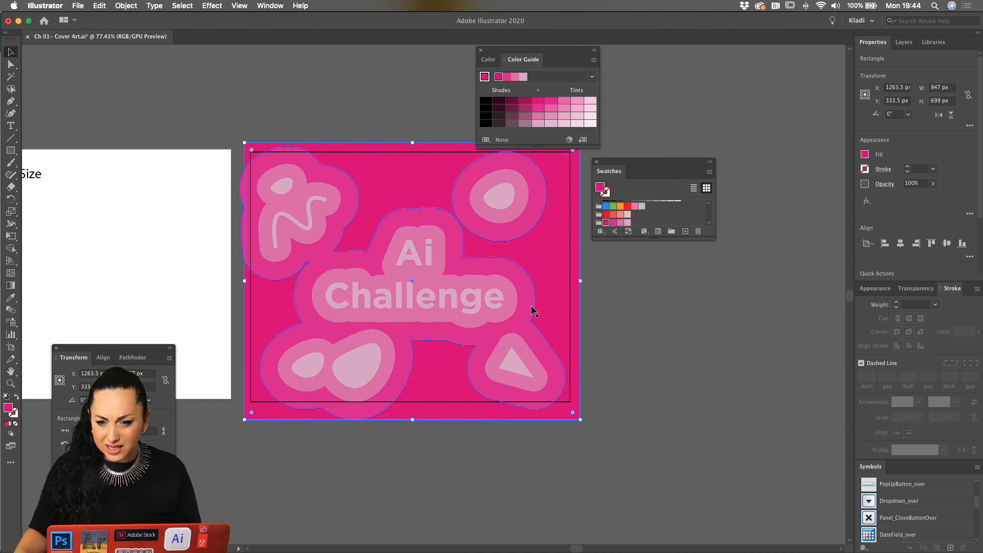
left_click(531, 310)
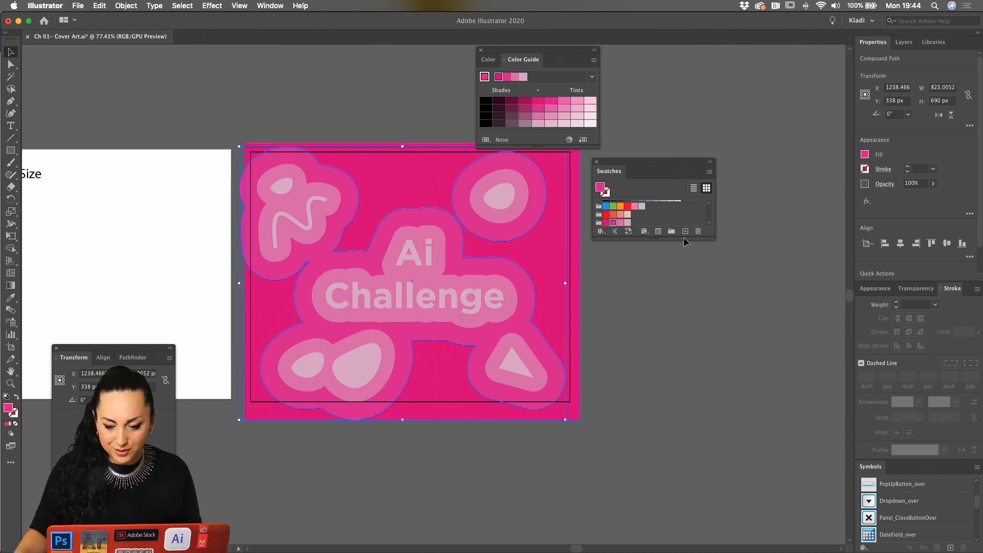
left_click(620, 215)
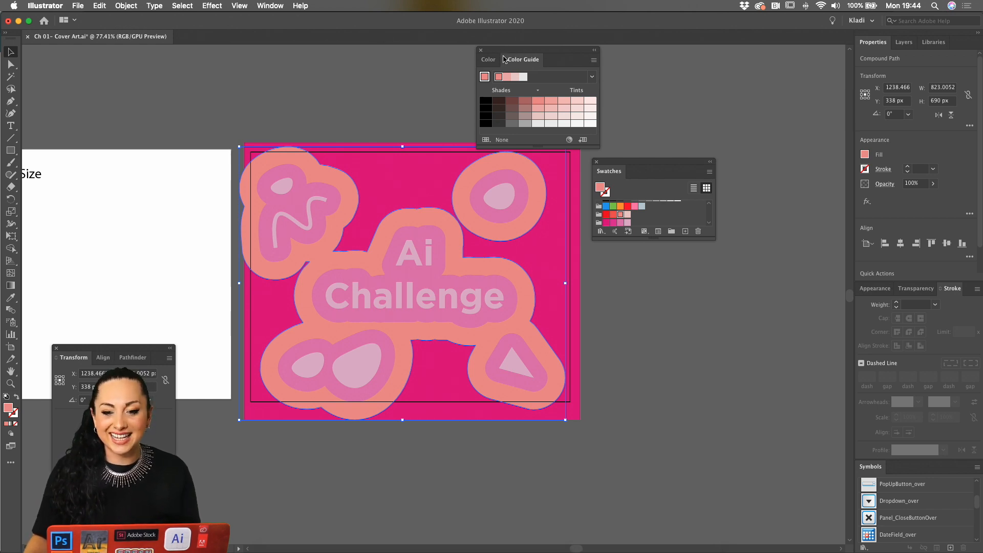
left_click(665, 324)
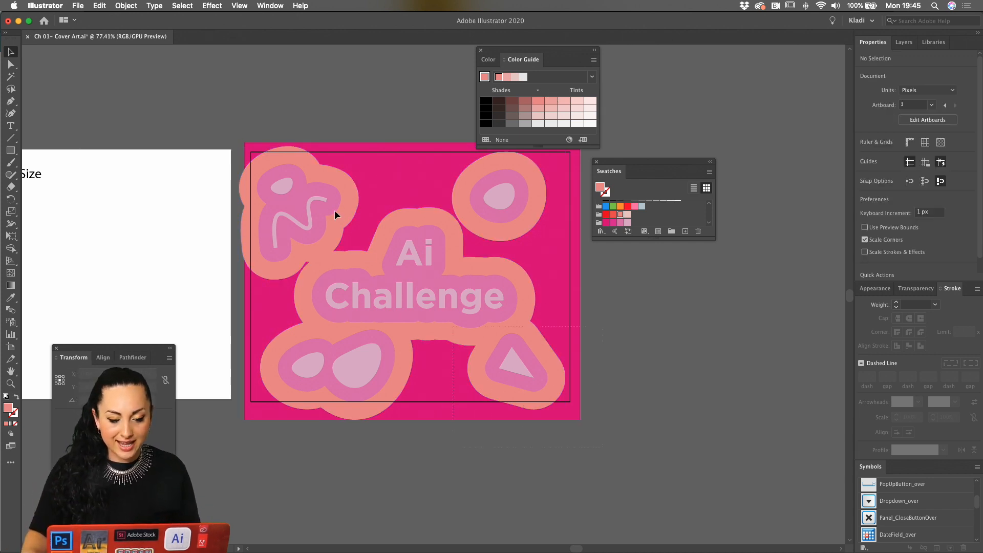
Step: Select all the cover artwork and split the overlapping shapes with the Pathfinder's Divide operation
key("super+a")
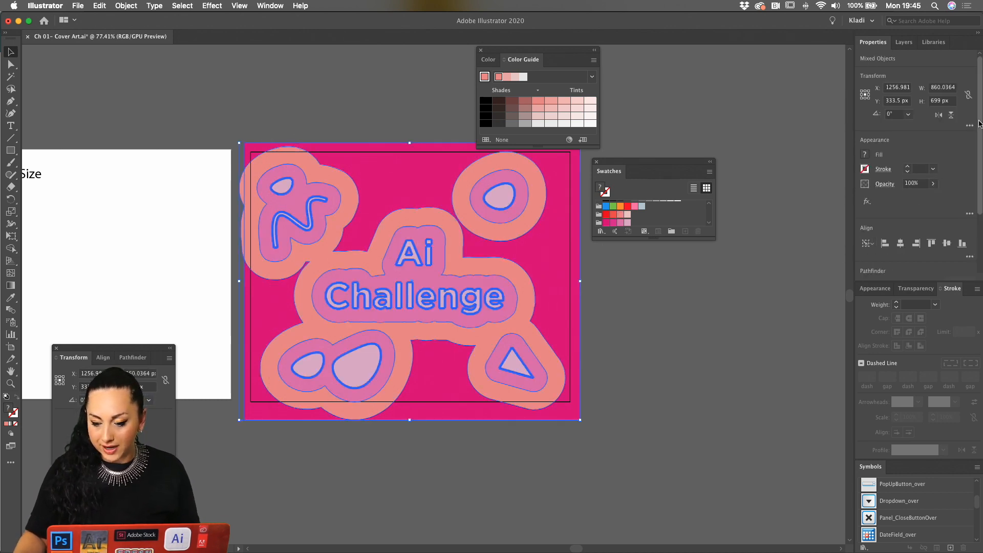
scroll(980, 123, "down", 4)
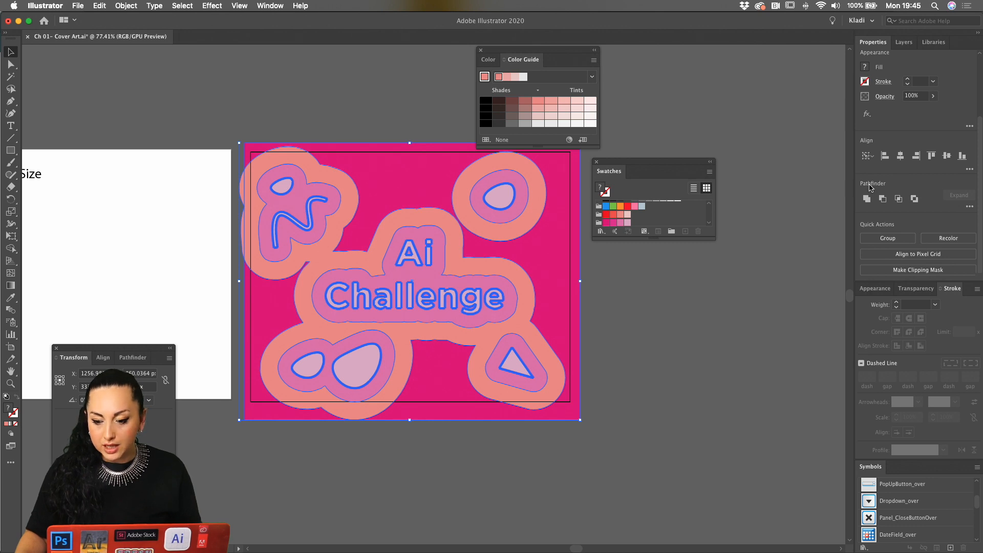
left_click(263, 6)
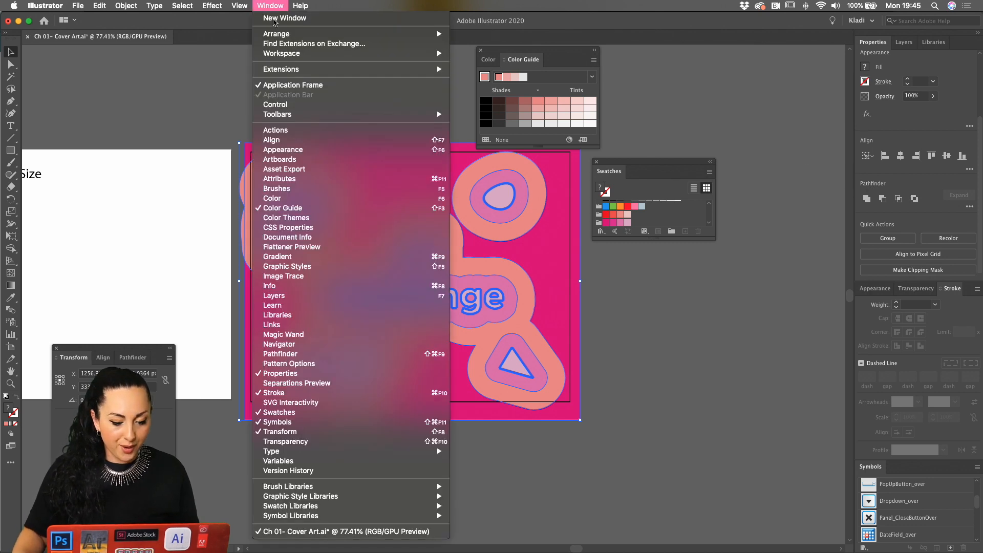
left_click(333, 355)
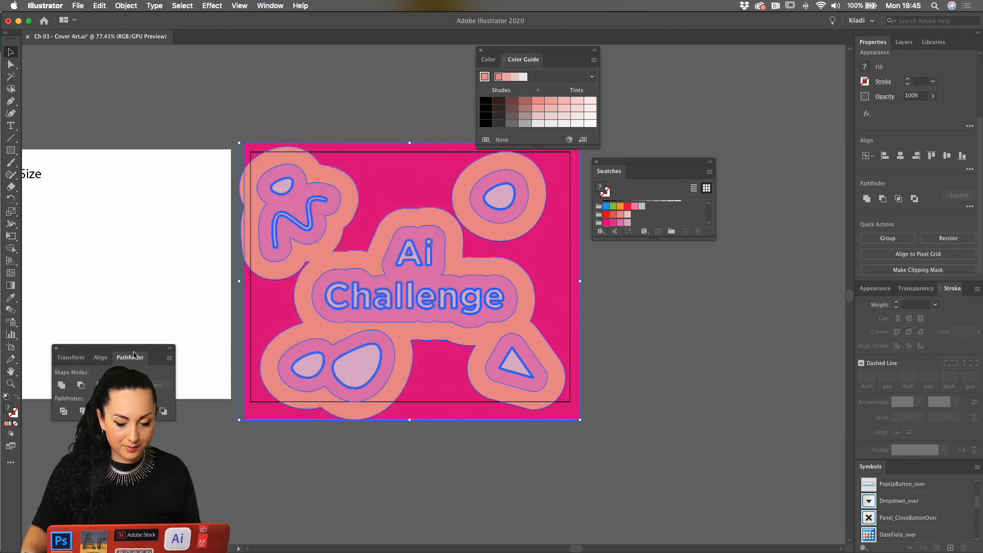
left_click_drag(696, 353, 671, 296)
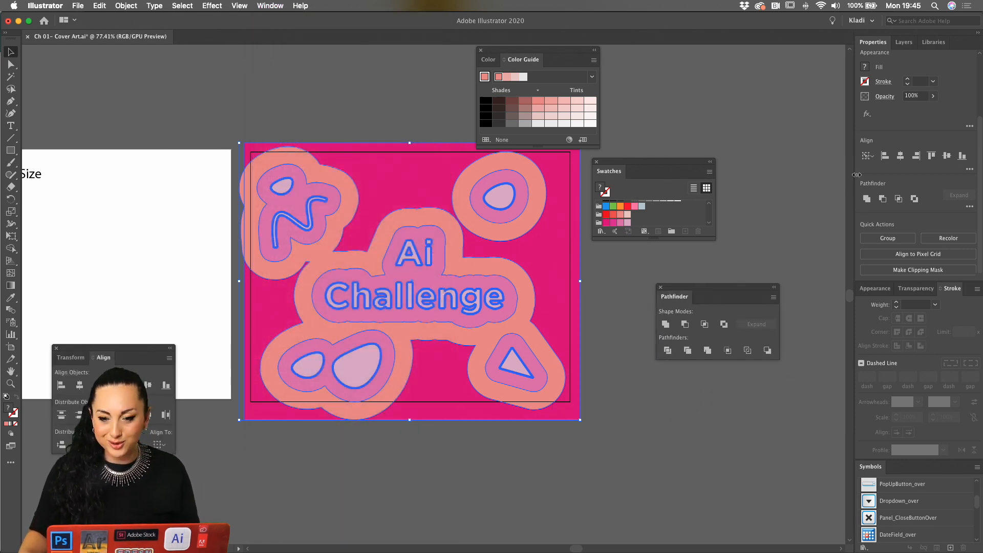
left_click(670, 356)
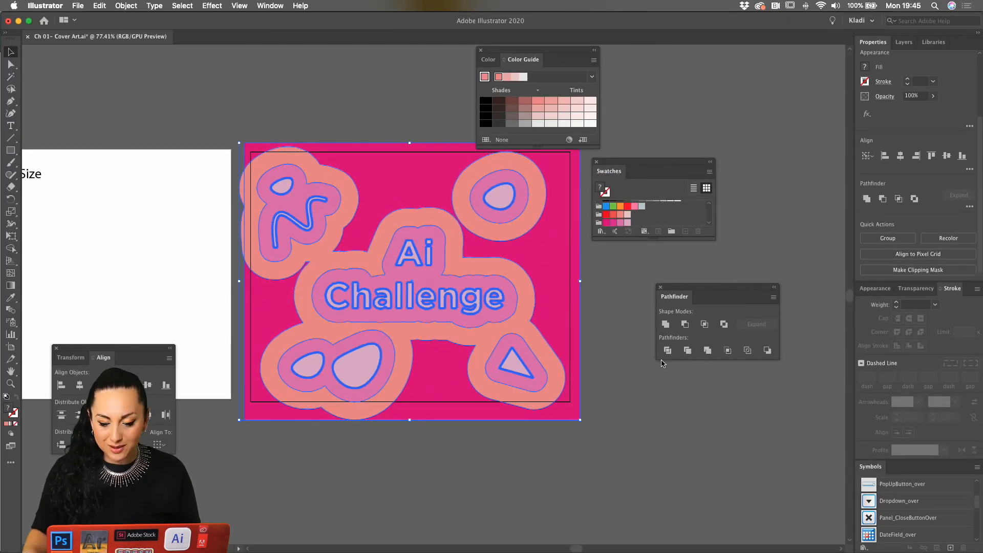
left_click(668, 353)
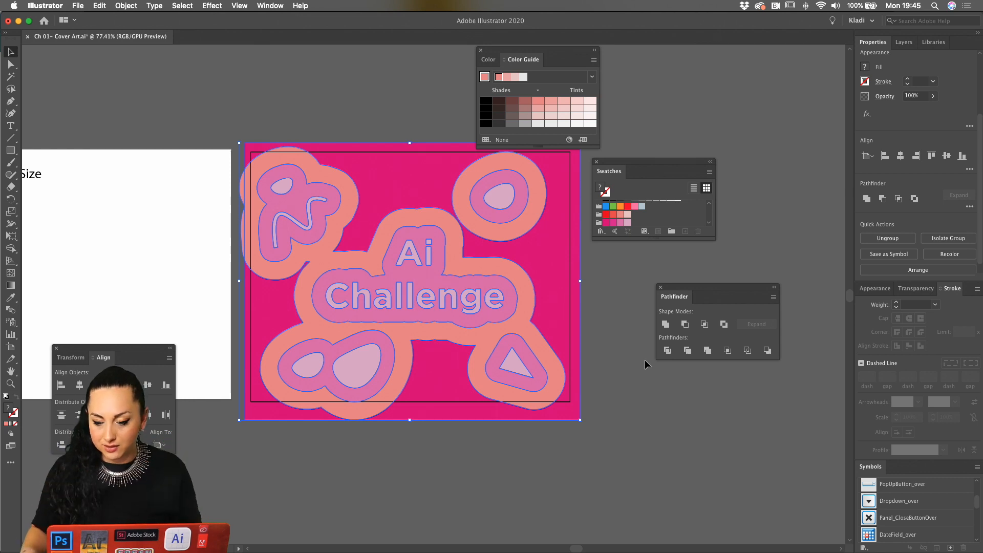
Step: Expand the divided group's contents, then select all lightest pink pieces with the Magic Wand by fill color and combine them into one compound path
left_click(904, 43)
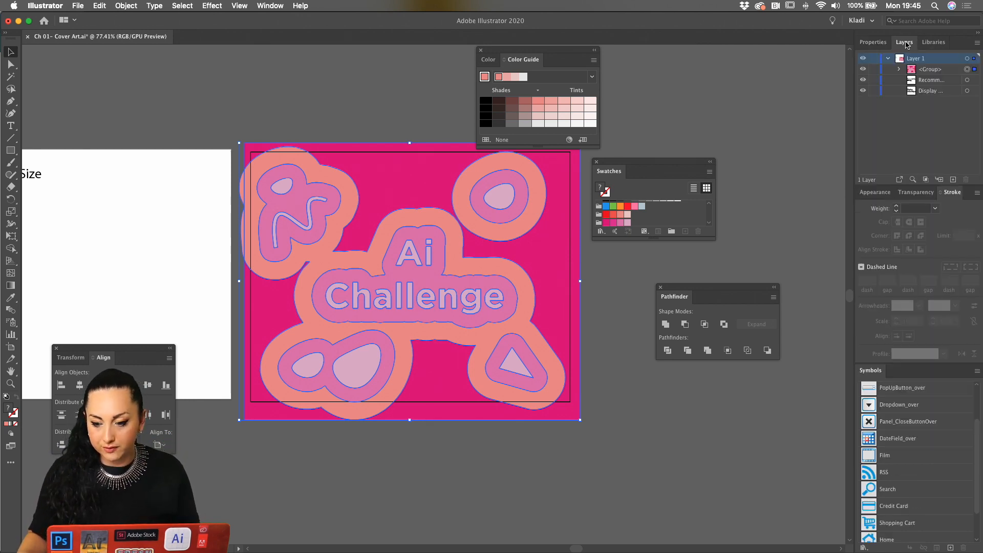
left_click(900, 69)
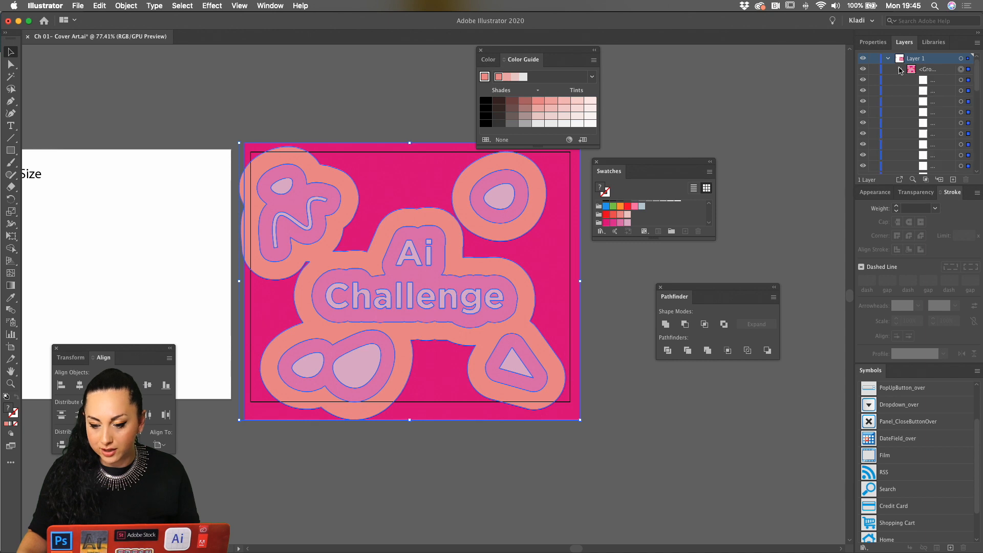
scroll(915, 153, "down", 2)
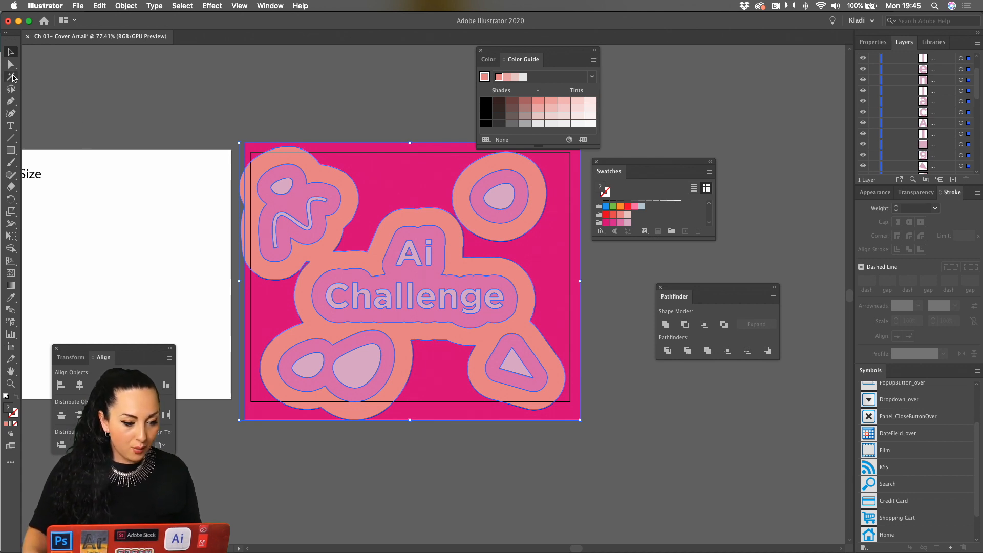
left_click(11, 77)
double_click(12, 76)
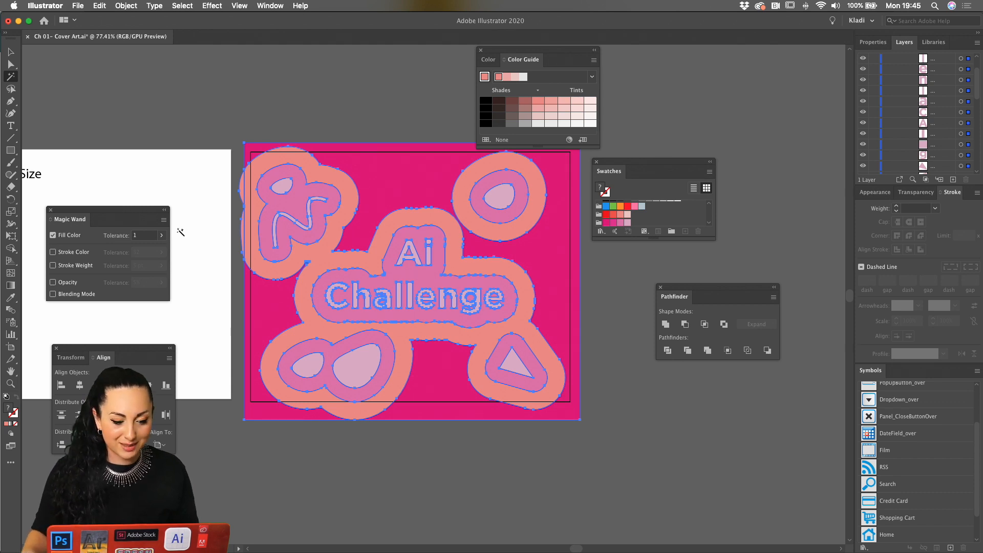
left_click(285, 187)
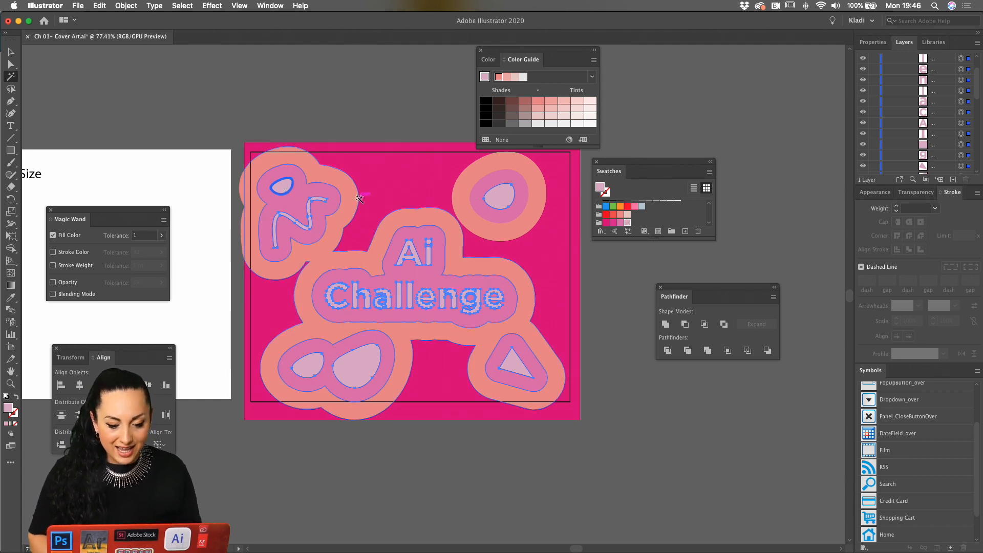
scroll(408, 250, "up", 4)
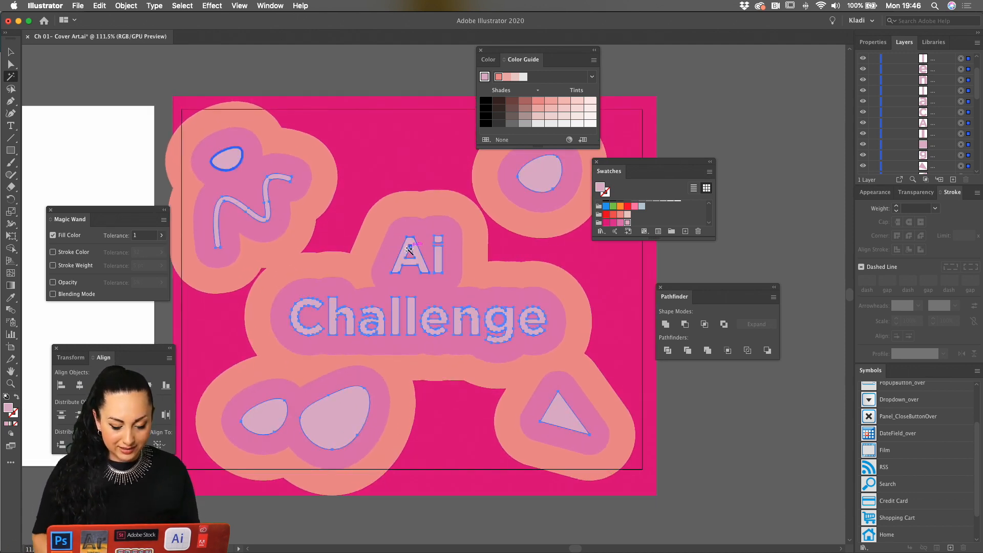
key("super+g")
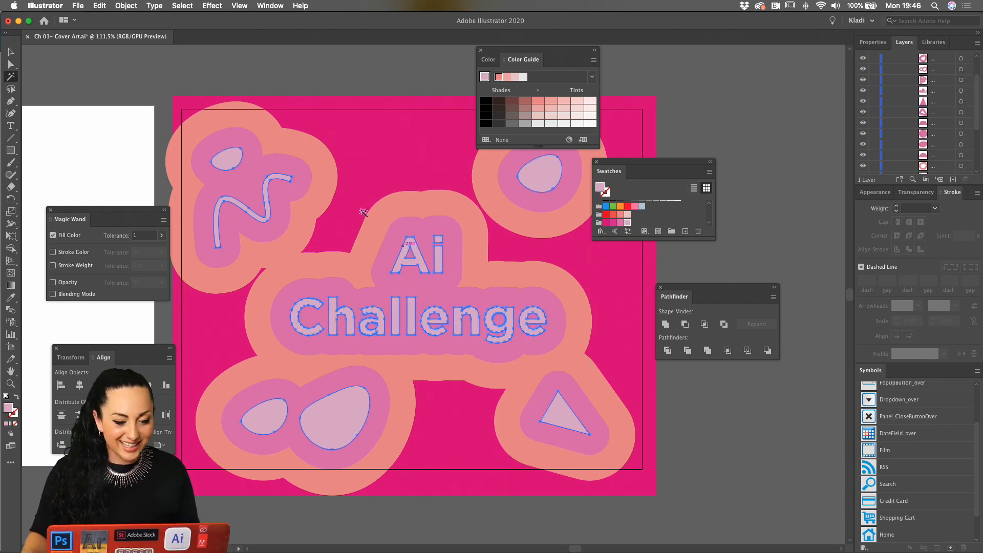
Step: Combine the divided medium pink, salmon and darkest pink pieces into one compound path per fill color, using the Magic Wand
left_click(259, 177)
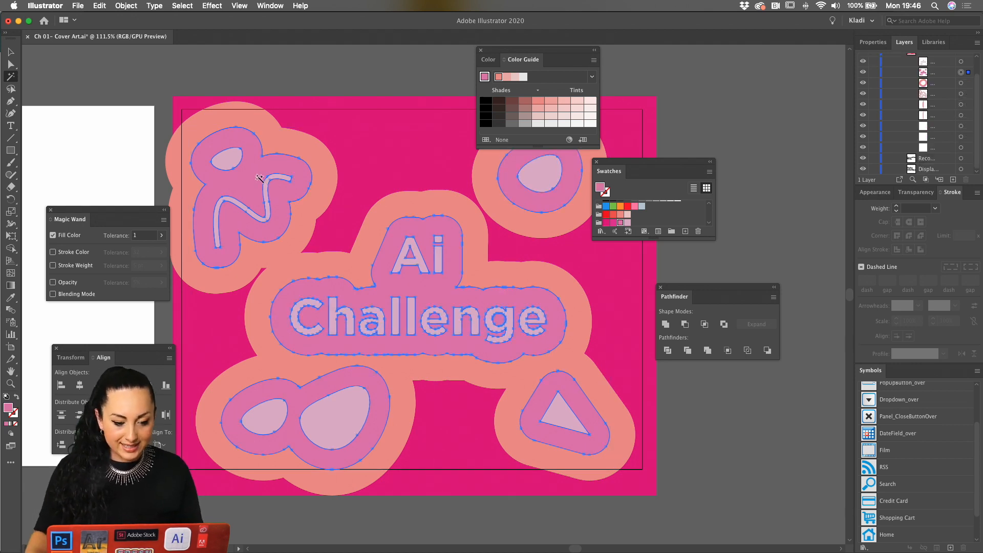
left_click(275, 146)
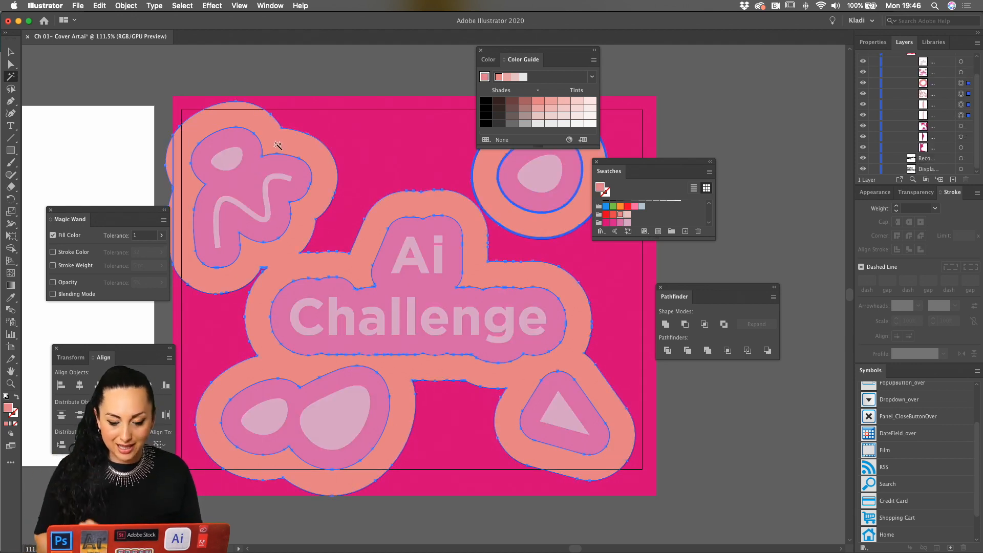
left_click(340, 131)
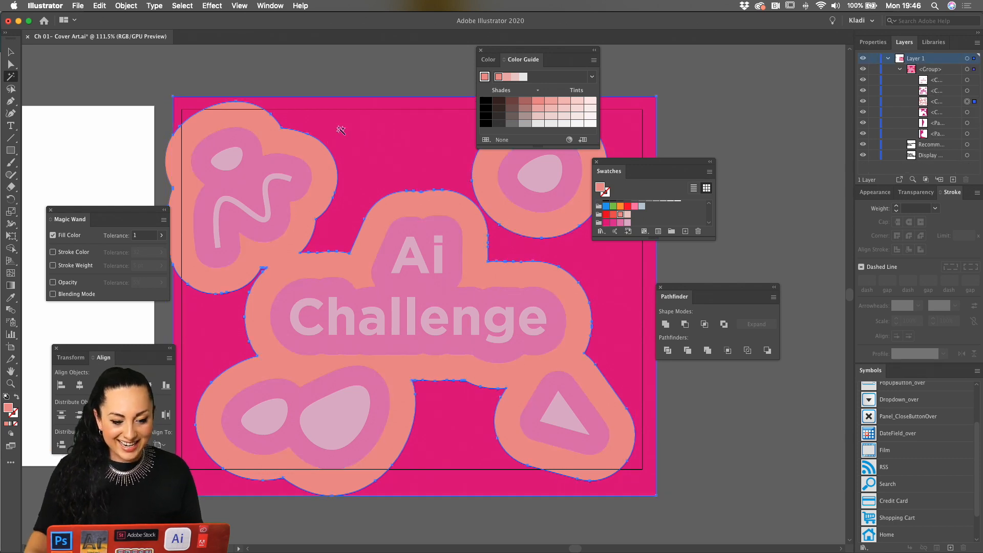
key("Delete")
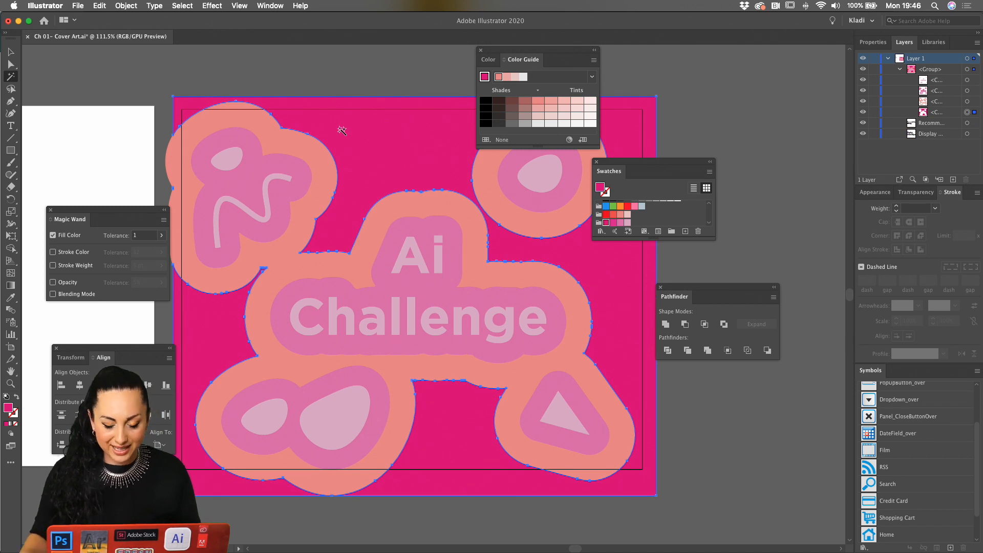
Step: Reorder the group's compound paths from front to back as darkest pink background, salmon, medium pink and lightest pink
key("v")
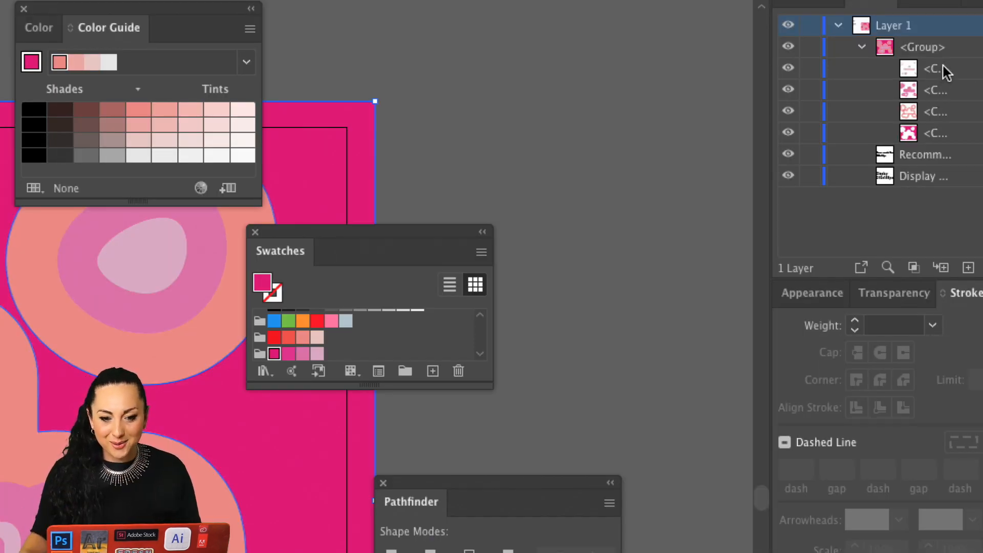
left_click(927, 132)
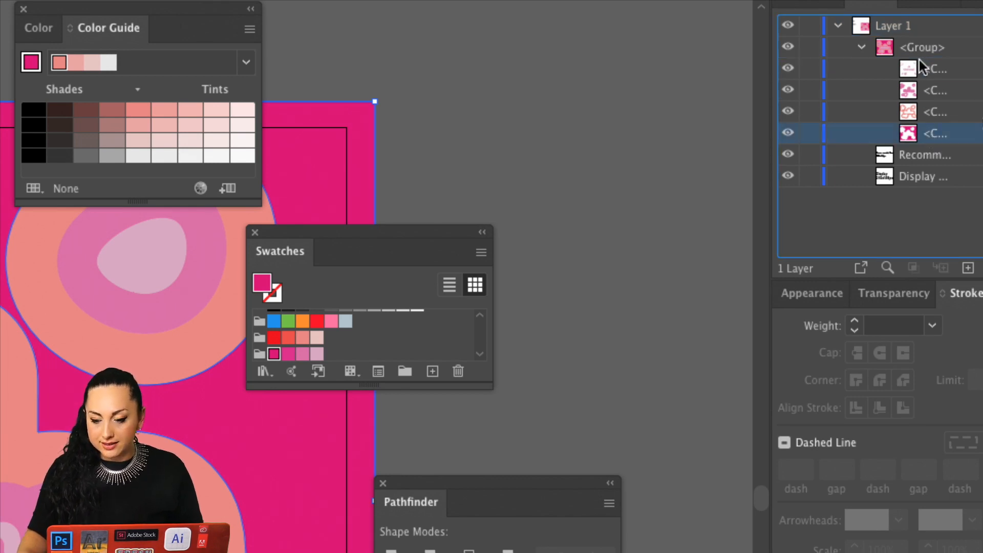
left_click_drag(919, 60, 917, 60)
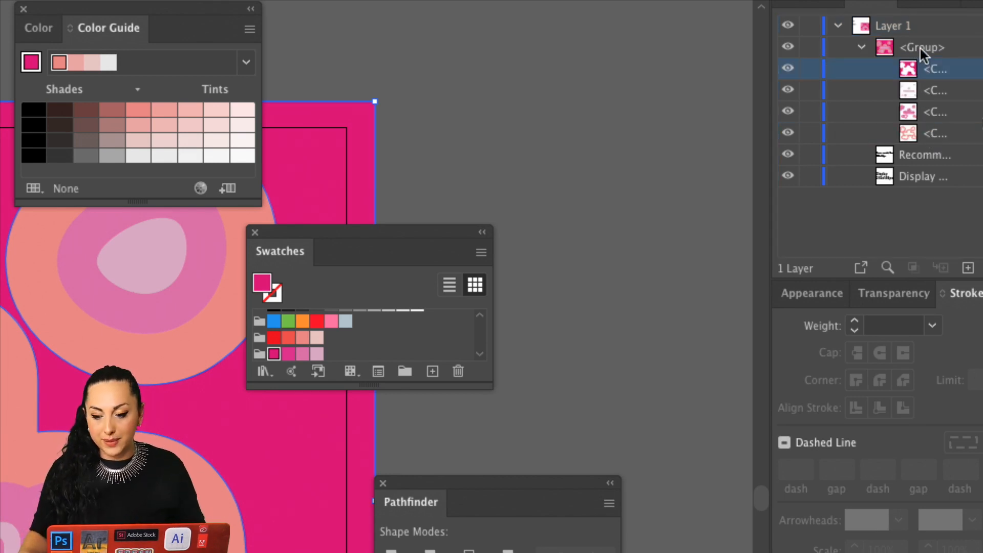
left_click_drag(925, 131, 925, 108)
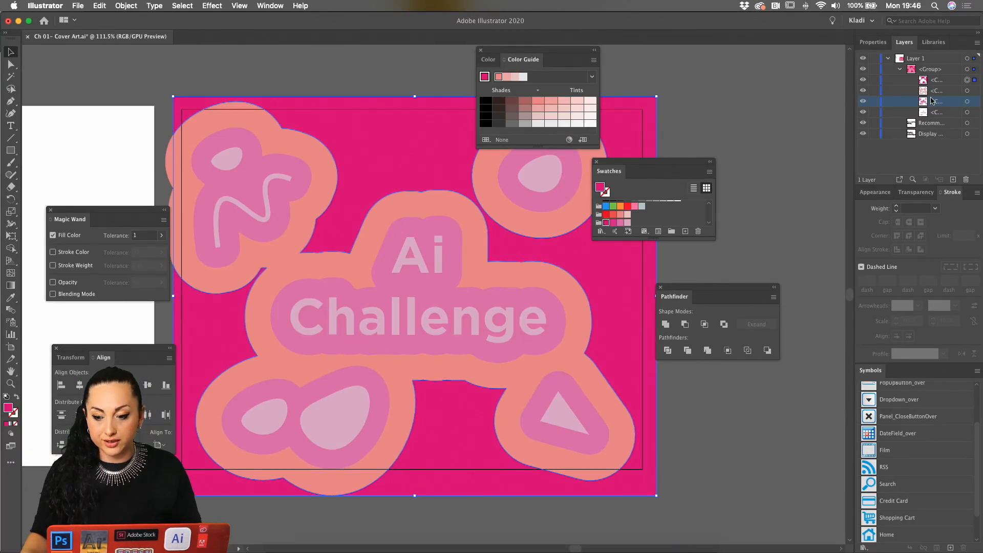
left_click(974, 103)
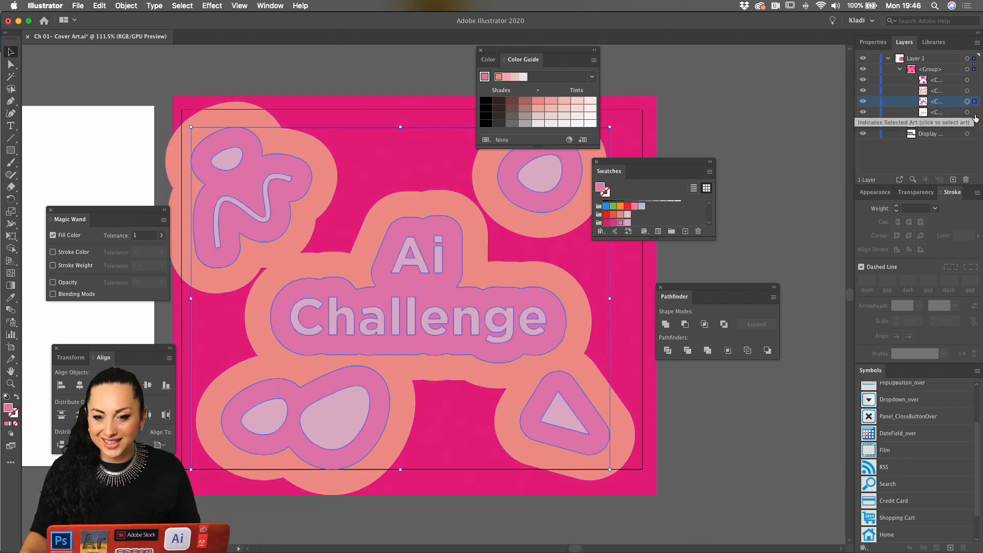
left_click(974, 114)
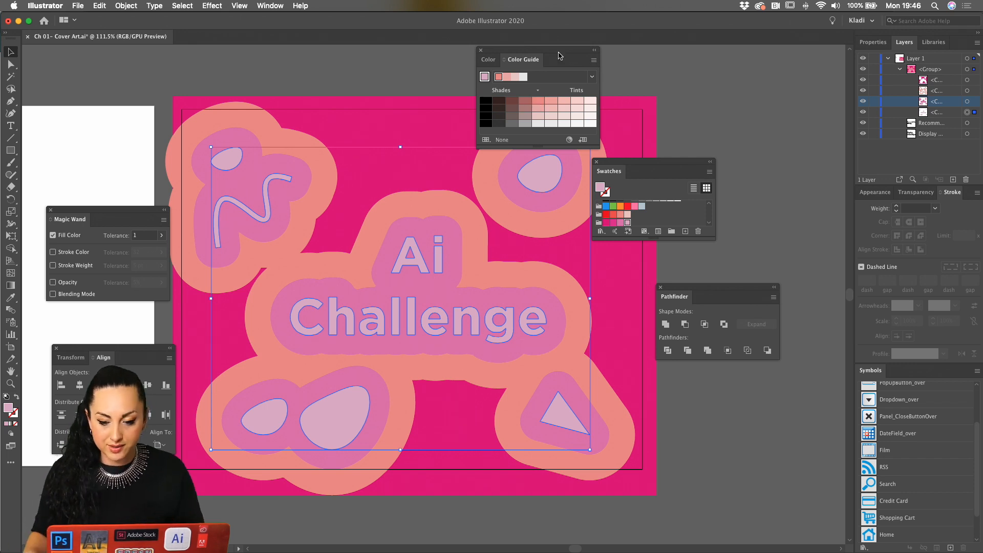
left_click(729, 113)
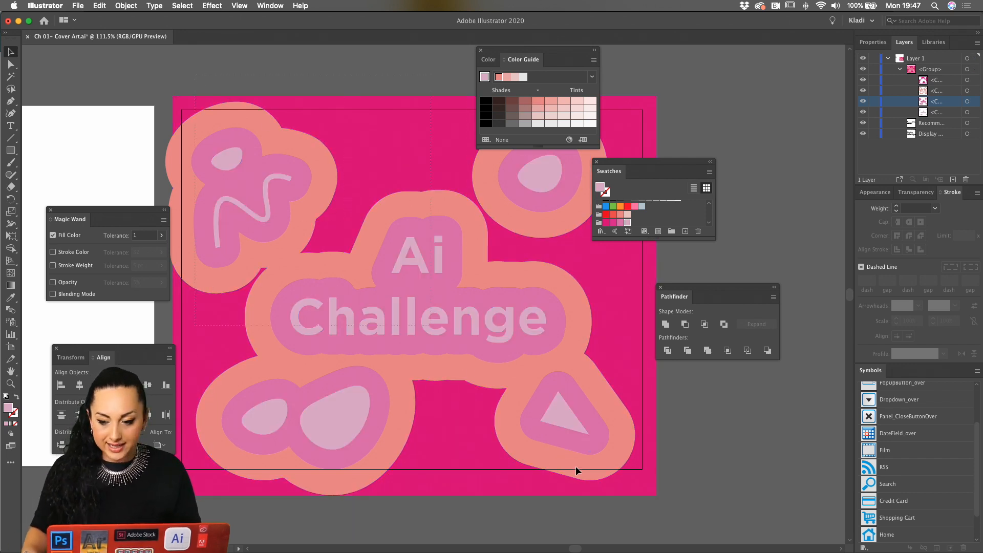
Step: Select all the cover artwork and start a Drop Shadow effect with the X offset set to 6 px
key("super+a")
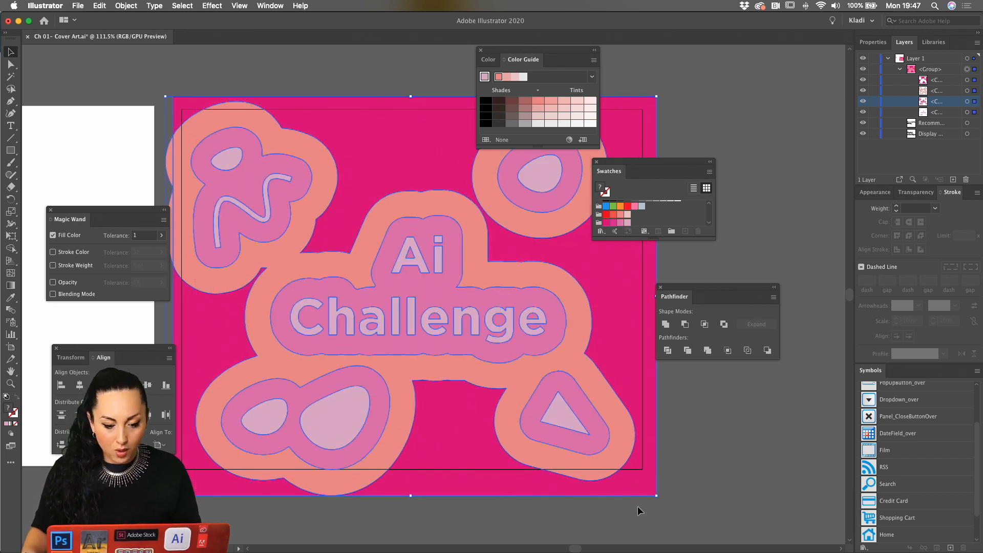
left_click(212, 6)
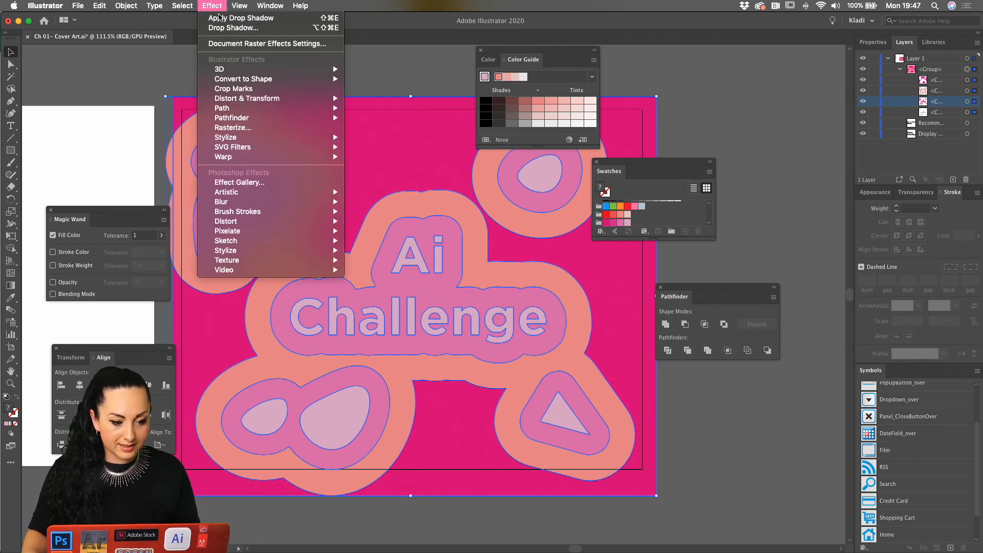
left_click(221, 28)
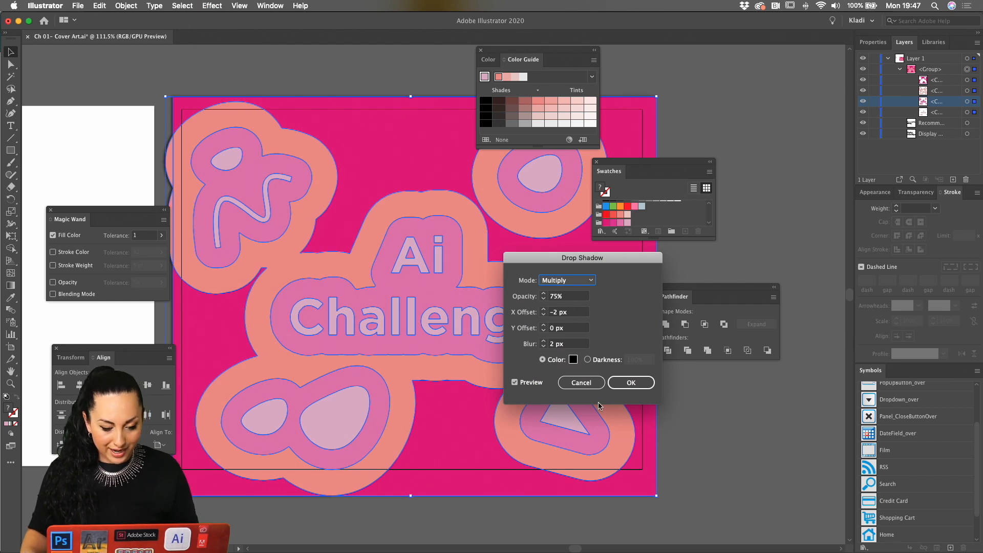
left_click(543, 309)
left_click(544, 309)
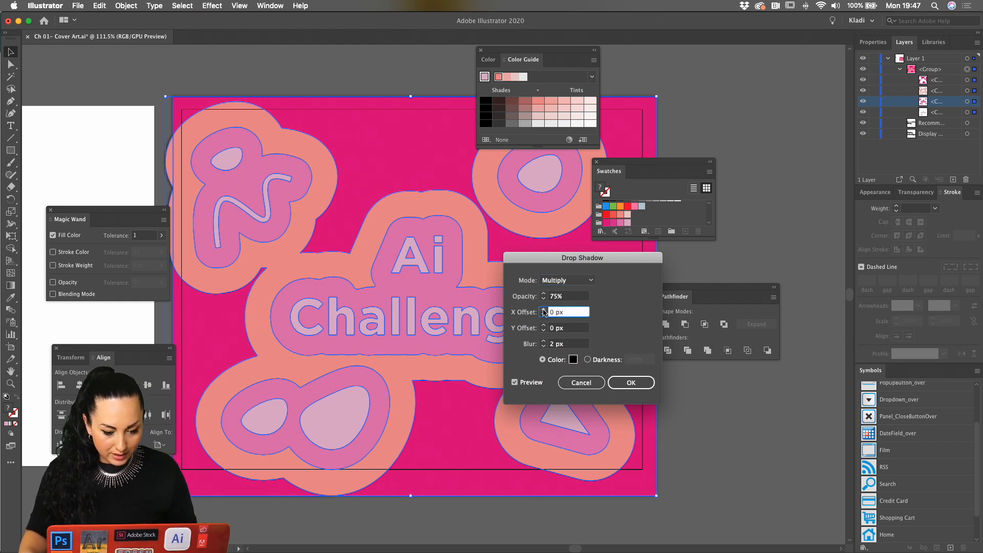
left_click(543, 310)
left_click(543, 309)
left_click(543, 310)
left_click(543, 310)
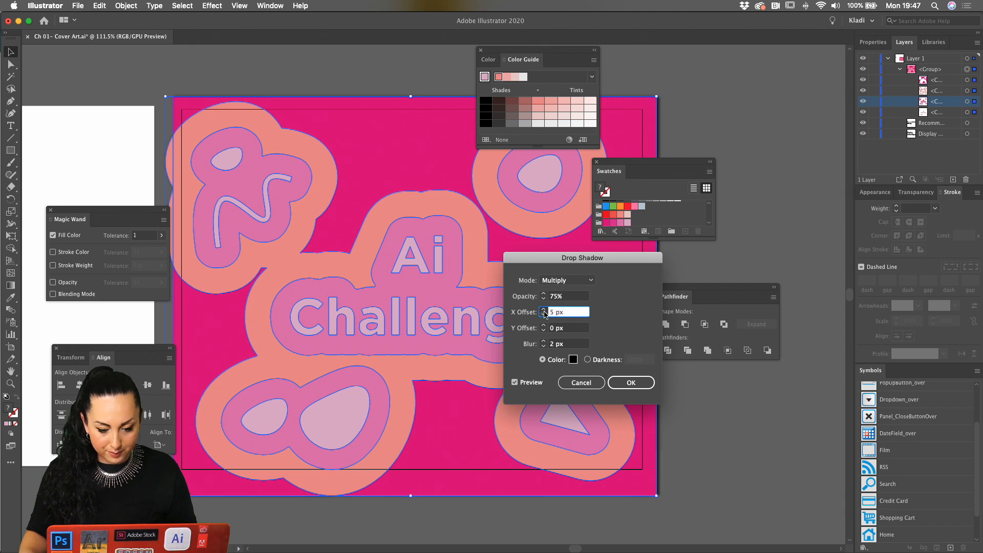
left_click(543, 310)
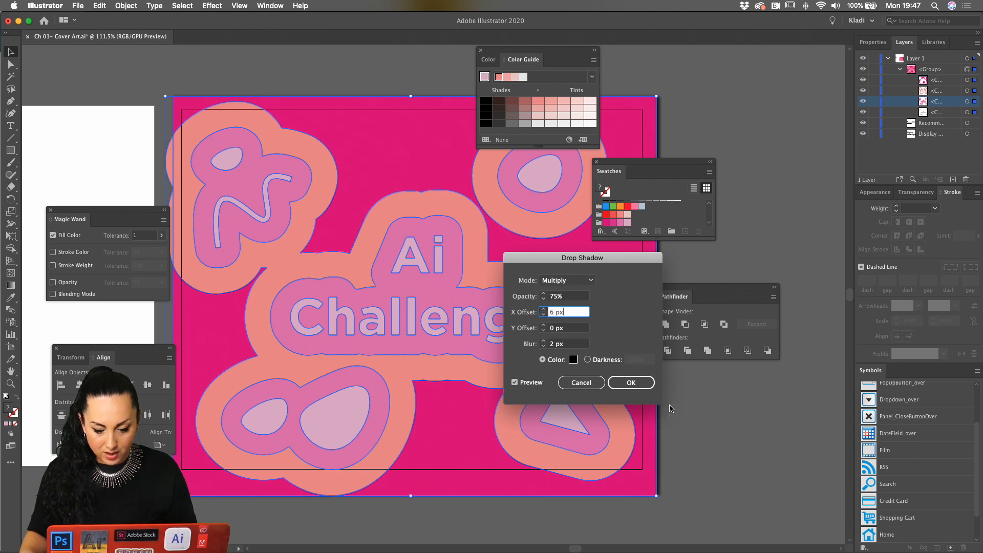
Step: Set the drop shadow's Y offset to 7 px and blur to 4 px, and apply it to the artwork
left_click(544, 326)
left_click(543, 326)
left_click(544, 326)
left_click(544, 326)
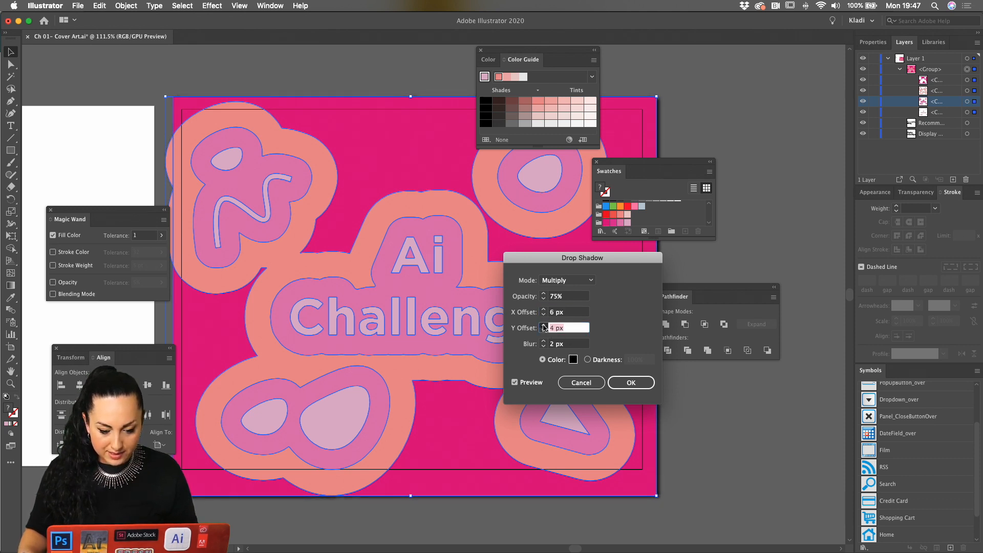
left_click(543, 326)
left_click(544, 326)
left_click(544, 326)
left_click(544, 326)
left_click(543, 330)
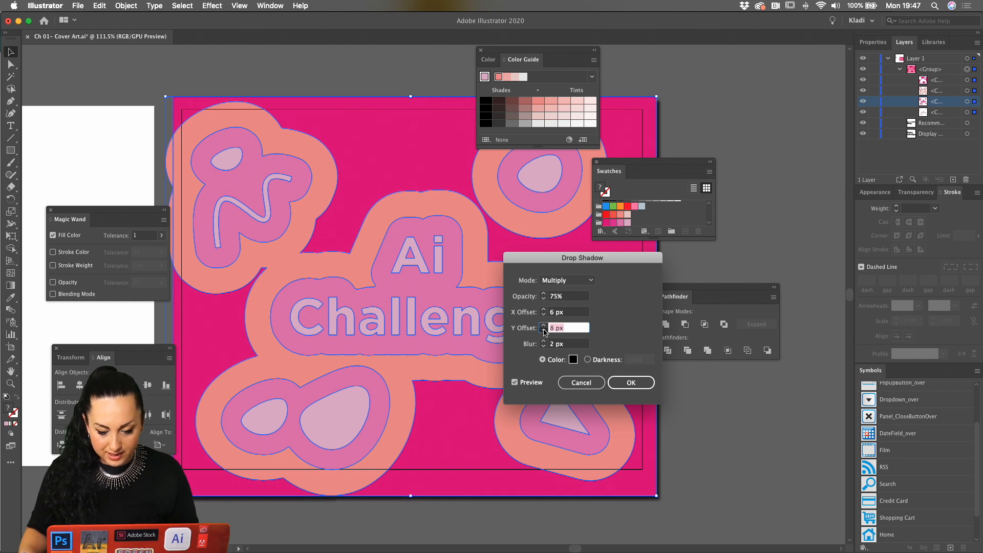
left_click(543, 341)
left_click(544, 341)
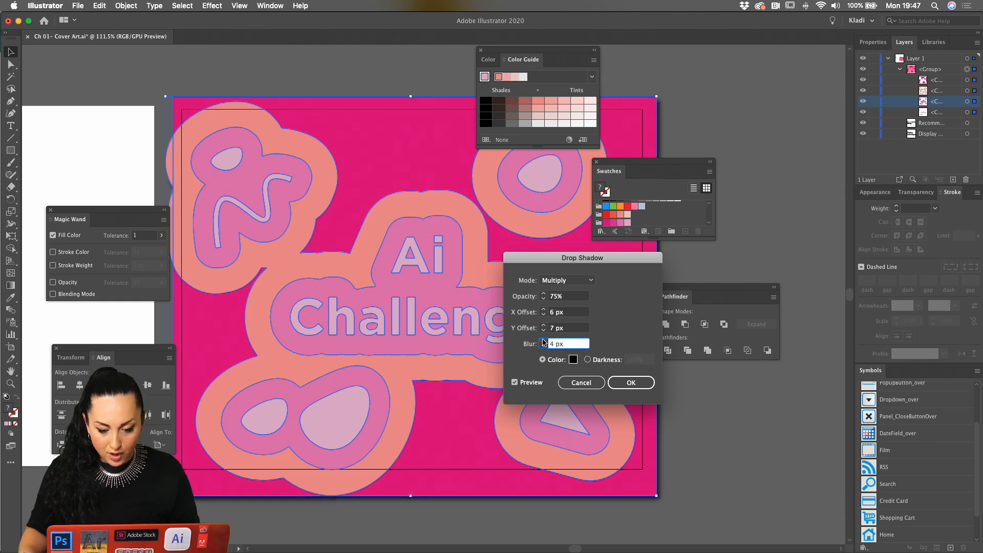
left_click(631, 384)
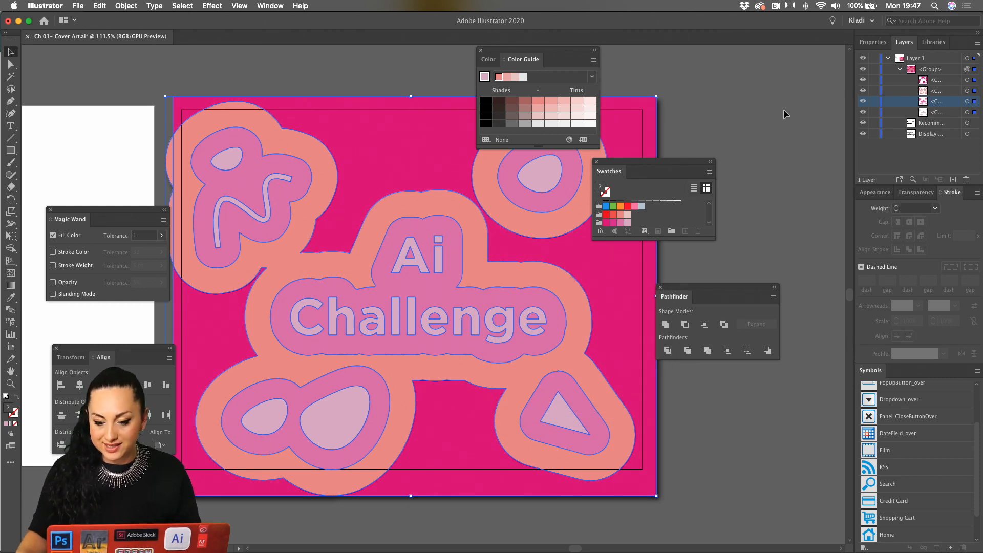
Step: Reselect the artwork group and apply a second instance of the same drop shadow
left_click(742, 117)
left_click_drag(185, 61, 650, 529)
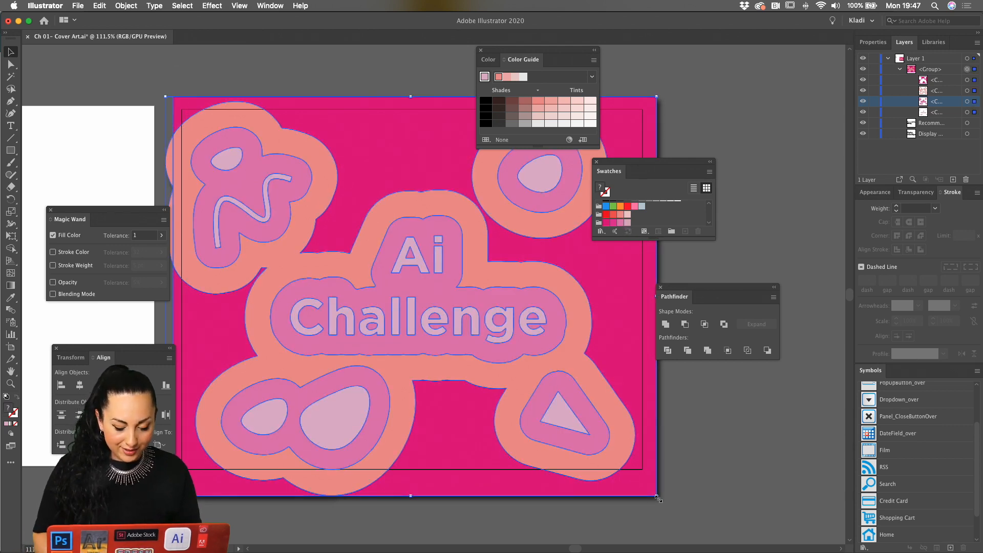
key("super")
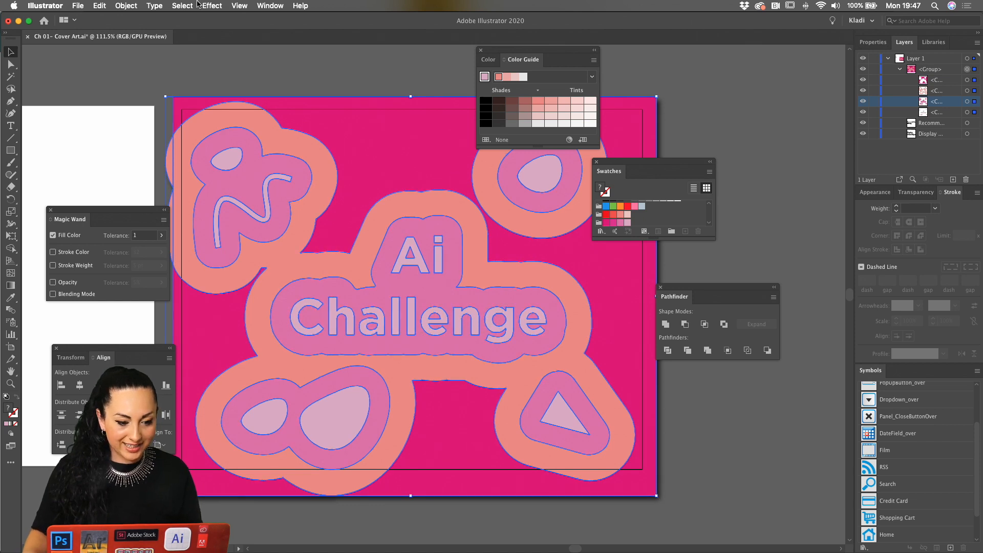
left_click(210, 7)
left_click(221, 21)
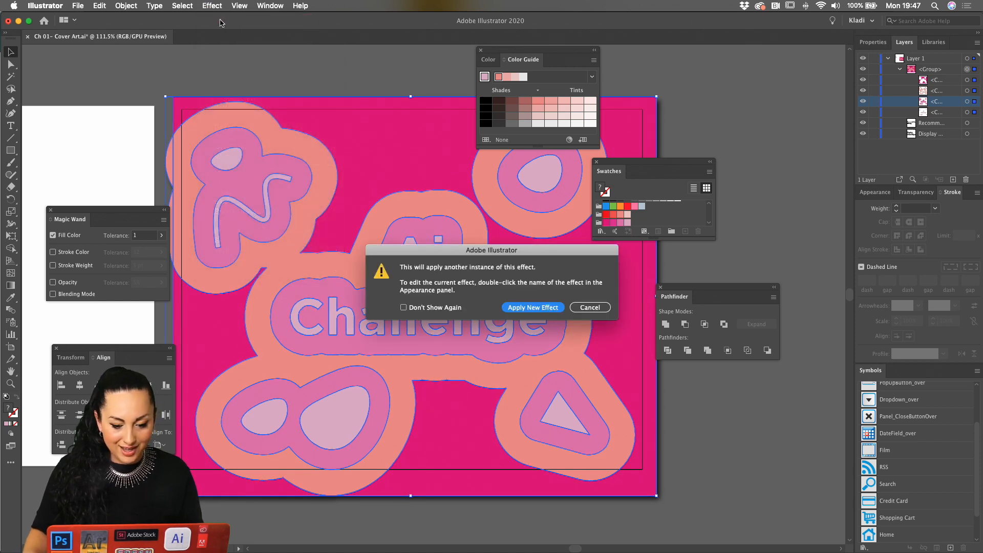
left_click(532, 307)
left_click(707, 127)
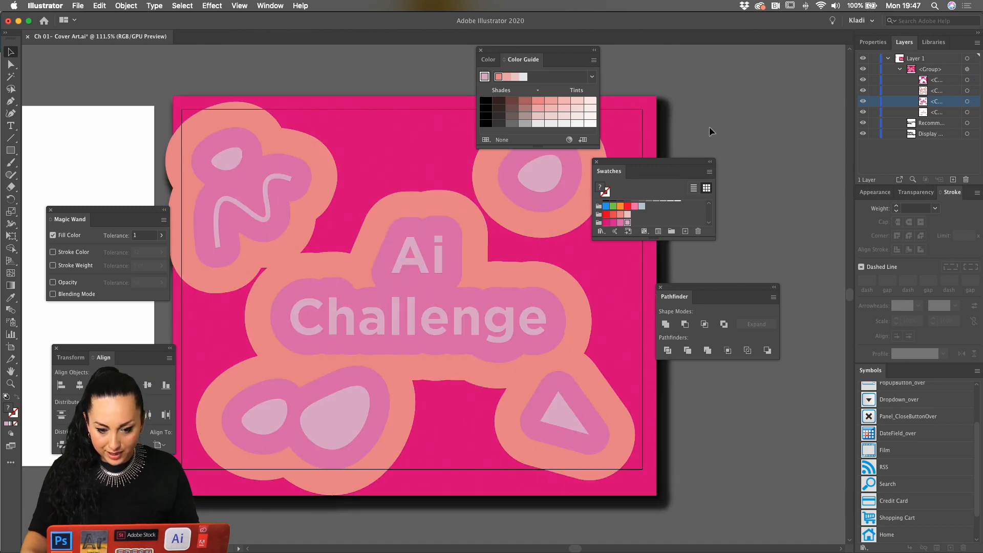
Step: Move the floating Color Guide, Swatches and Pathfinder panels clear of the cover artwork
left_click_drag(532, 52, 780, 55)
left_click_drag(664, 164, 741, 167)
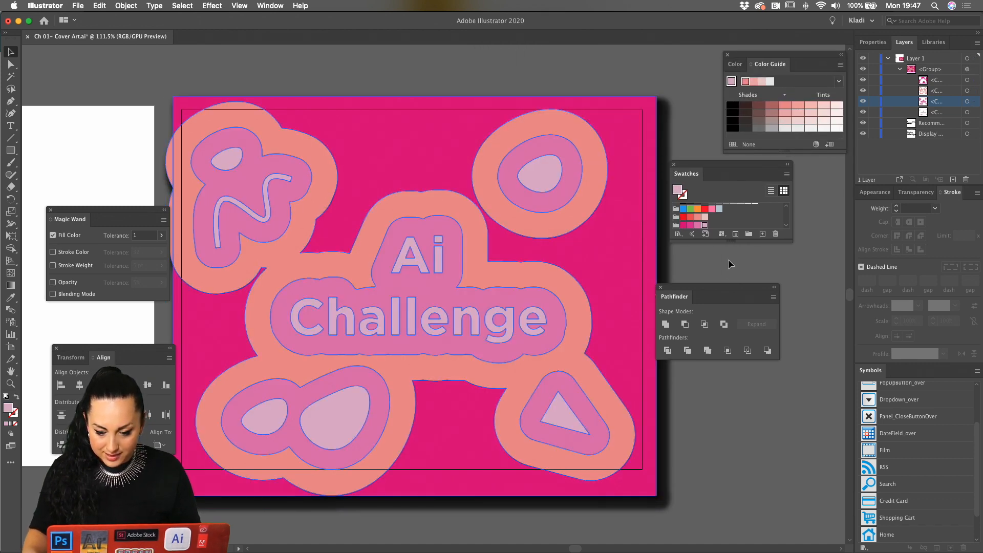
left_click_drag(723, 287, 778, 241)
key("super+a")
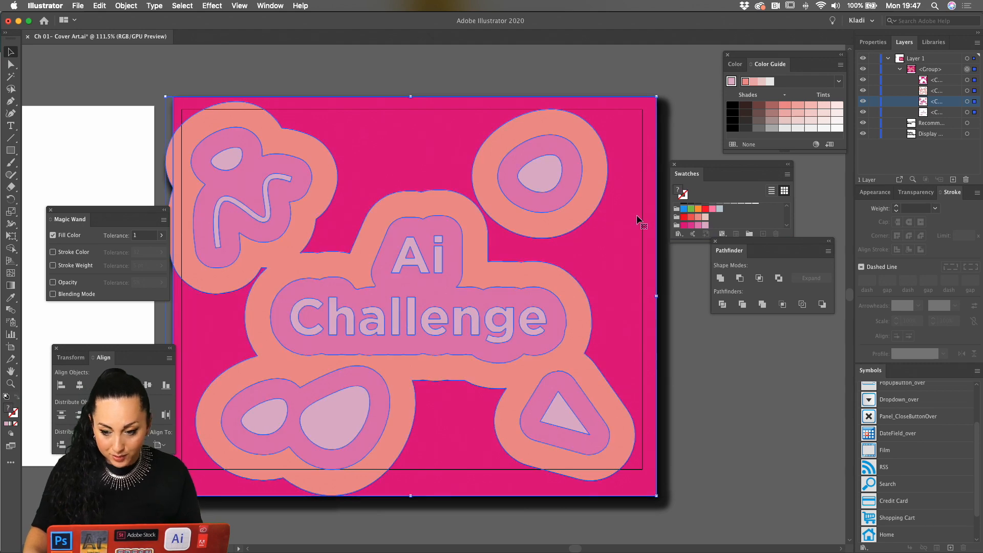
left_click(277, 78)
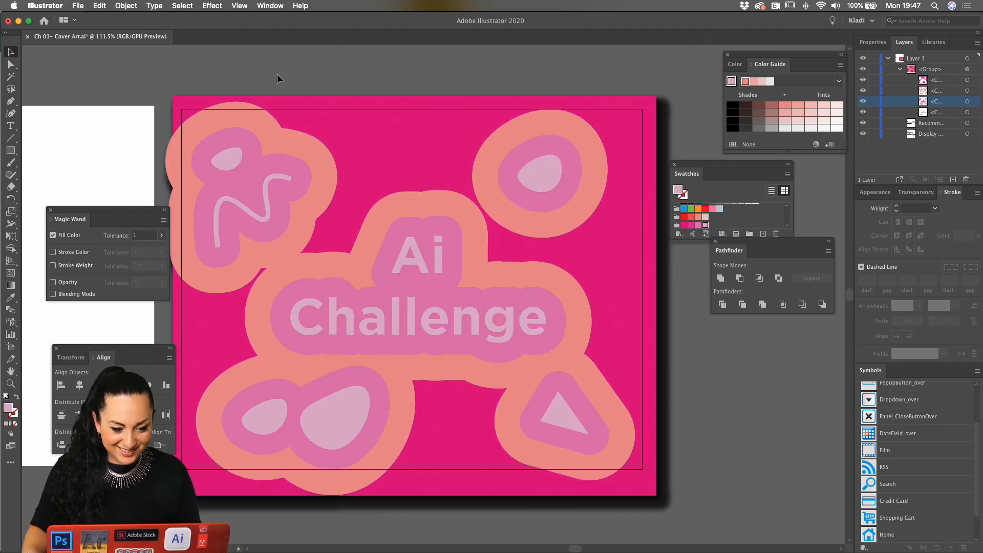
Step: Isolate the artwork group, apply the last drop shadow to the darkest pink background path, and exit isolation
left_click(598, 439)
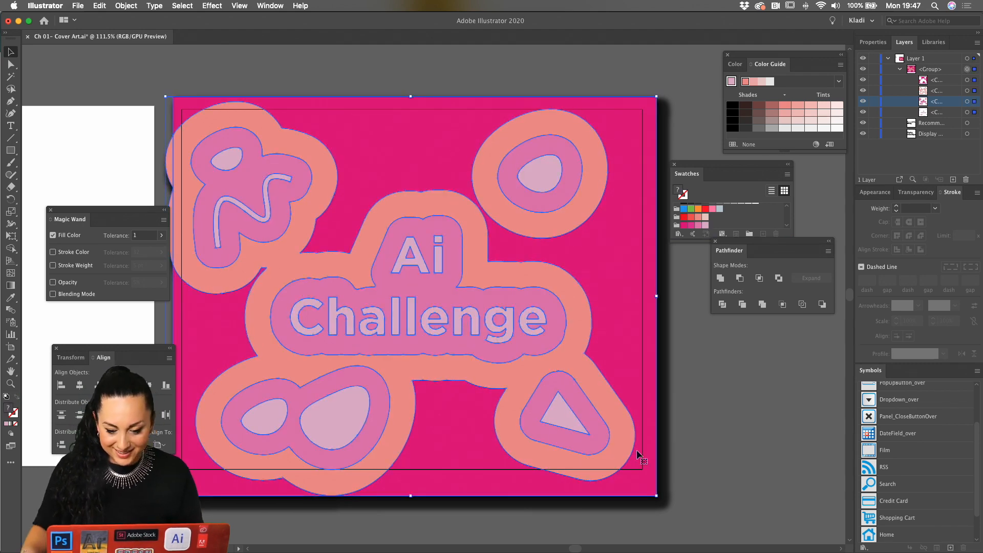
double_click(628, 388)
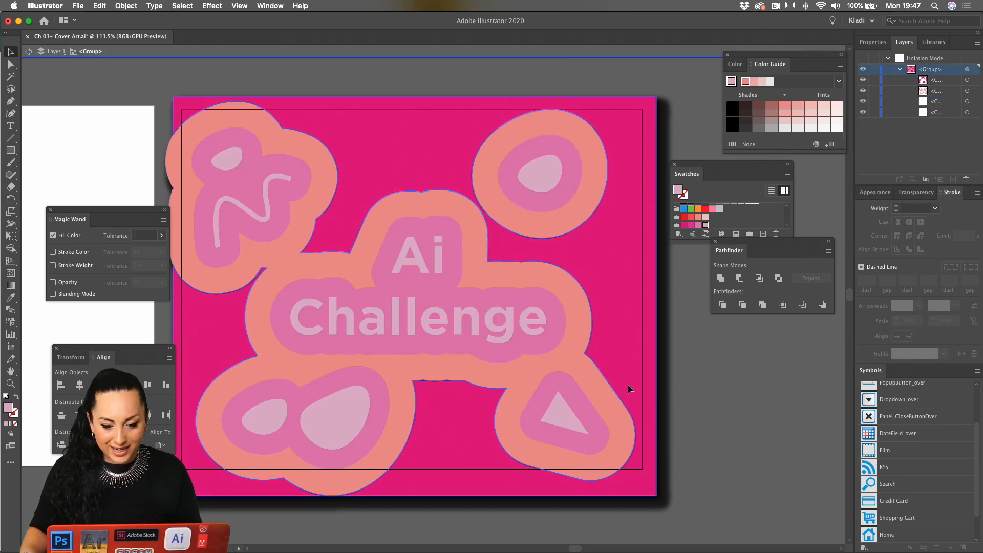
left_click(224, 7)
left_click(240, 18)
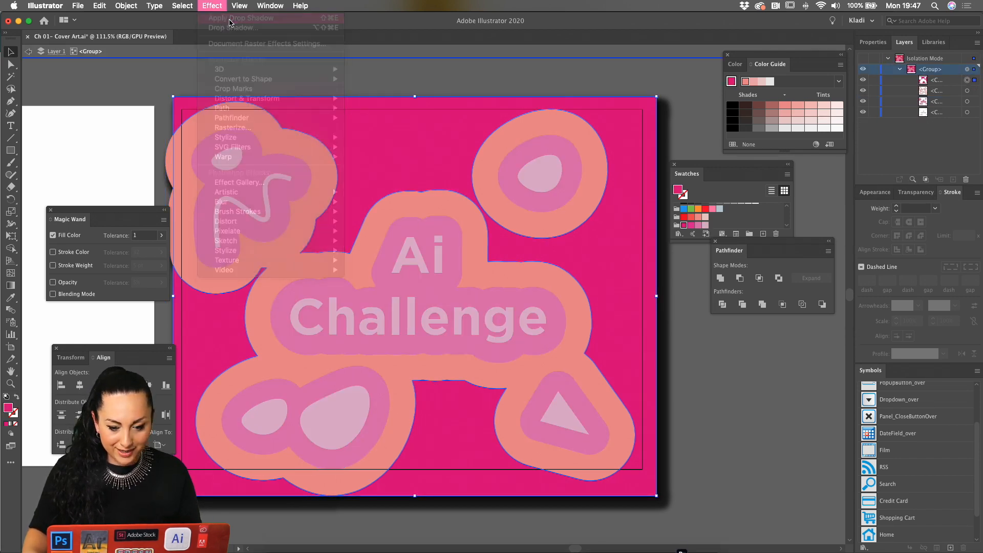
double_click(338, 95)
left_click(340, 73)
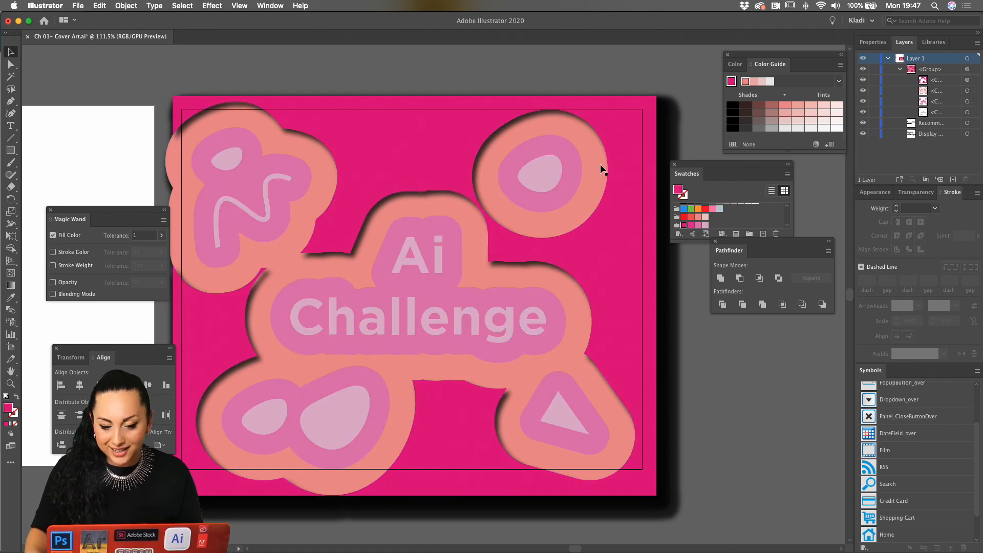
Step: Target the salmon compound path within the group and apply the same drop shadow to it
left_click(590, 156)
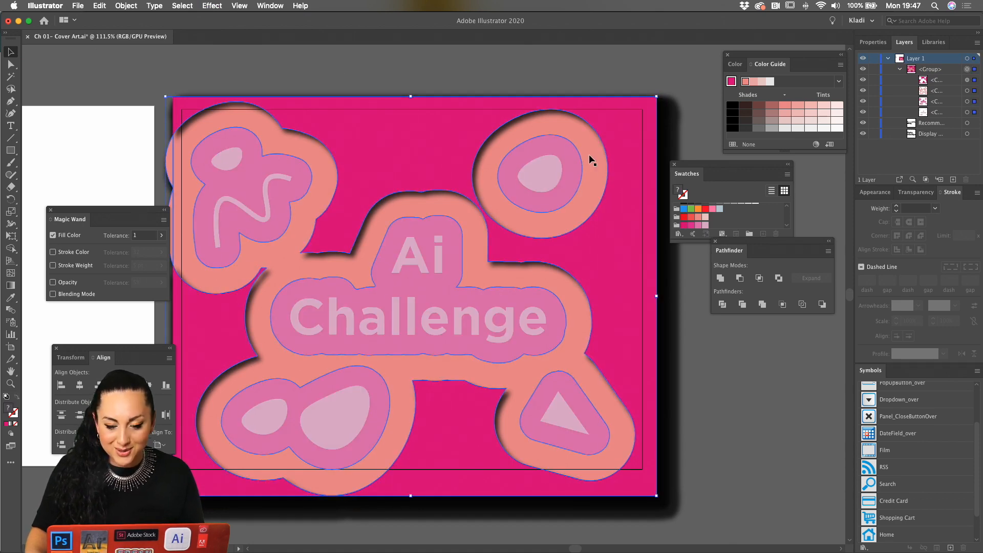
double_click(589, 156)
left_click(239, 6)
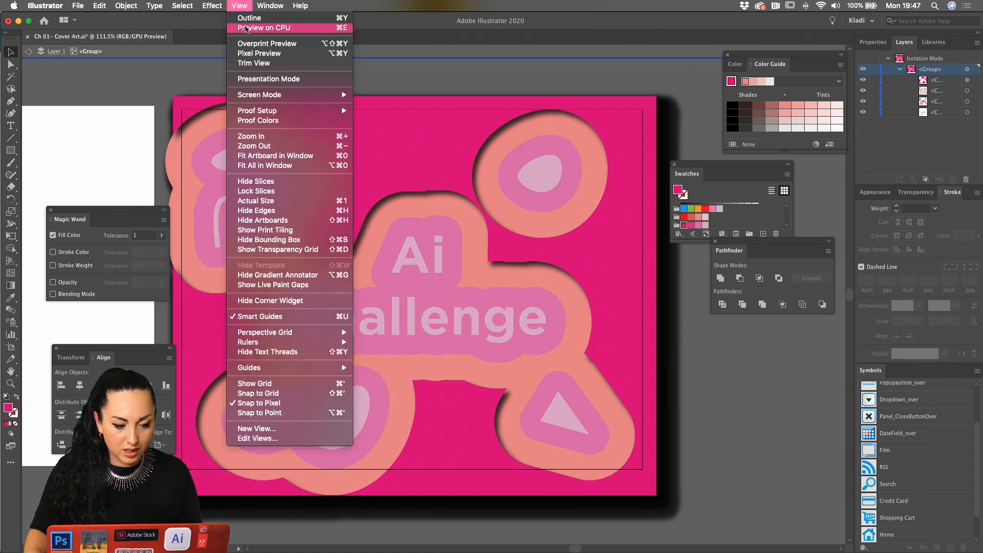
left_click(223, 17)
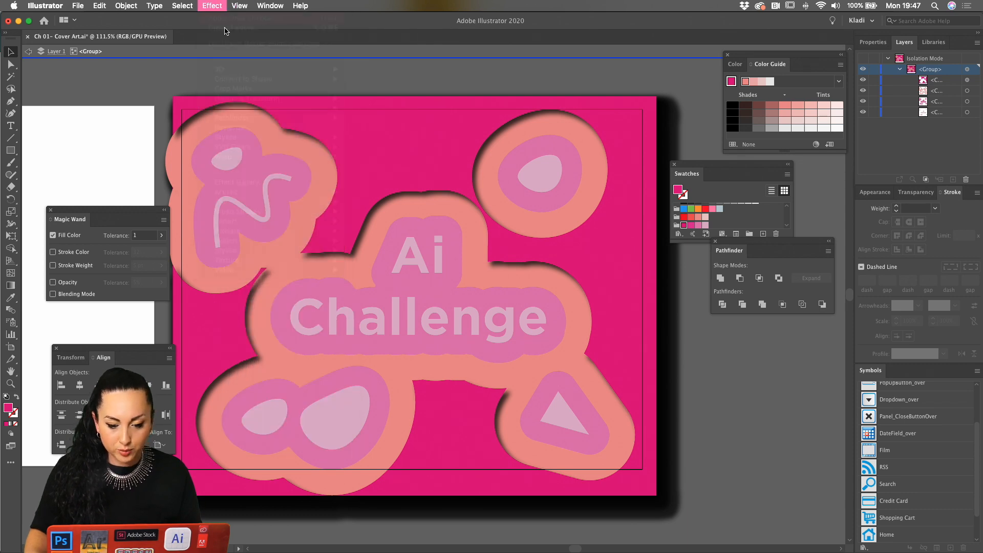
left_click(968, 89)
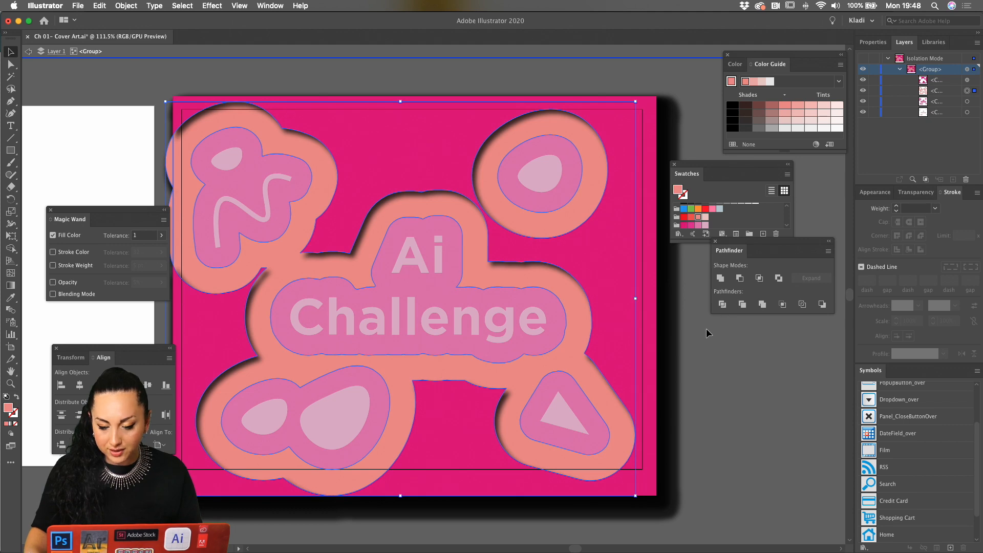
double_click(707, 326)
left_click(975, 91)
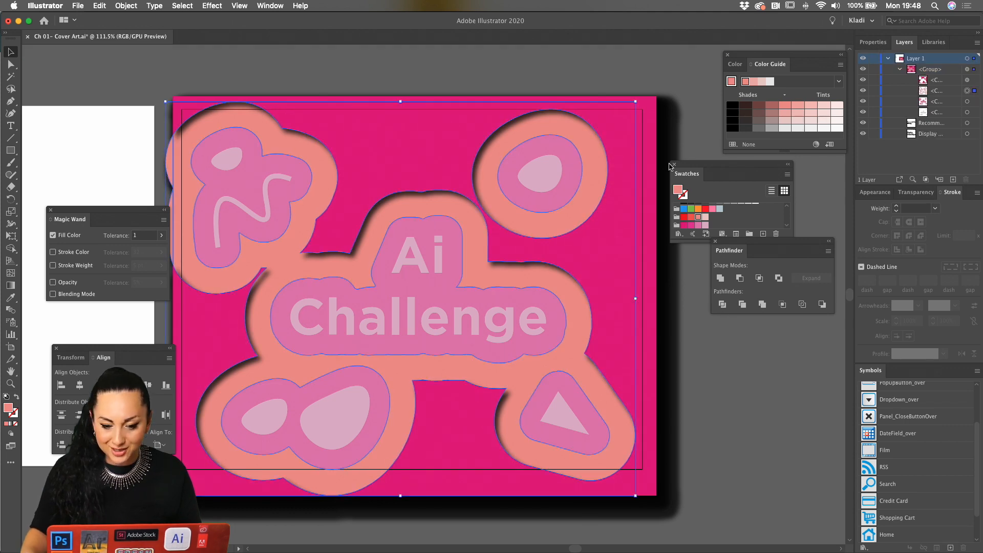
left_click(251, 5)
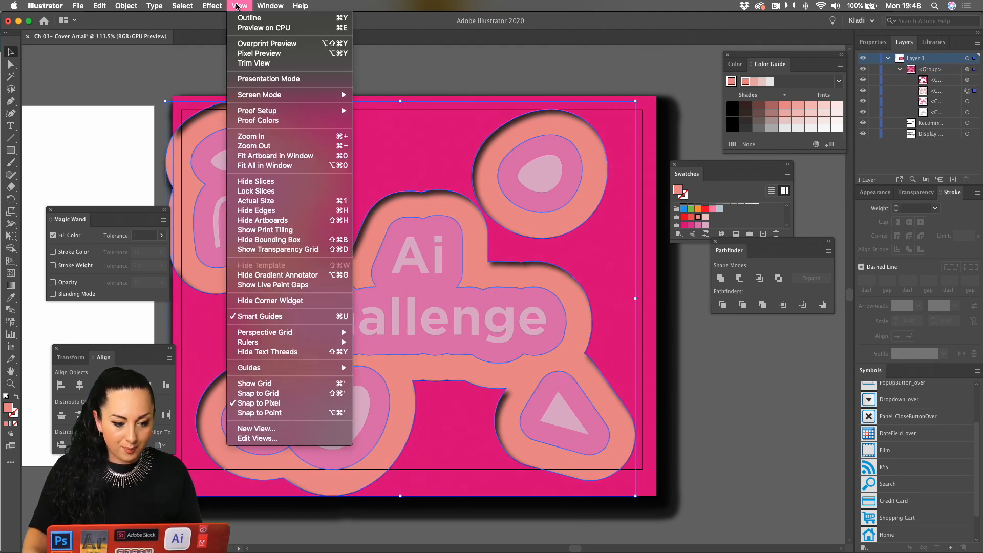
left_click(240, 15)
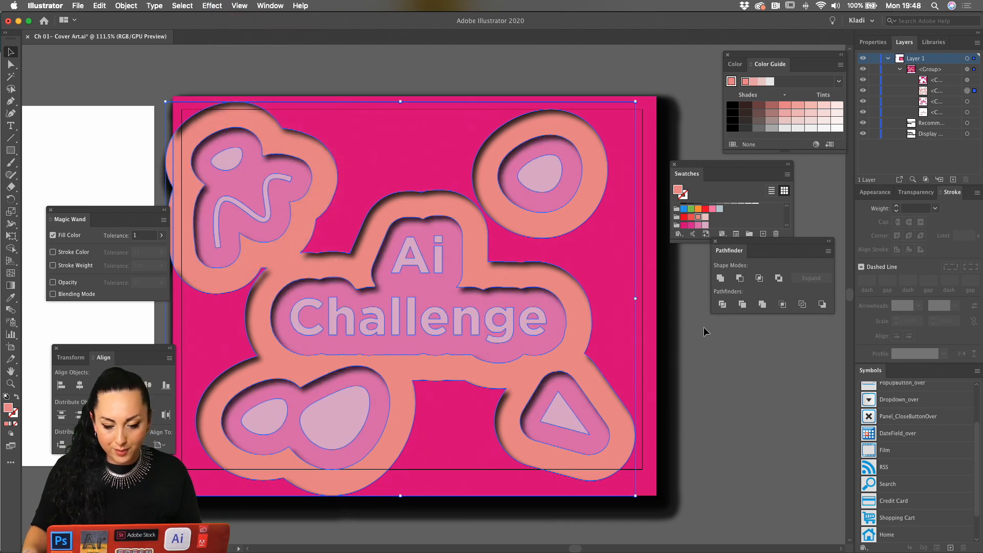
left_click(704, 371)
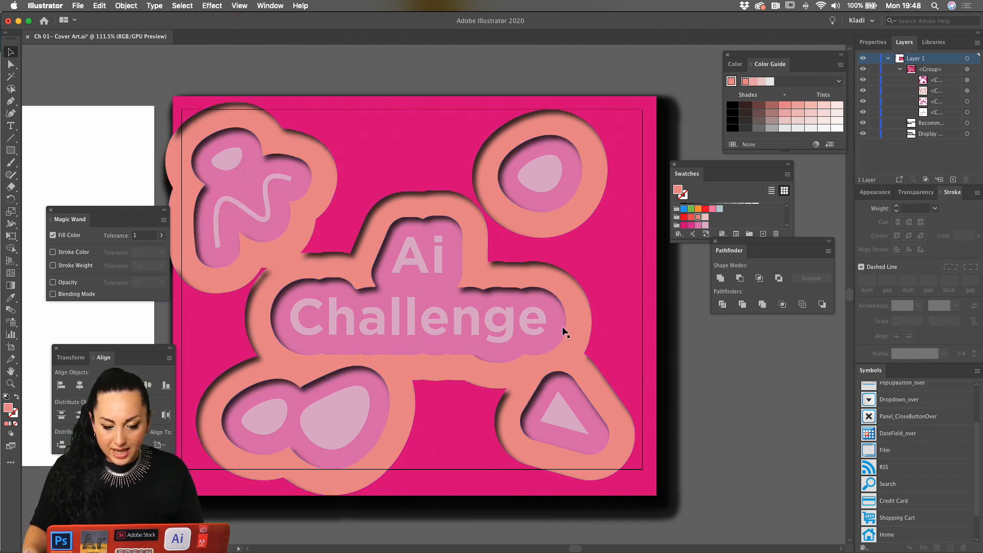
Step: Apply a Drop Shadow to the medium-pink compound path with 2 px X offset, 2 px Y offset and 2 px blur
left_click(975, 102)
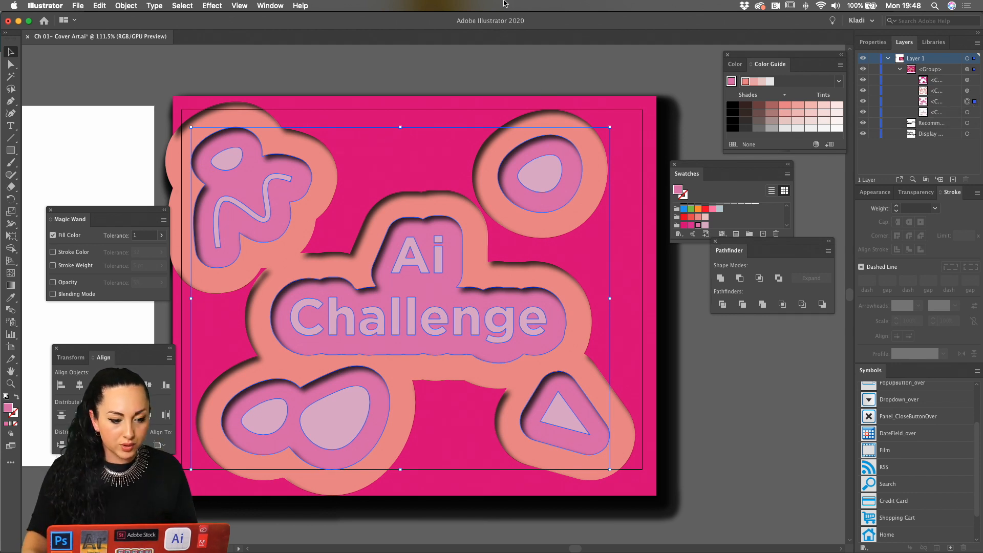
left_click(212, 6)
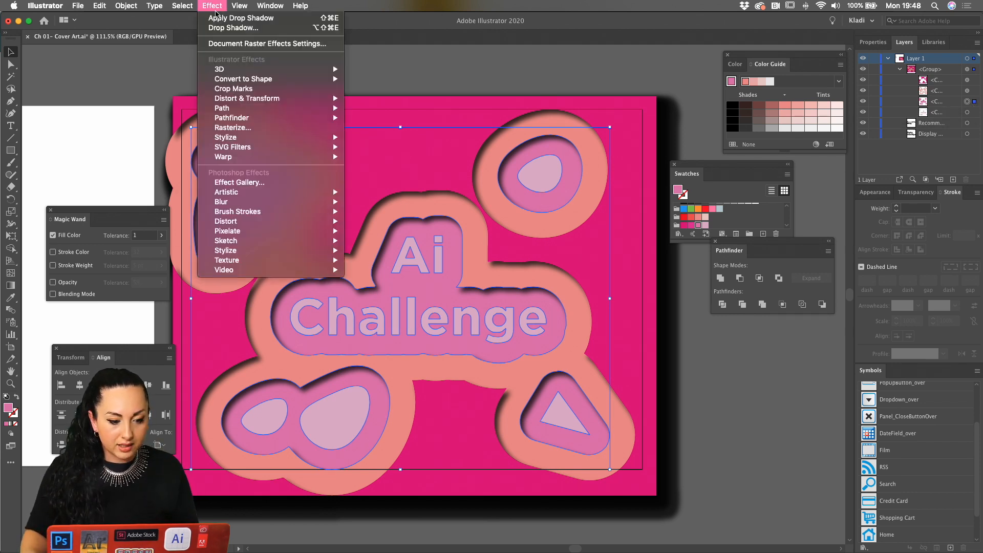
left_click(220, 28)
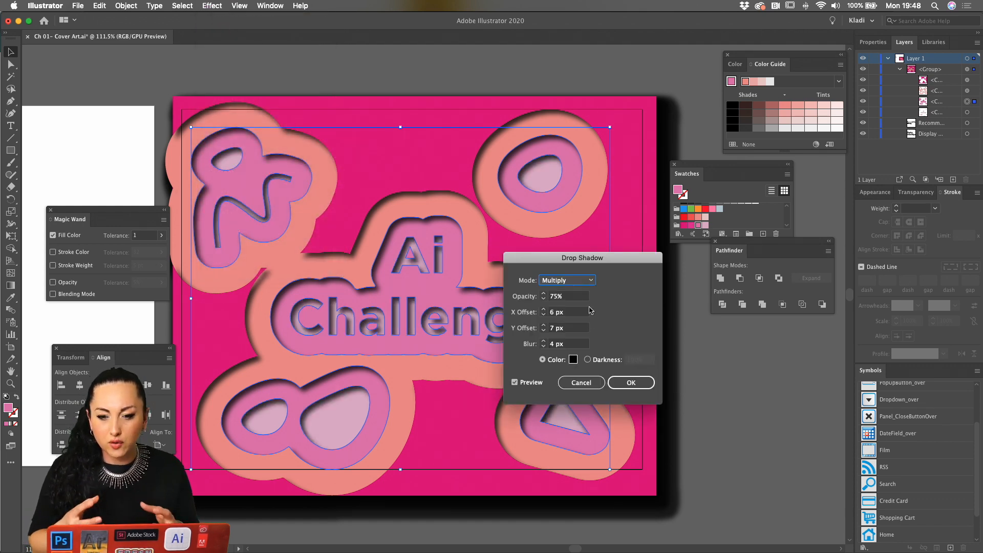
left_click(544, 314)
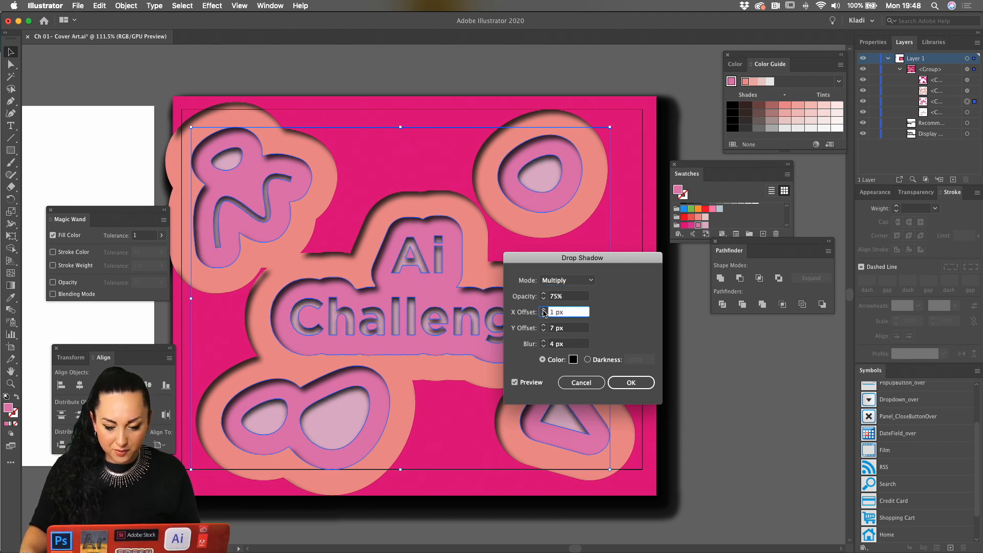
left_click(543, 315)
left_click(544, 331)
left_click(543, 331)
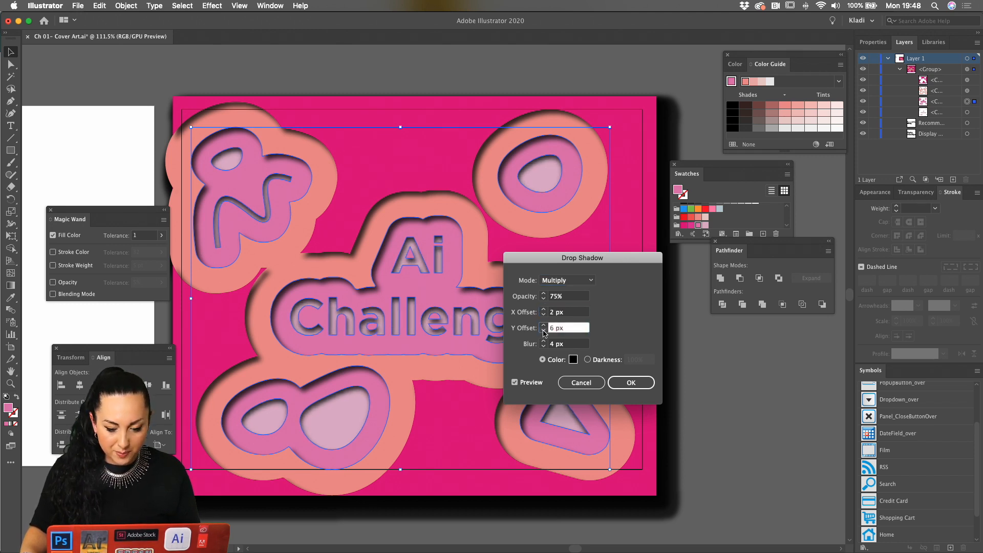
left_click(543, 331)
left_click(544, 331)
left_click(544, 330)
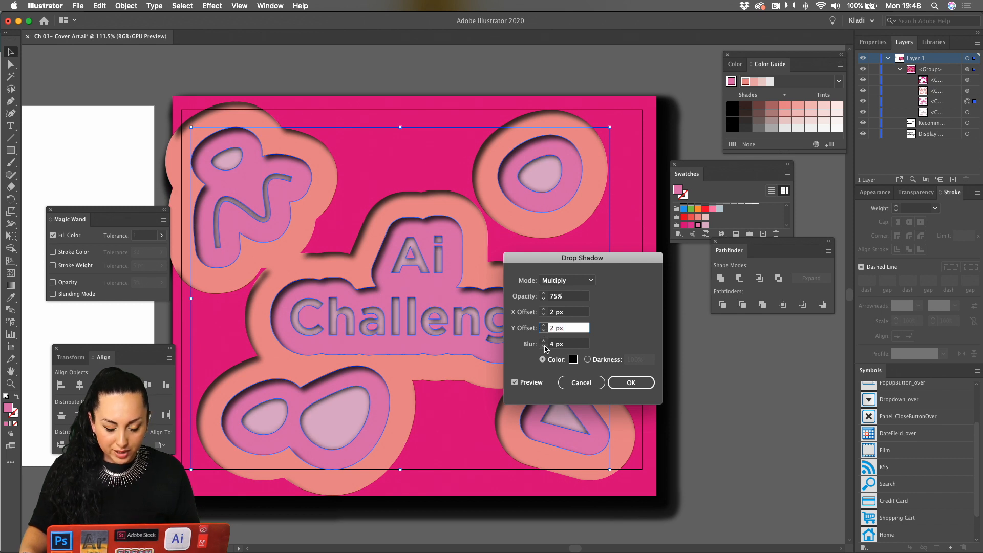
left_click(544, 347)
left_click(545, 347)
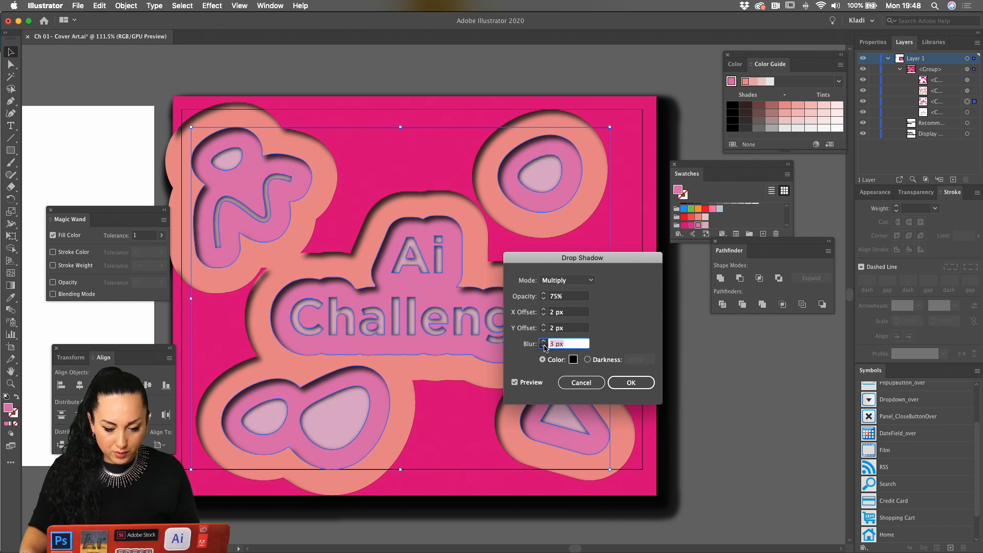
left_click(628, 386)
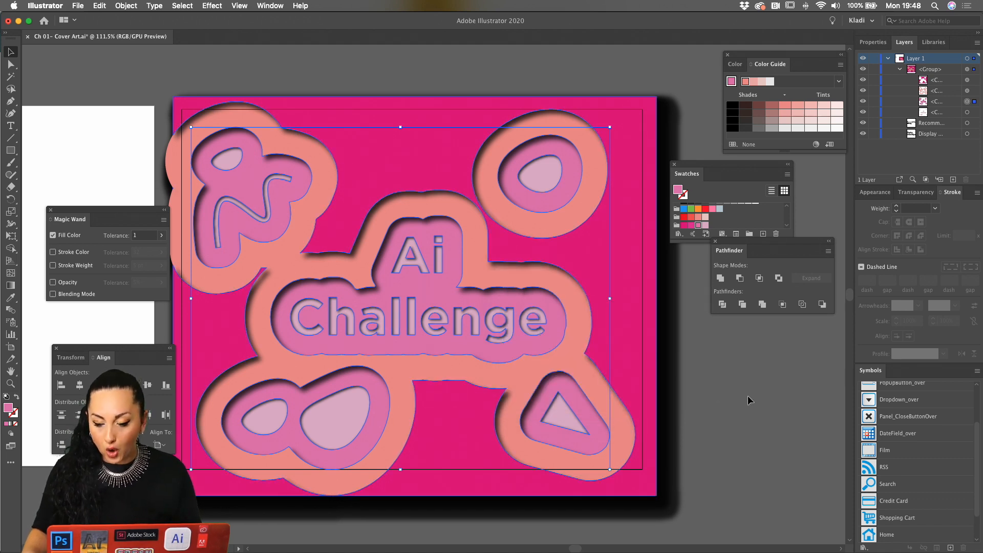
Step: Review the medium-pink compound path's Drop Shadow settings through its appearance attributes, accept them and deselect the artwork
left_click(876, 192)
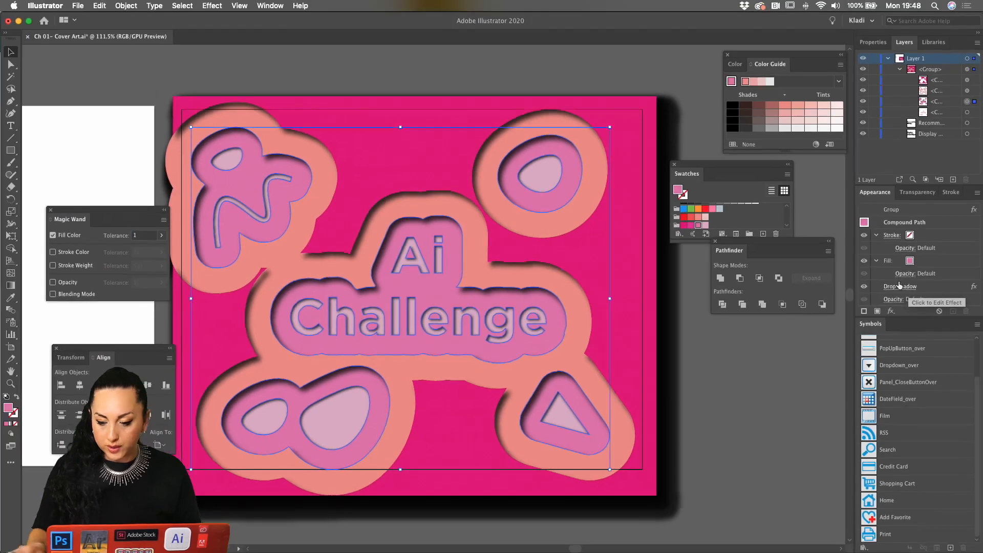
left_click(893, 289)
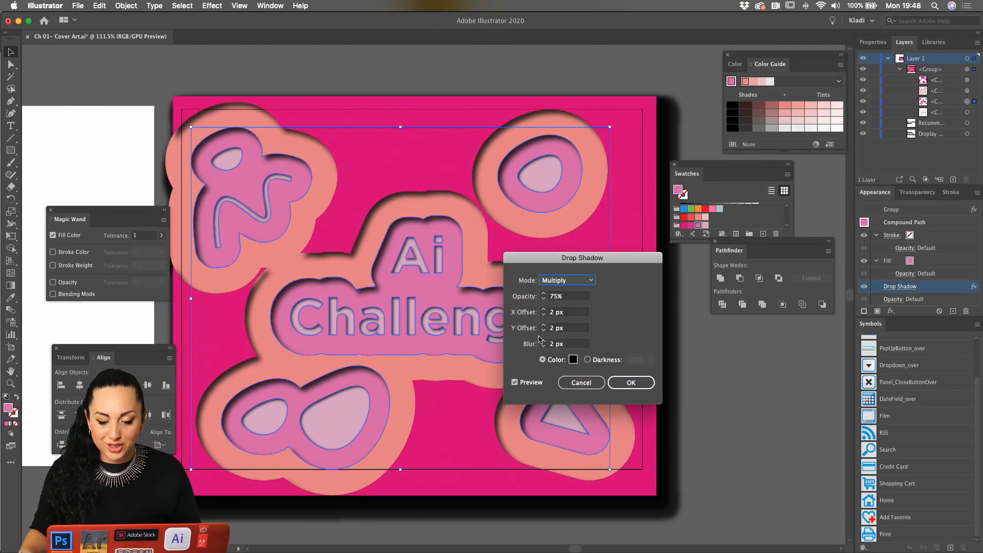
left_click(624, 389)
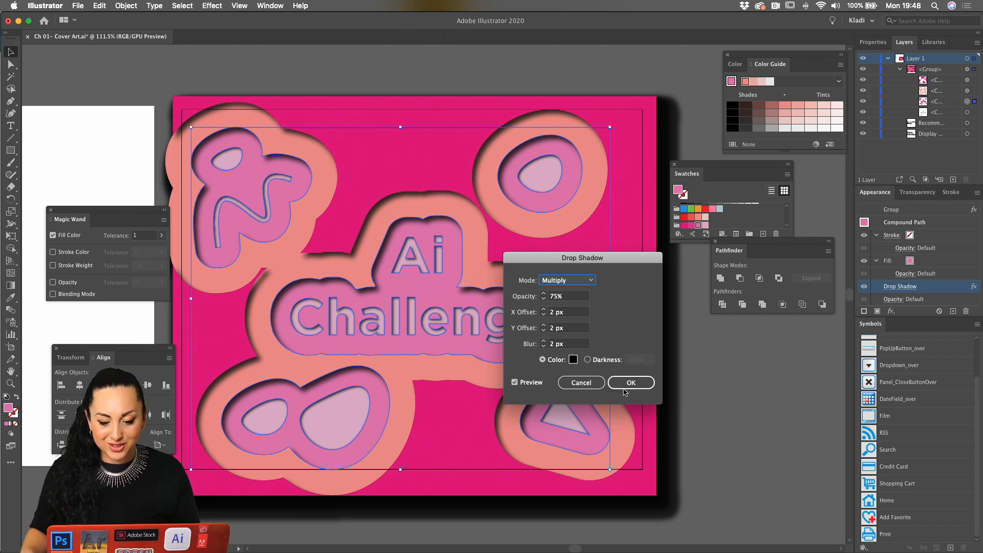
left_click(722, 405)
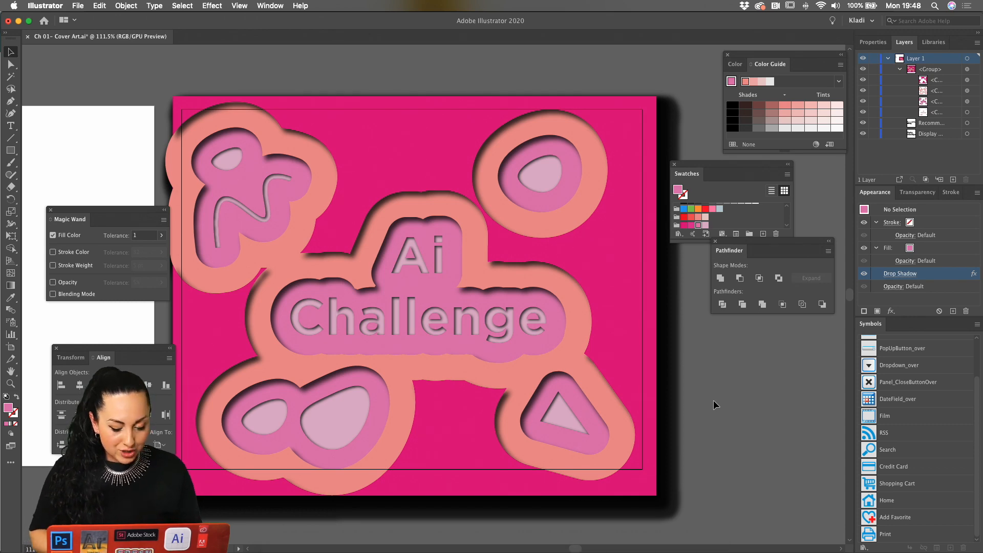
Step: Place painted-white-wall-bck.jpg as a linked image covering the cover artwork
key("super+shift+p")
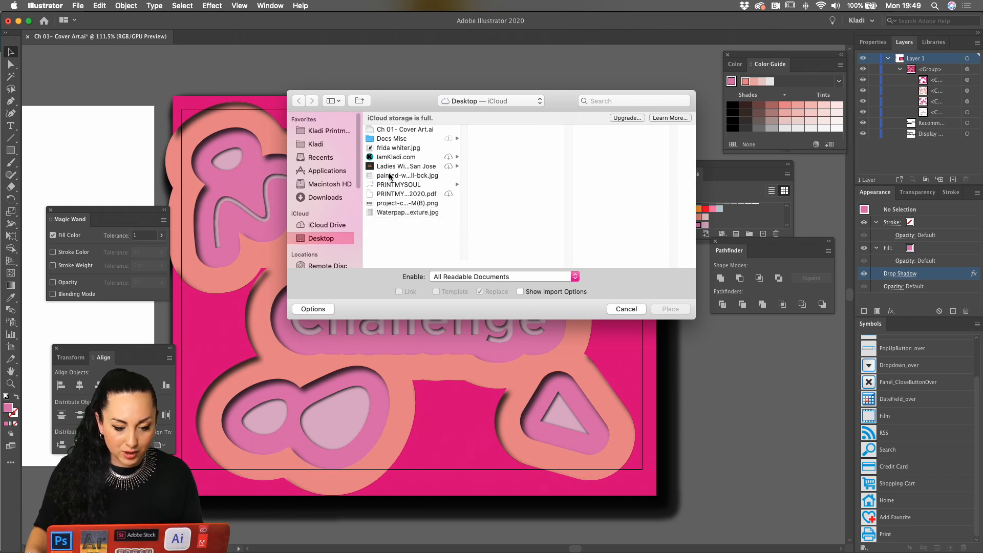
left_click(391, 176)
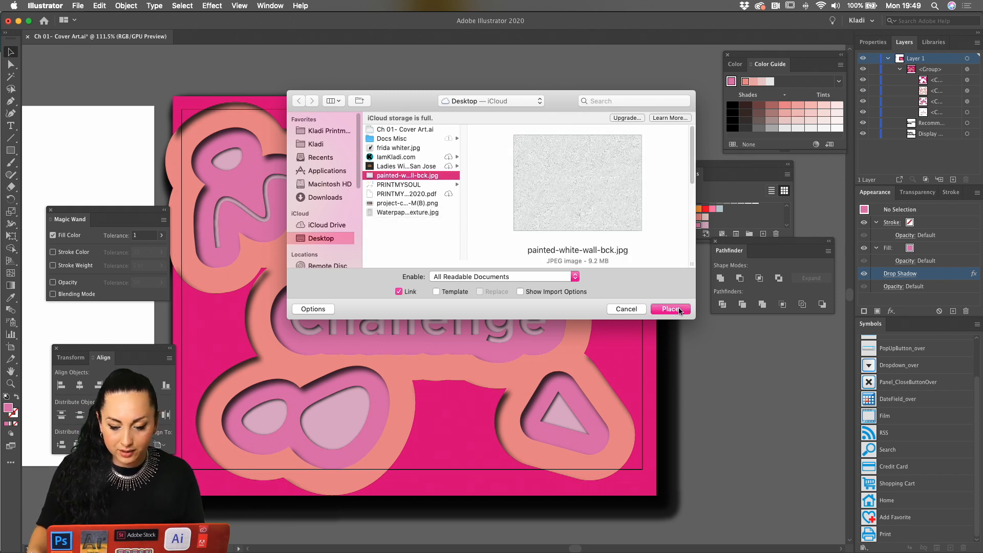
left_click(670, 309)
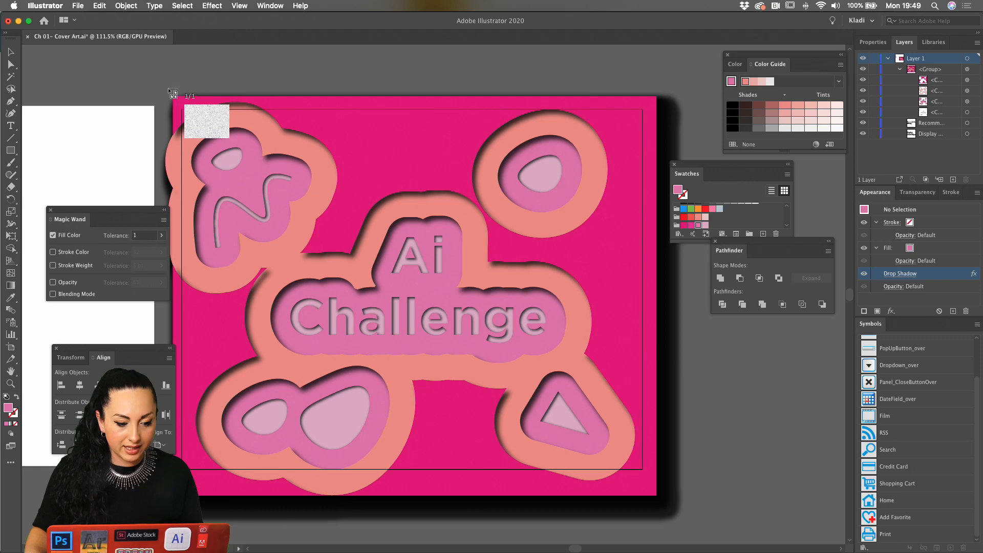
left_click(169, 90)
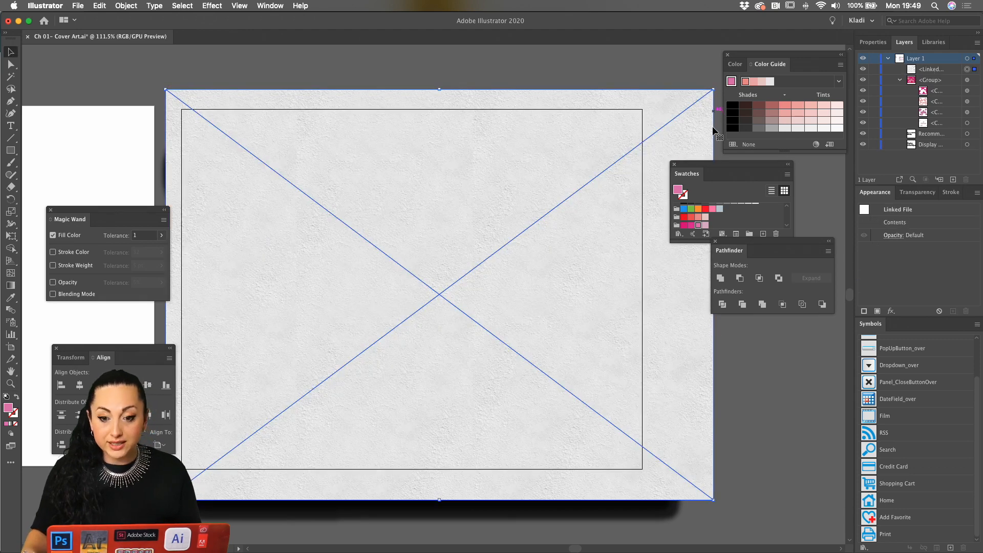
Step: Set the placed wall texture's blending mode to Multiply
left_click(878, 44)
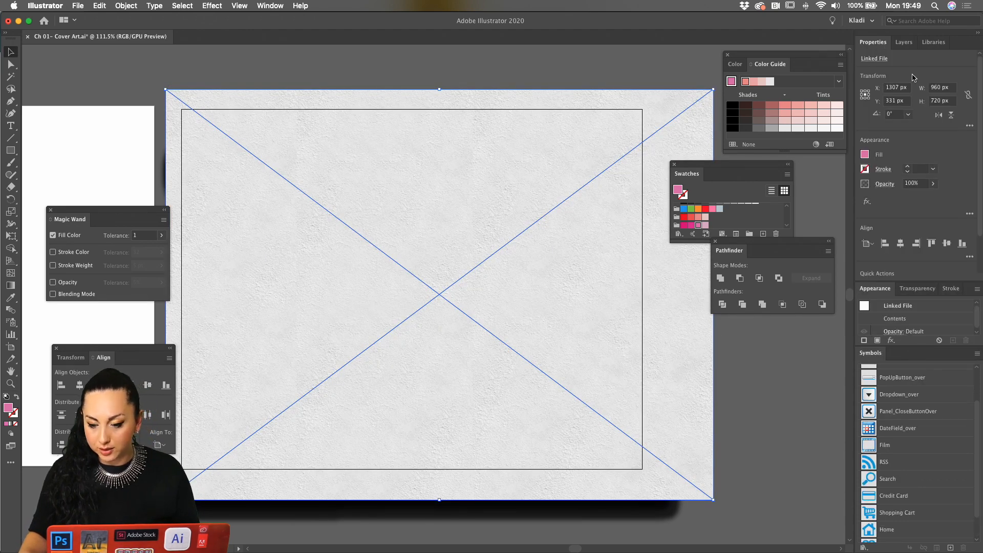
left_click(895, 187)
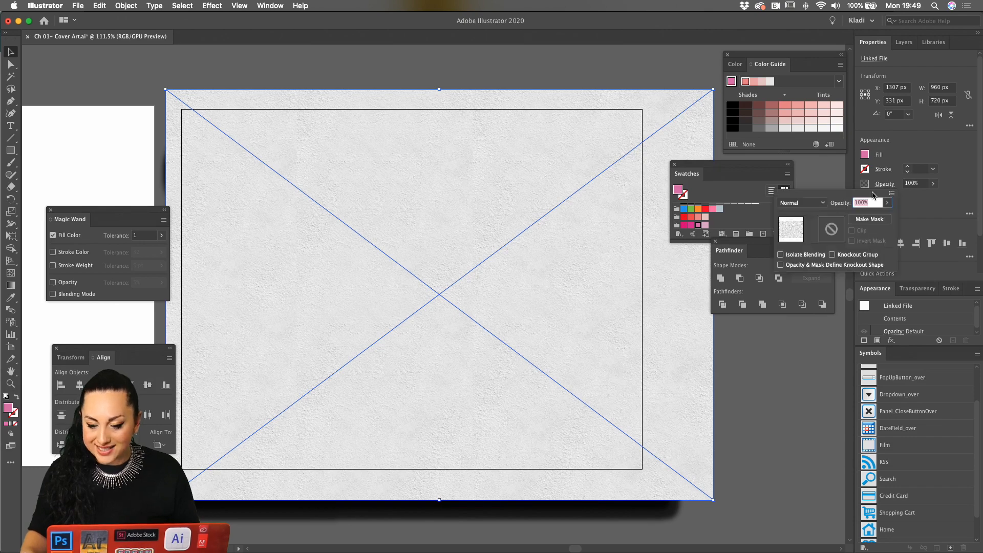
left_click(816, 205)
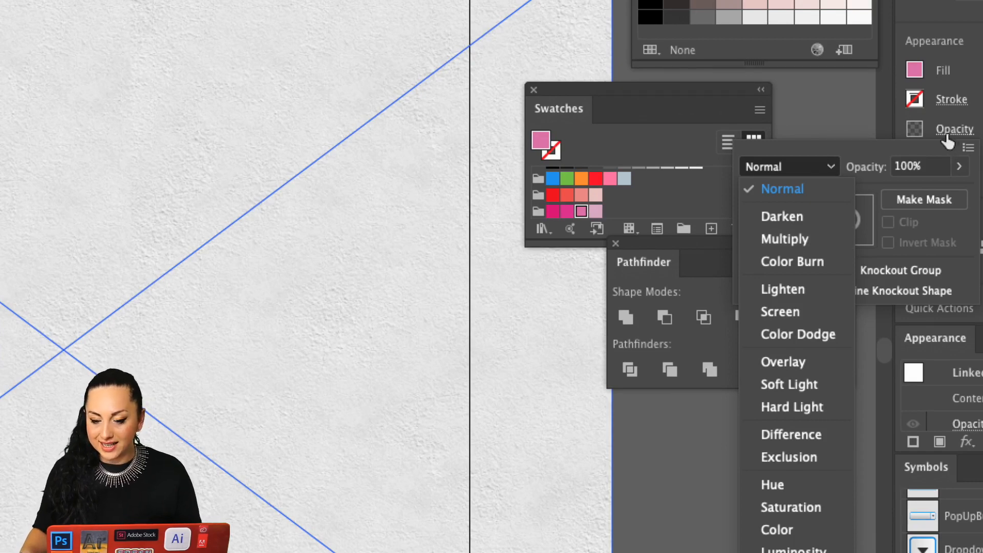
left_click(823, 238)
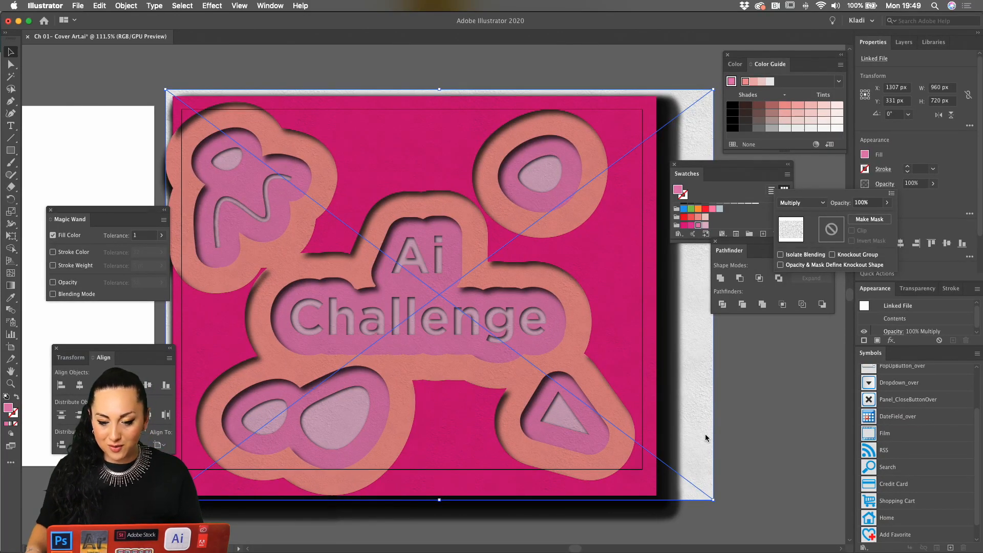
Step: Draw an 808 × 632 px rectangle matching the cover artboard and use it as a clipping mask for all the artwork
scroll(763, 413, "down", 3)
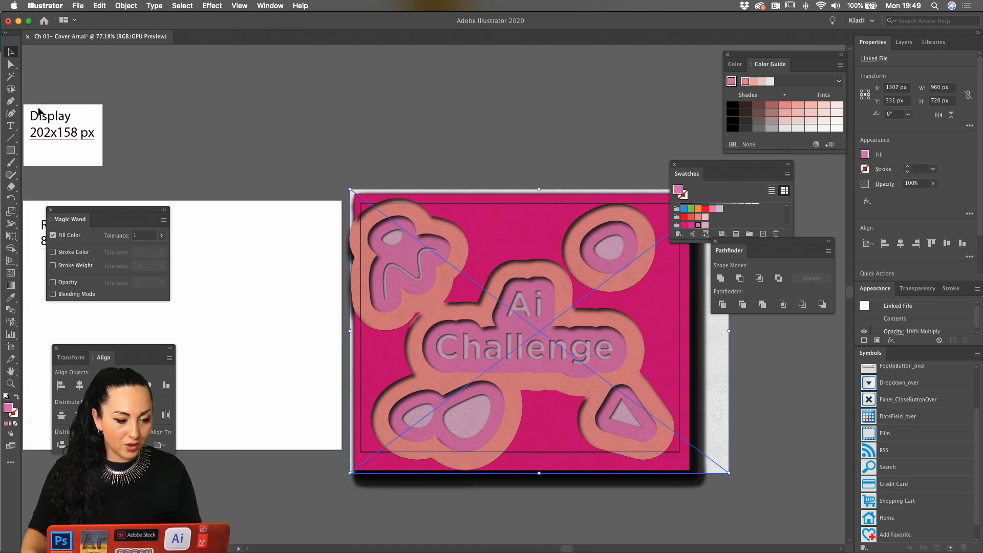
left_click(10, 151)
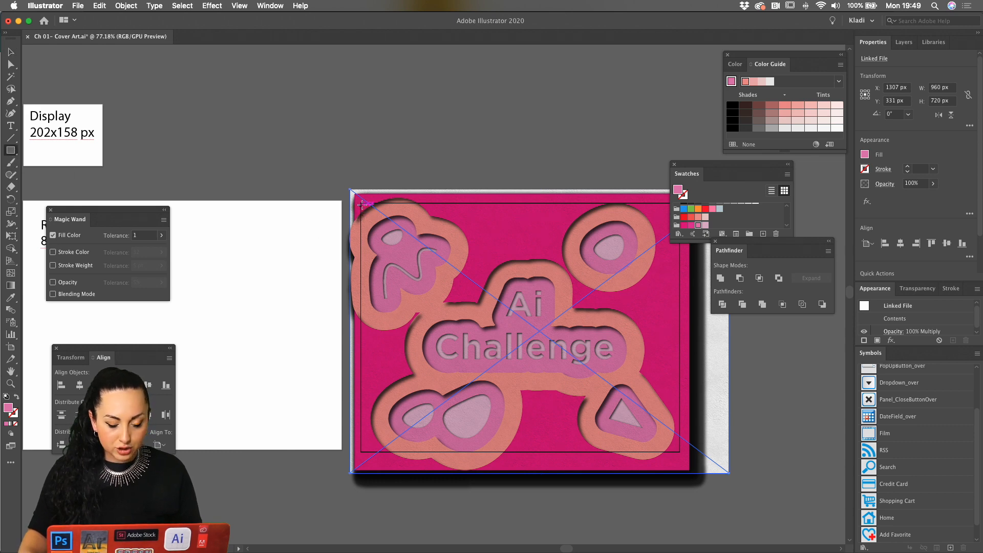
left_click_drag(362, 204, 680, 451)
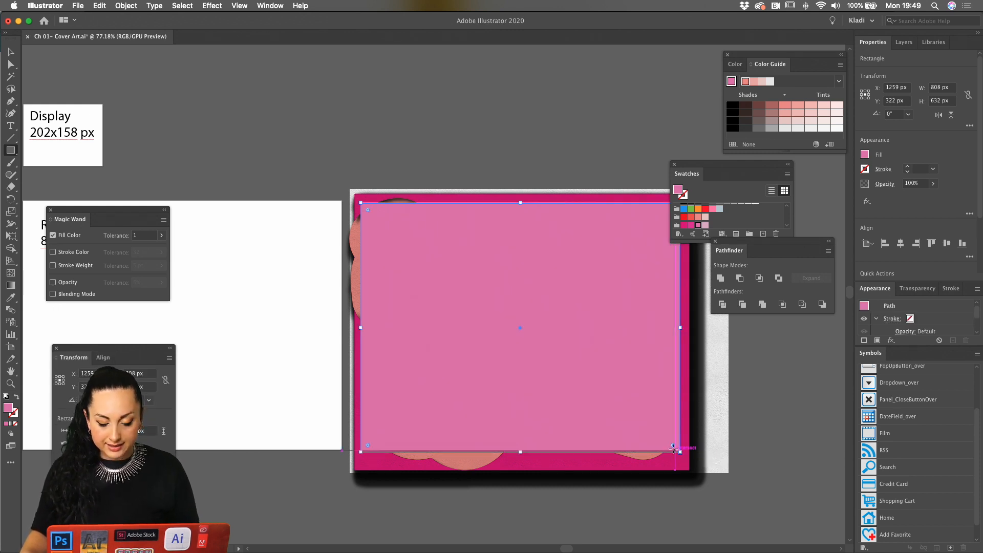
key("v")
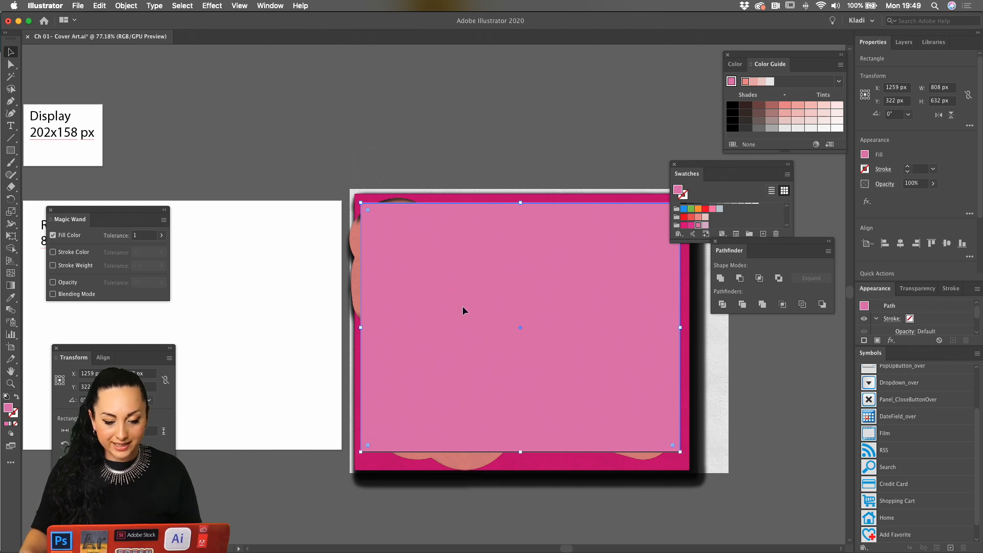
key("super+a")
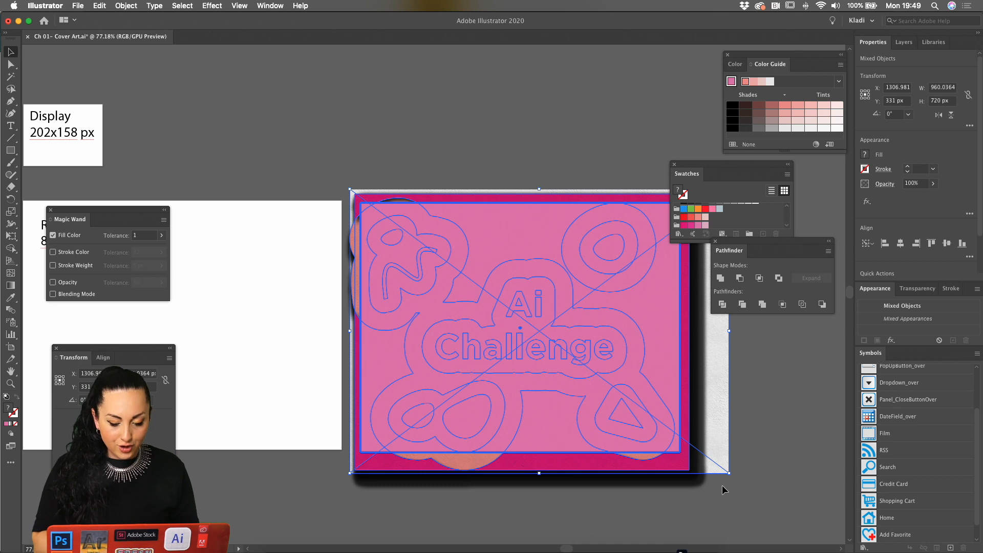
key("super+7")
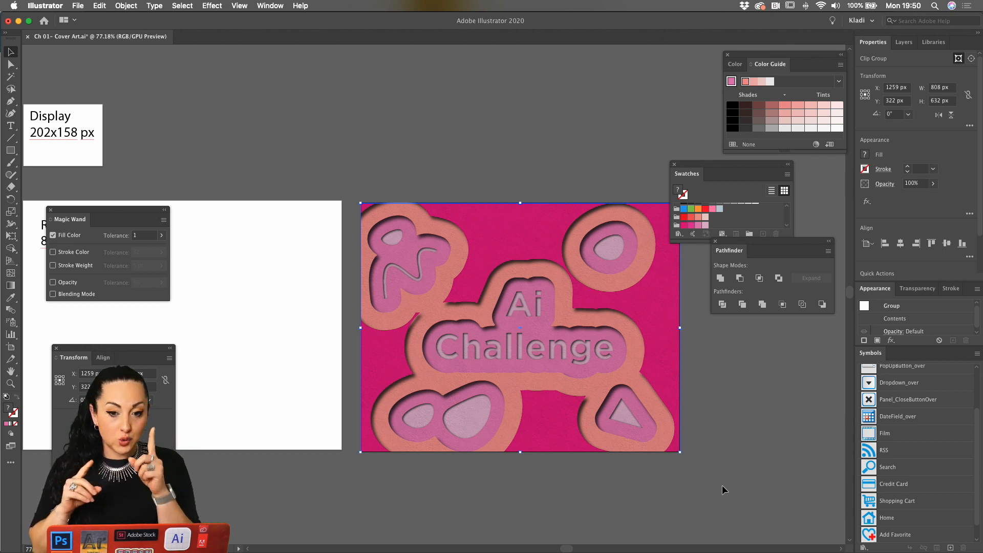
Step: Release the cover artwork's clipping mask and undo the release
left_click(132, 5)
mouse_move(180, 331)
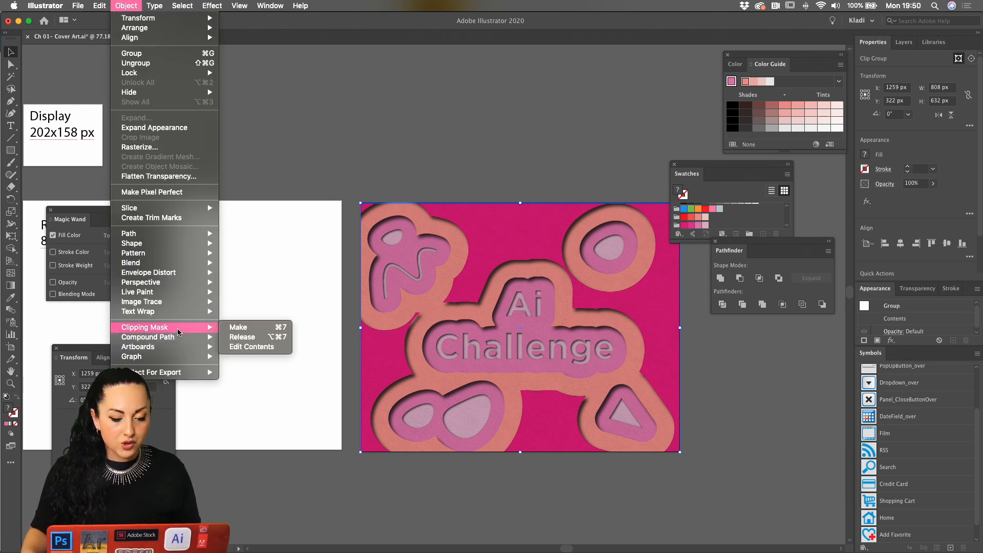
left_click(265, 337)
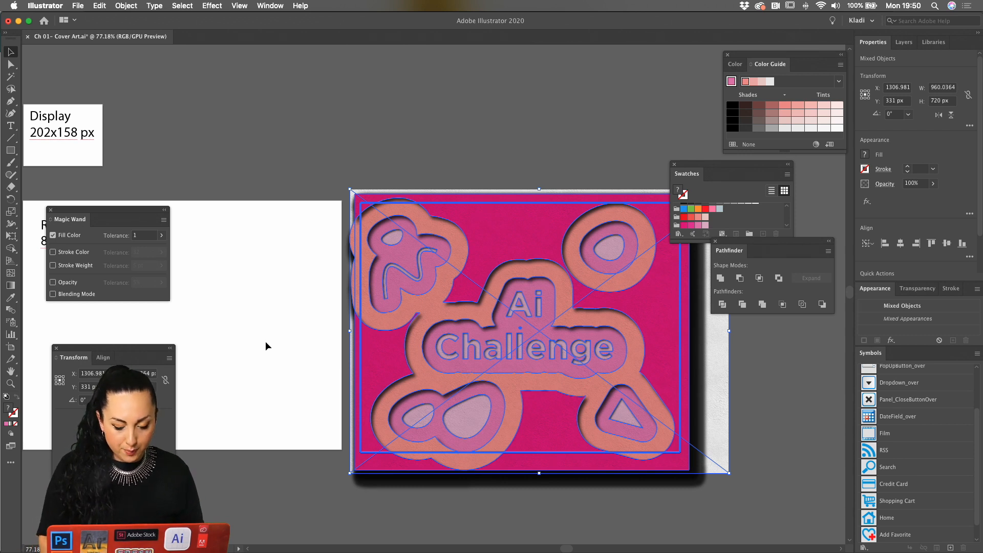
key("super+z")
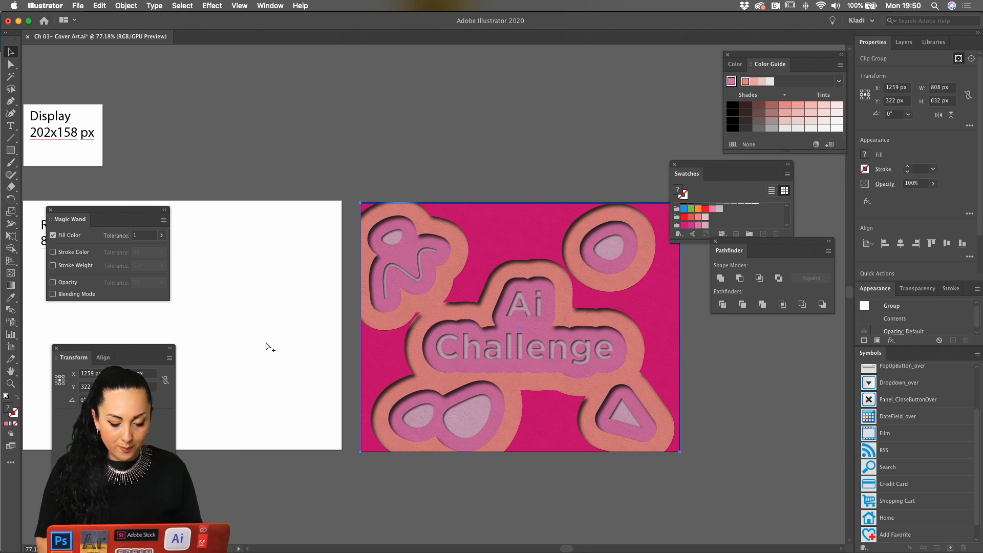
Step: Start Export for Screens and include only the third artboard with the cover art, excluding Artboard 1 and Artboard 2
key("alt+super+e")
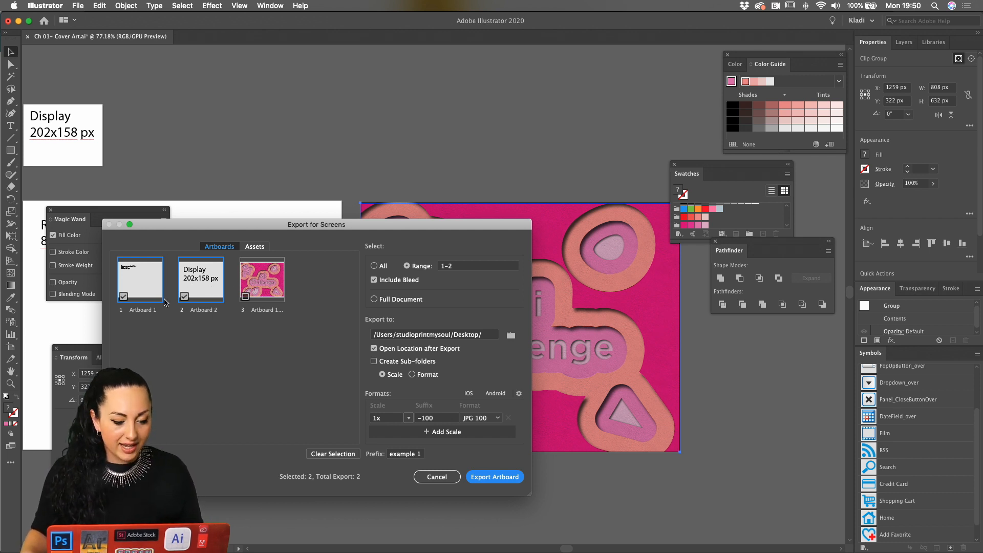
left_click(125, 297)
left_click(184, 297)
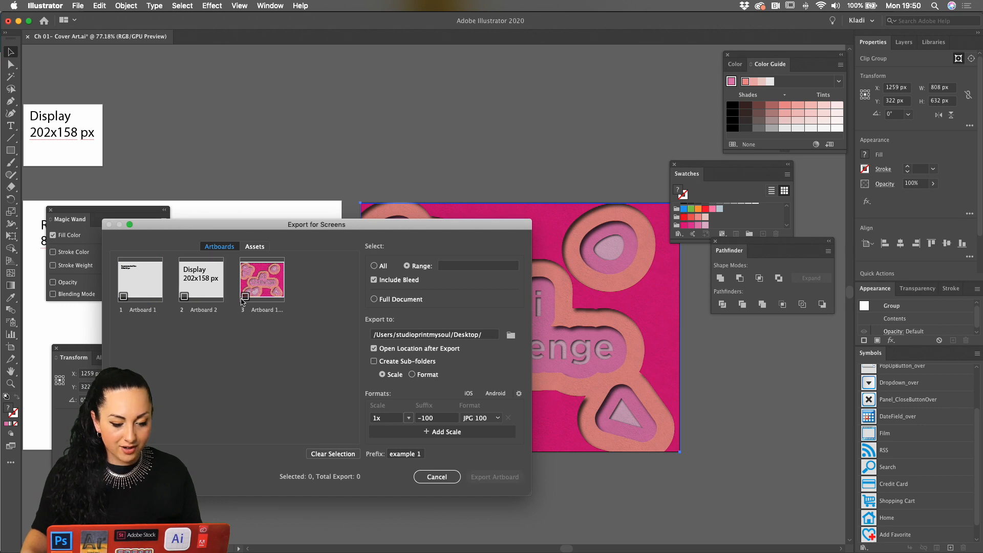
left_click(245, 296)
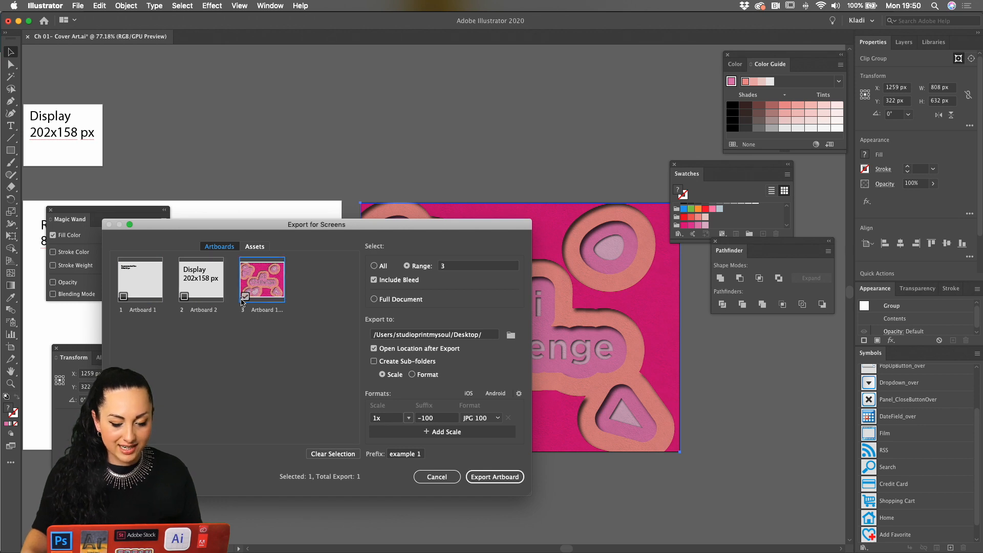
Step: Set the export file name prefix to "BEHANCE COVER" and export the cover artboard to the Desktop
left_click(403, 454)
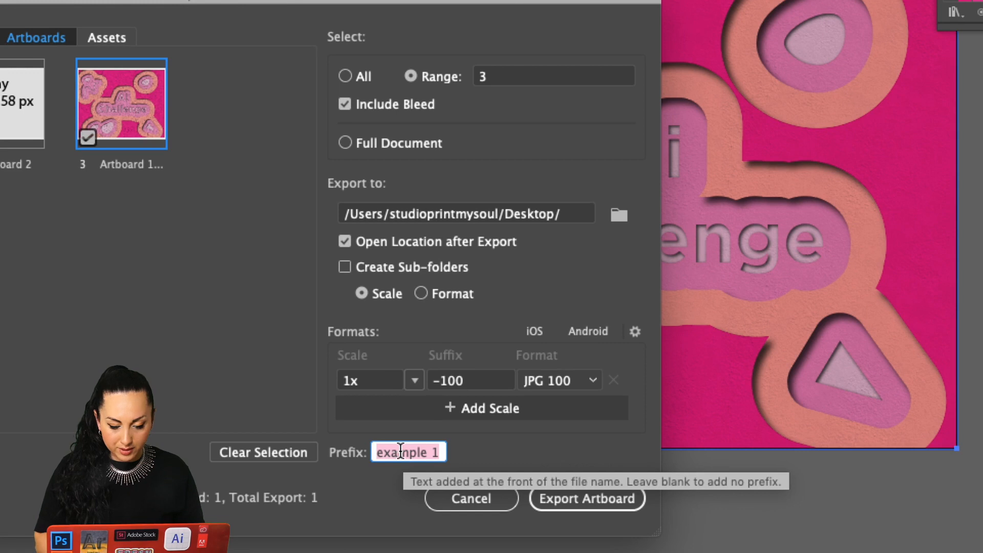
type("DCC C")
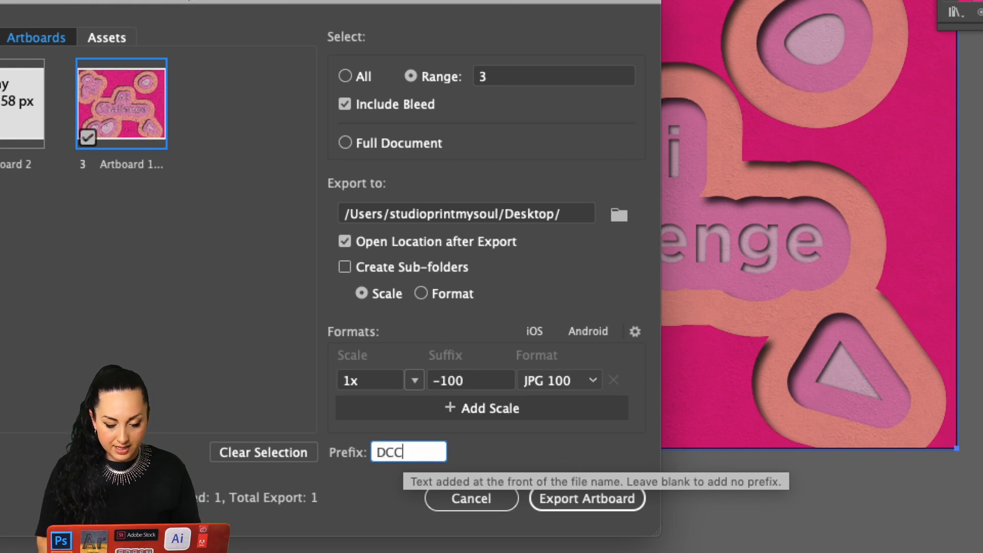
key("BackSpace")
key("BackSpace")
key("BackSpace")
key("BackSpace")
key("BackSpace")
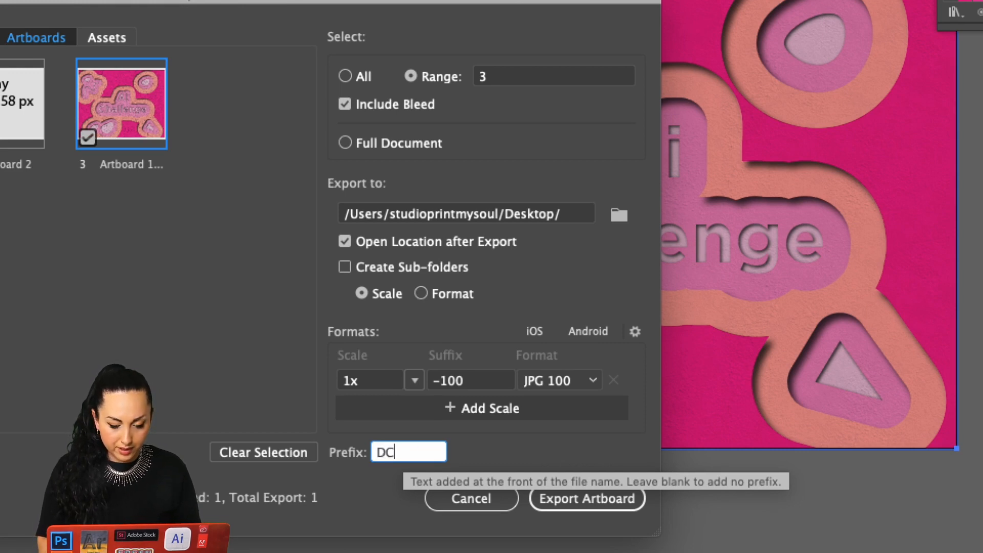
type("BEHAN")
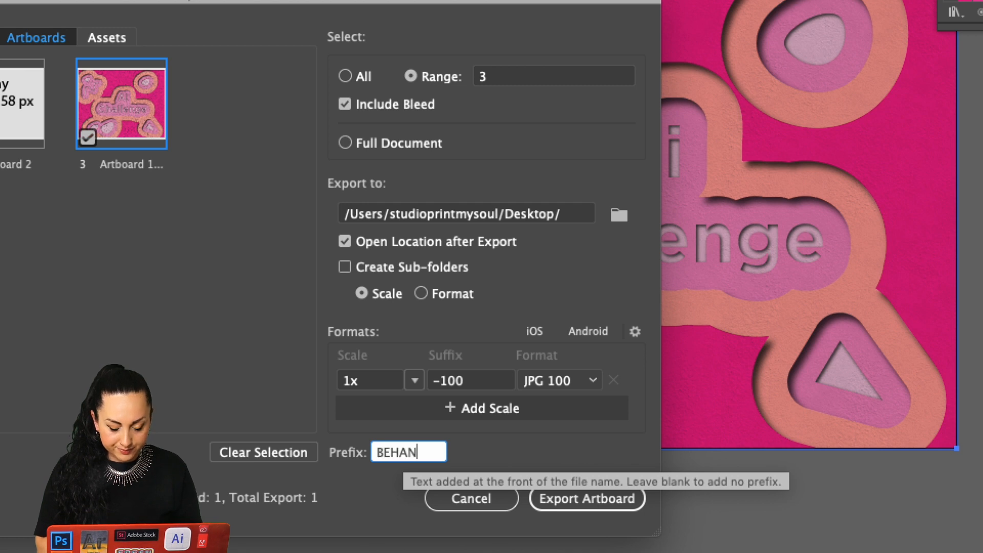
type("CE COVER")
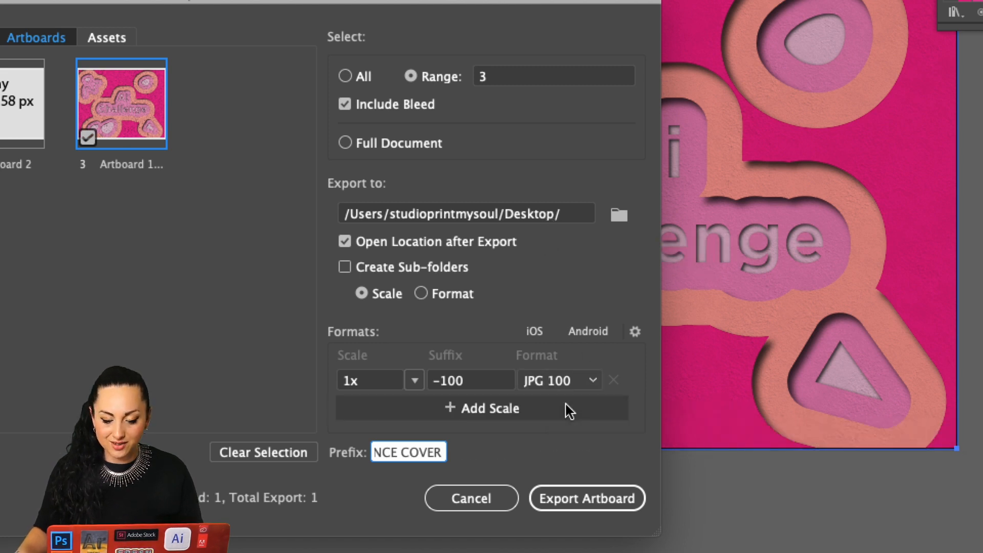
left_click(585, 497)
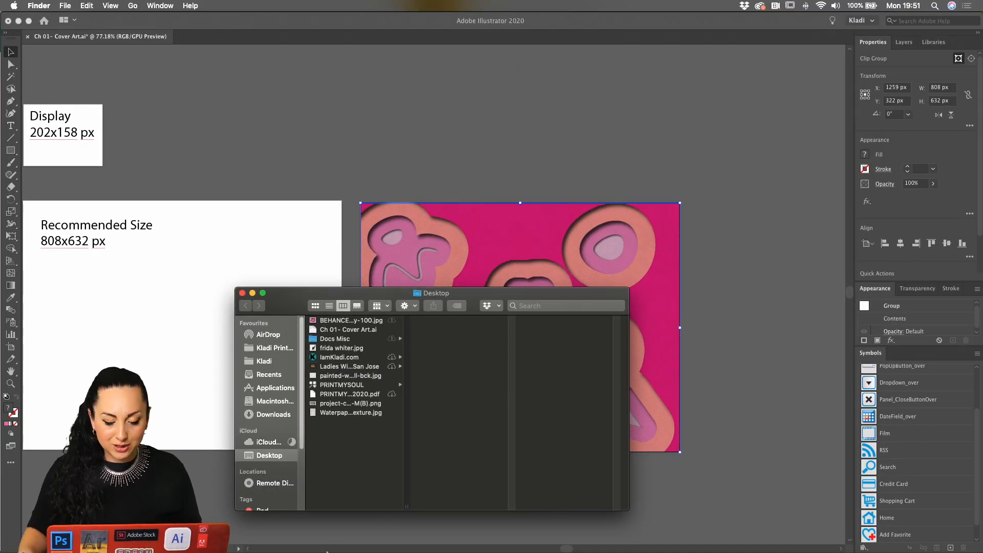
Step: Switch to Chrome and attach BEHANCE COVERArtboard 1 copy-100.jpg from the Desktop to a message in Discord's #challenge channel
mouse_move(328, 551)
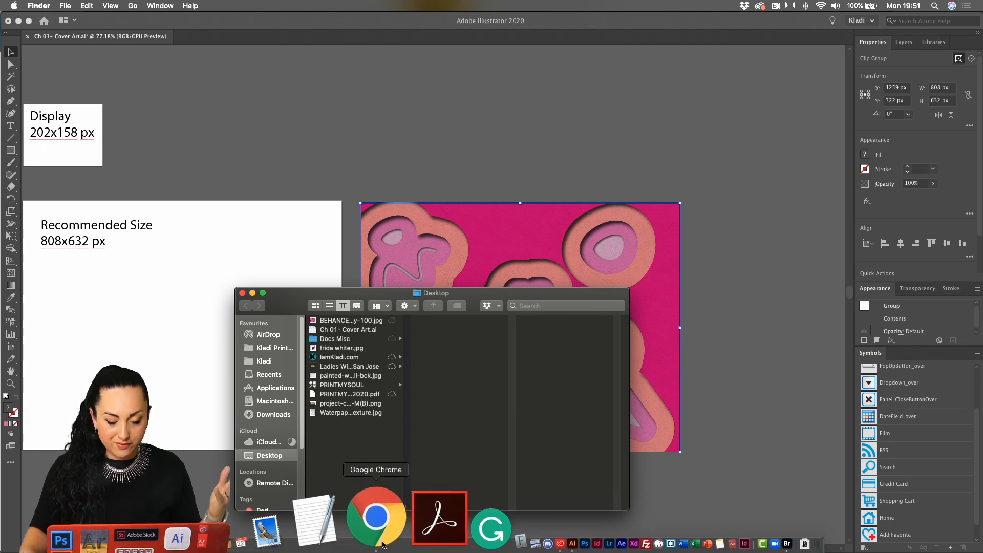
left_click(383, 544)
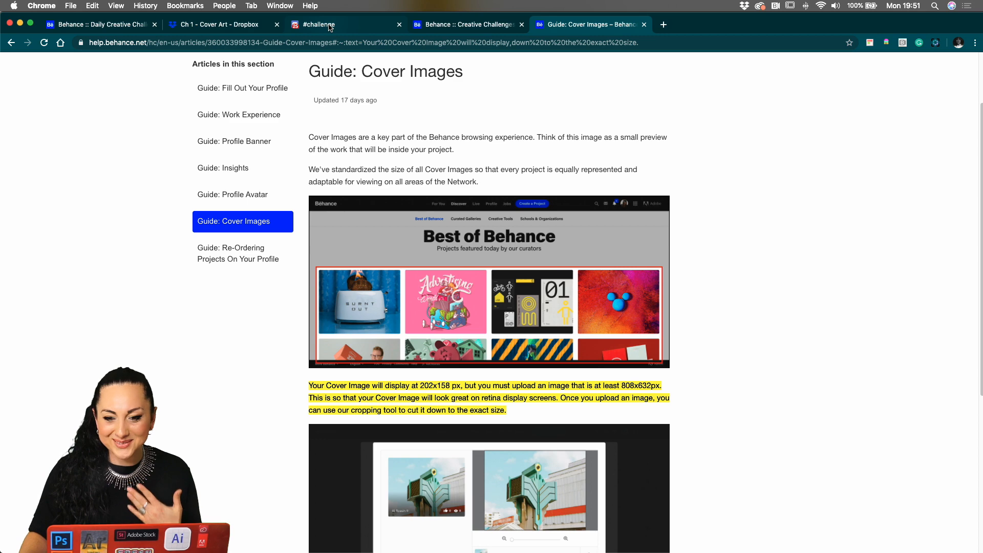
left_click(329, 27)
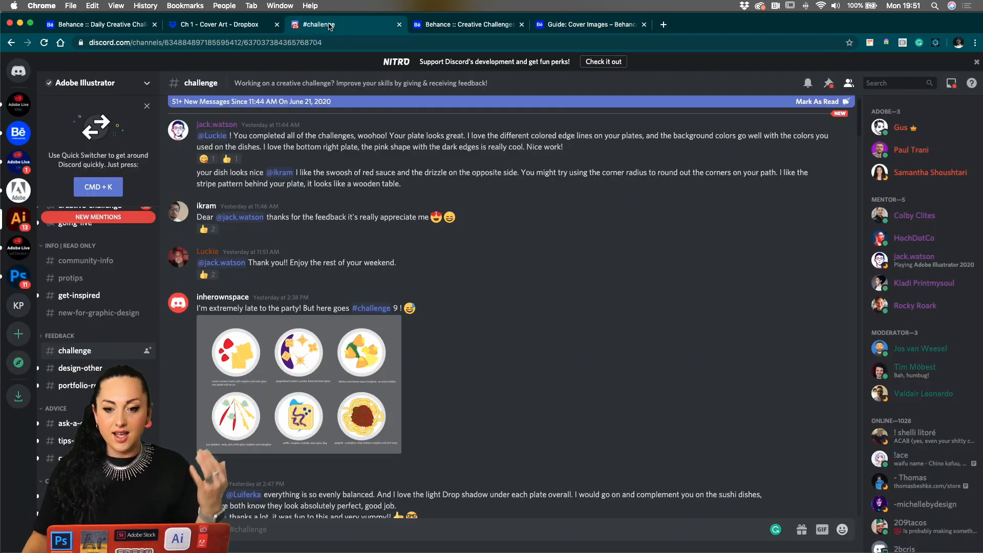
key("super+shift+u")
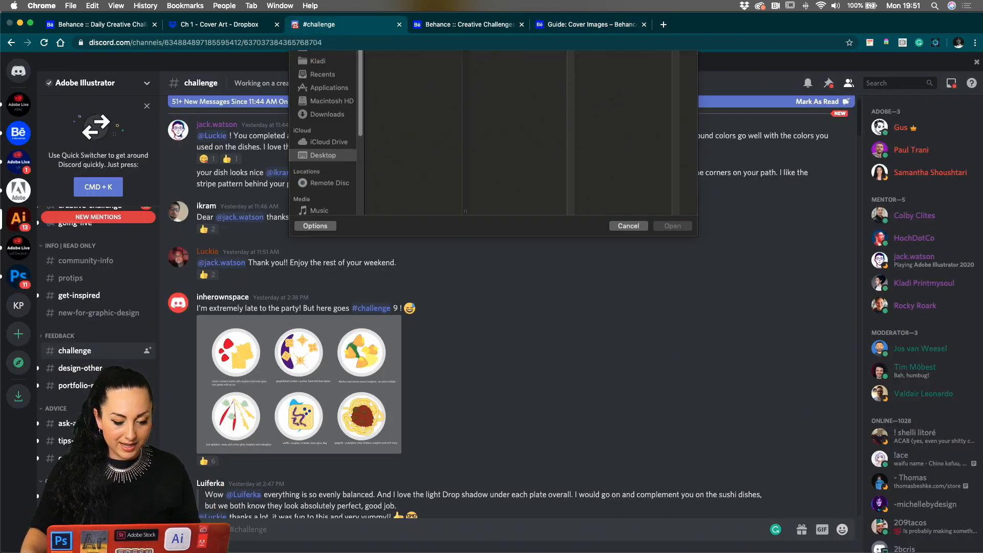
left_click(402, 77)
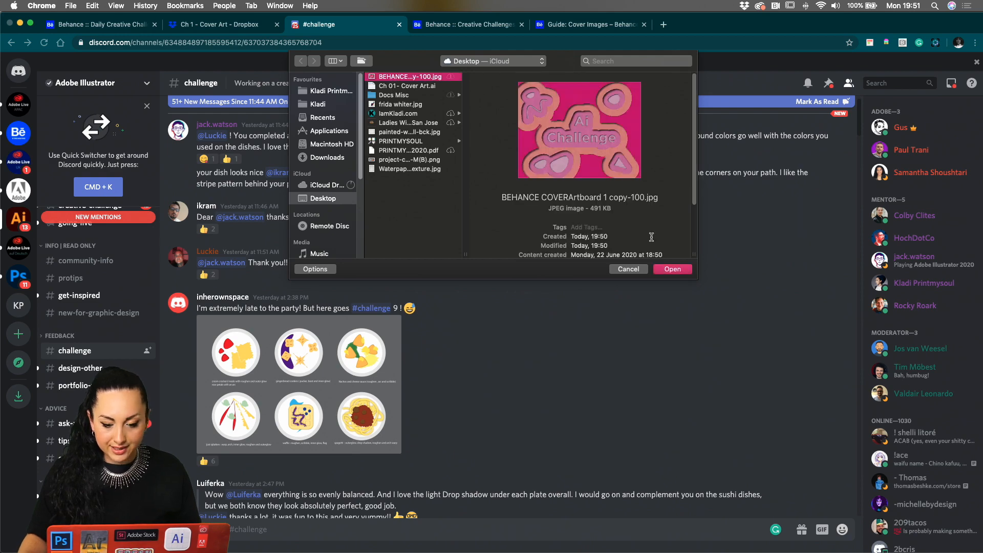
left_click(671, 269)
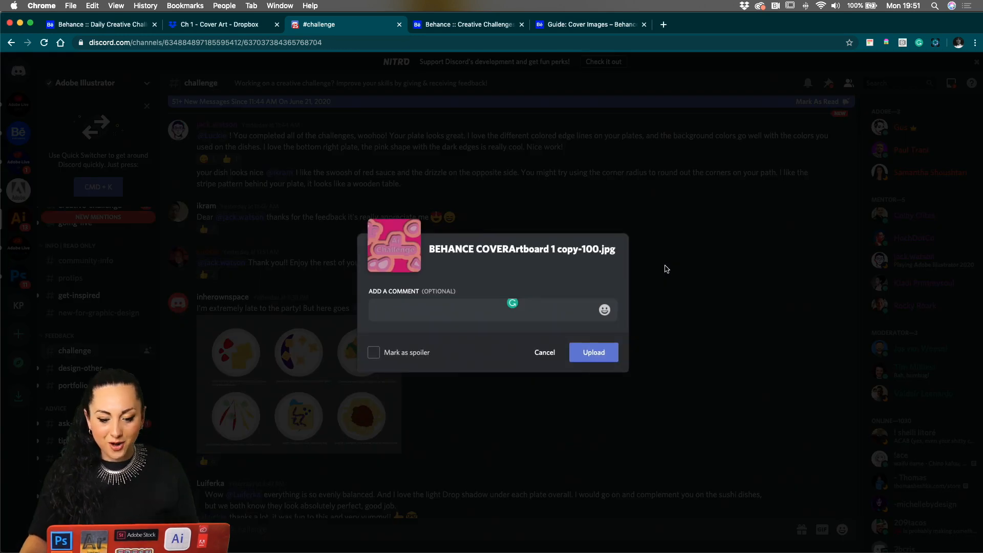
Step: Add the comment "this is challenge 1" to the cover image and upload it to the channel
type("this")
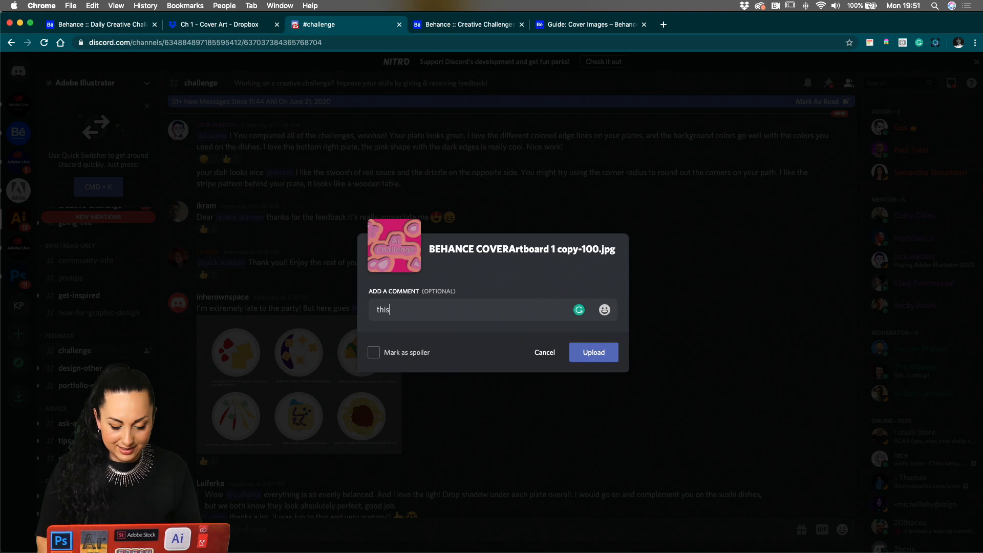
type(" is challenge 1")
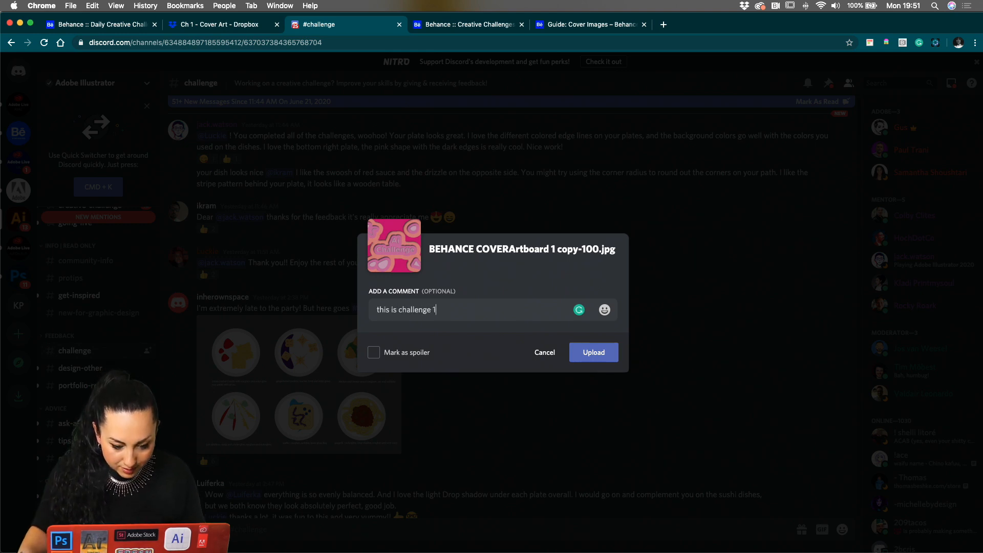
left_click(588, 358)
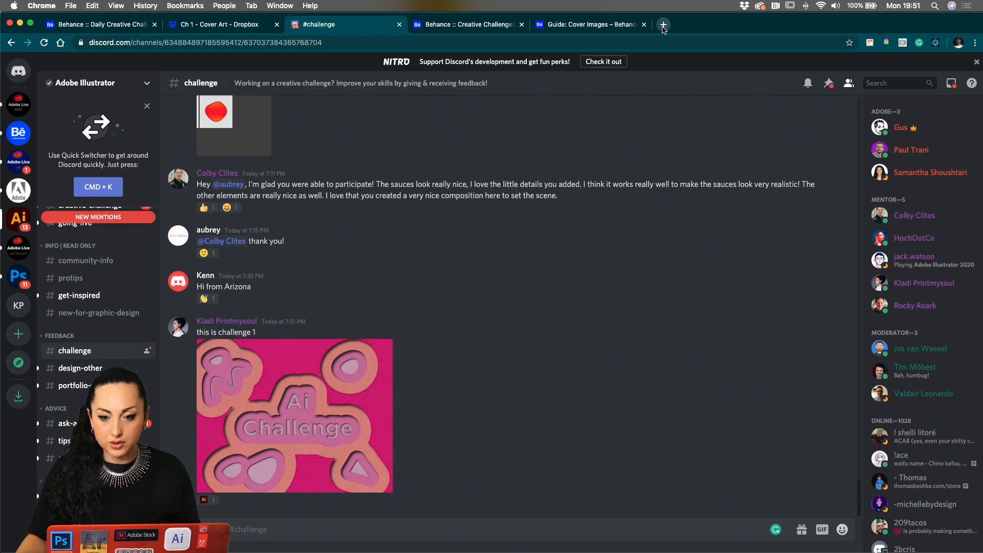
Step: Open Behance in a new browser tab, go to the own profile and start creating a new project
left_click(663, 24)
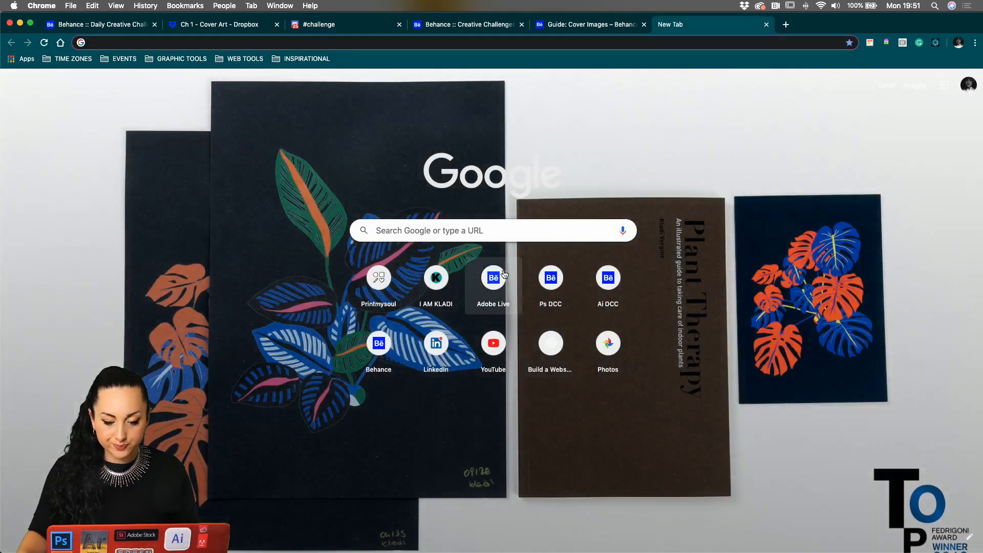
left_click(494, 279)
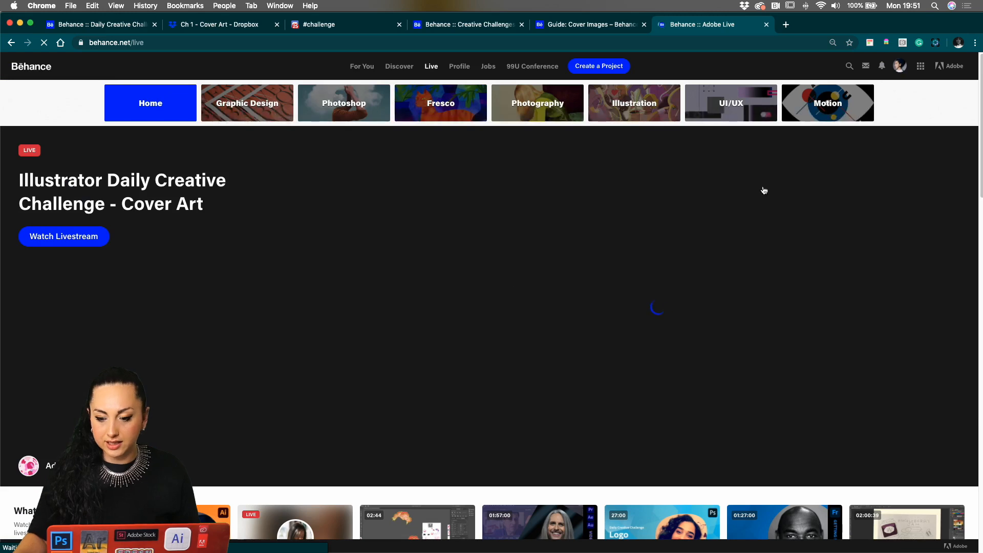
left_click(899, 67)
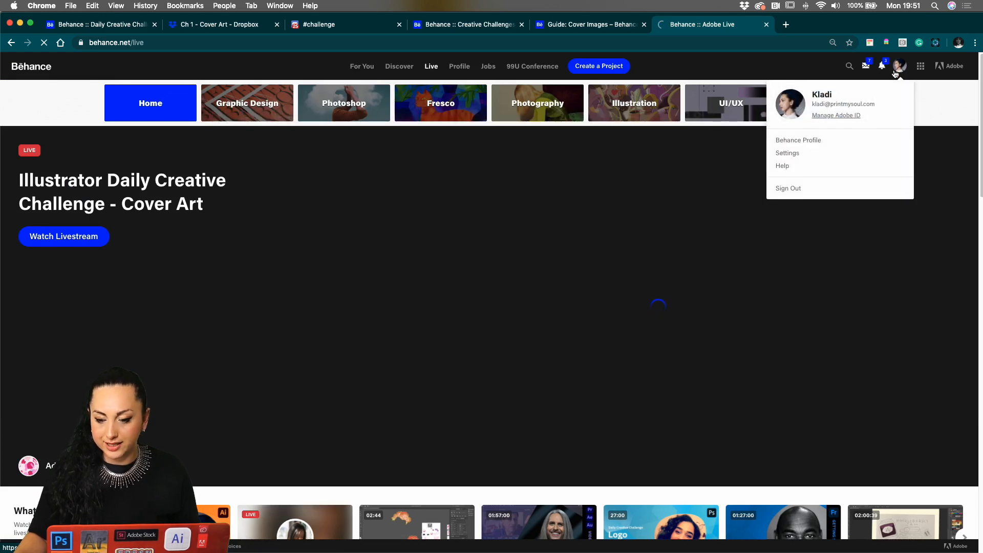
left_click(899, 70)
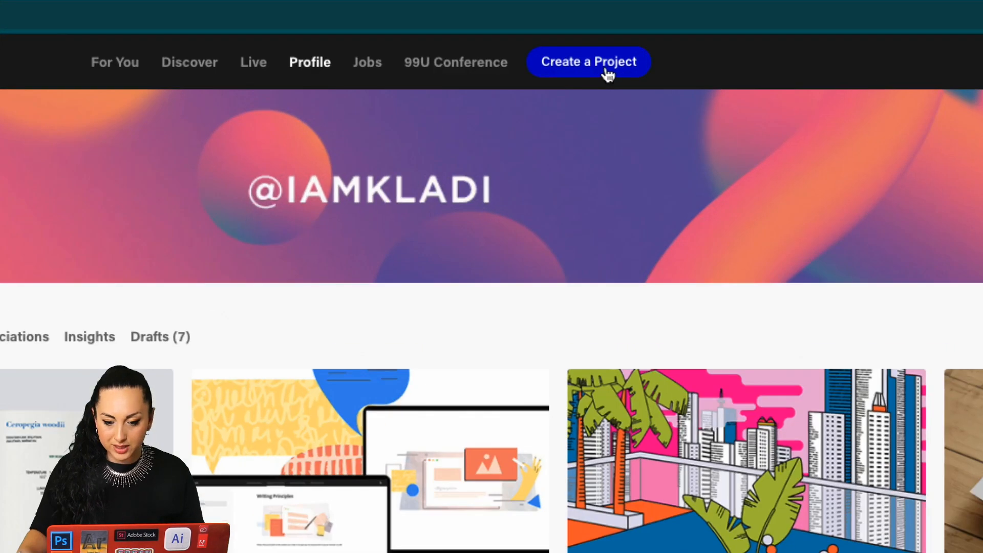
left_click(607, 72)
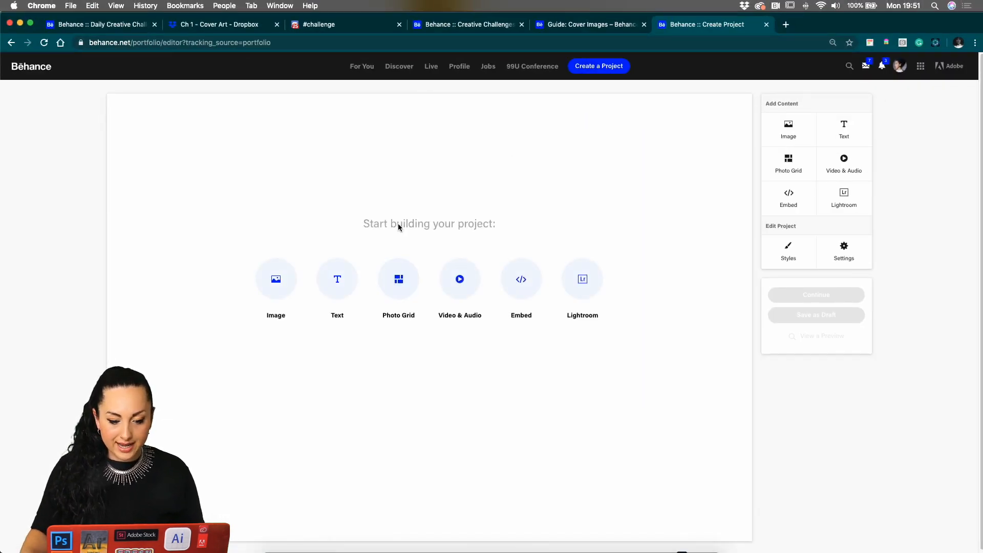
Step: Add a text block to the project reading "Ai Challenge with" followed by the presenter's first name
left_click(339, 282)
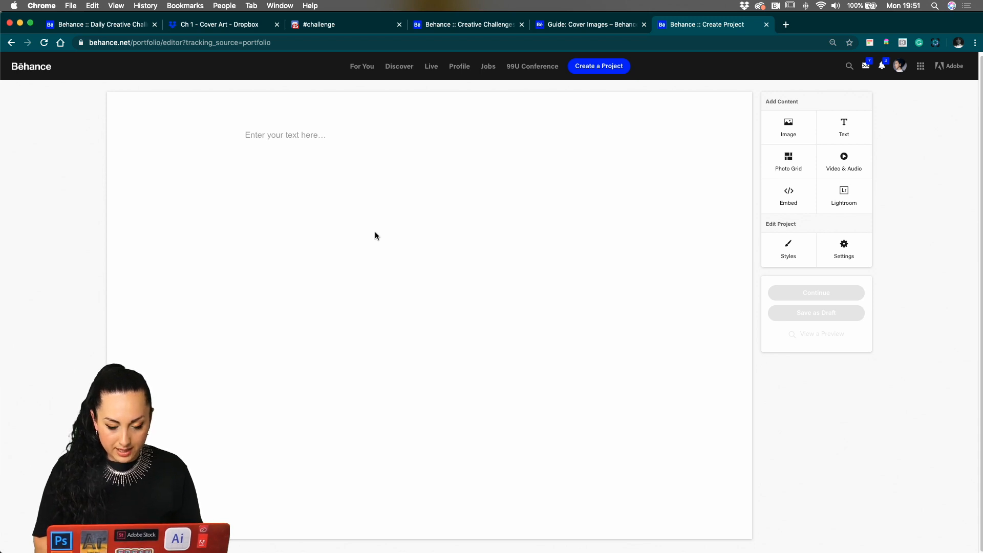
type("Ai Challenge with ")
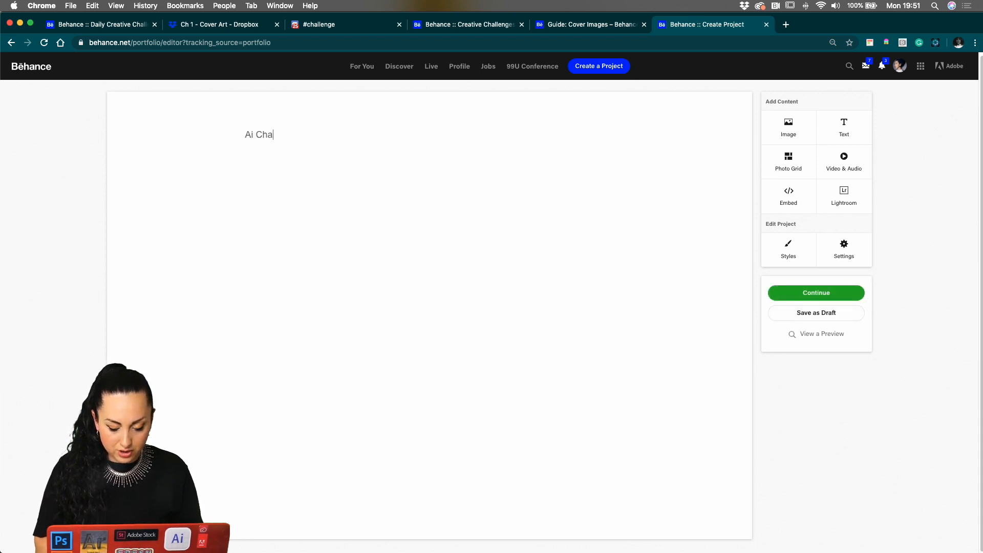
type("Kladi")
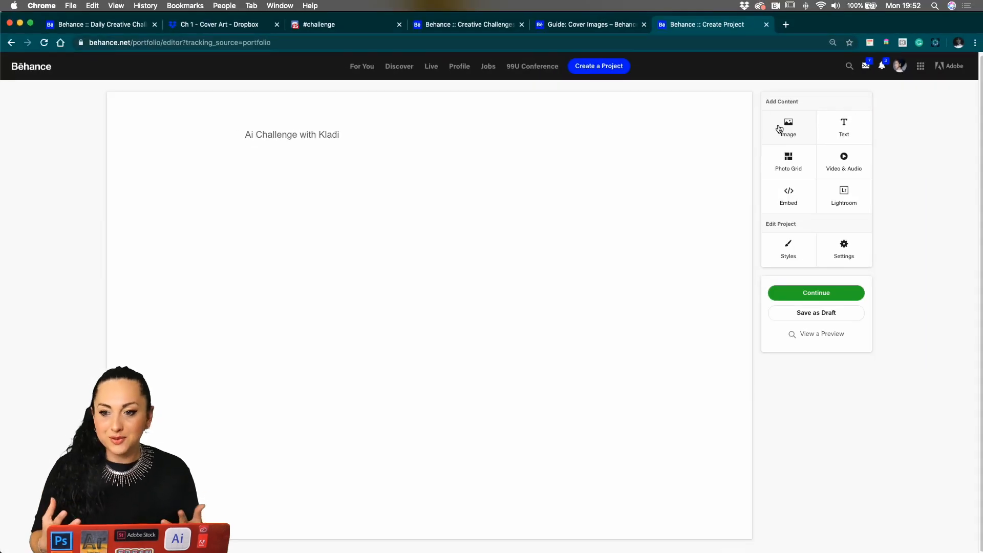
Step: Add the exported BEHANCE COVERArtboard 1 copy-100.jpg from the Desktop as an image below the project's text
left_click(781, 130)
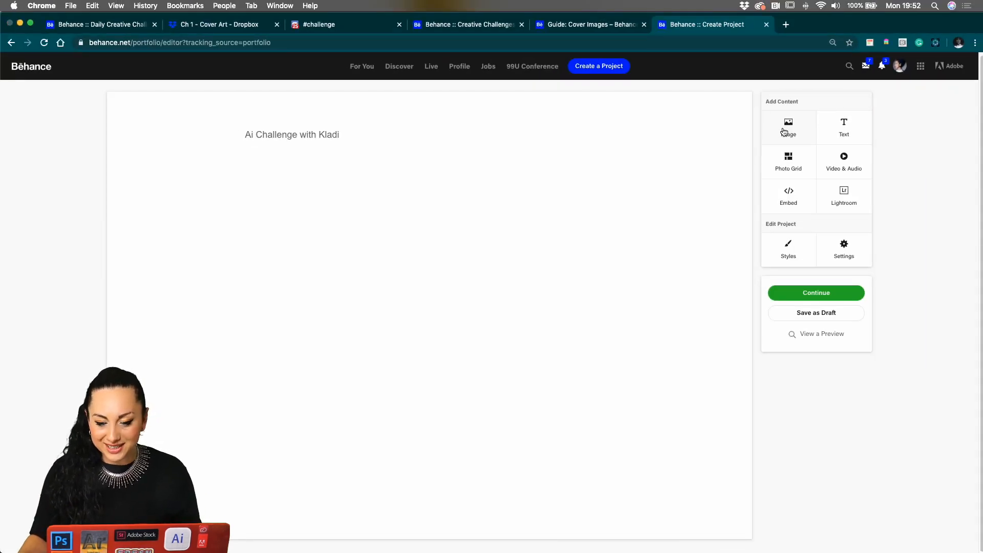
left_click(416, 78)
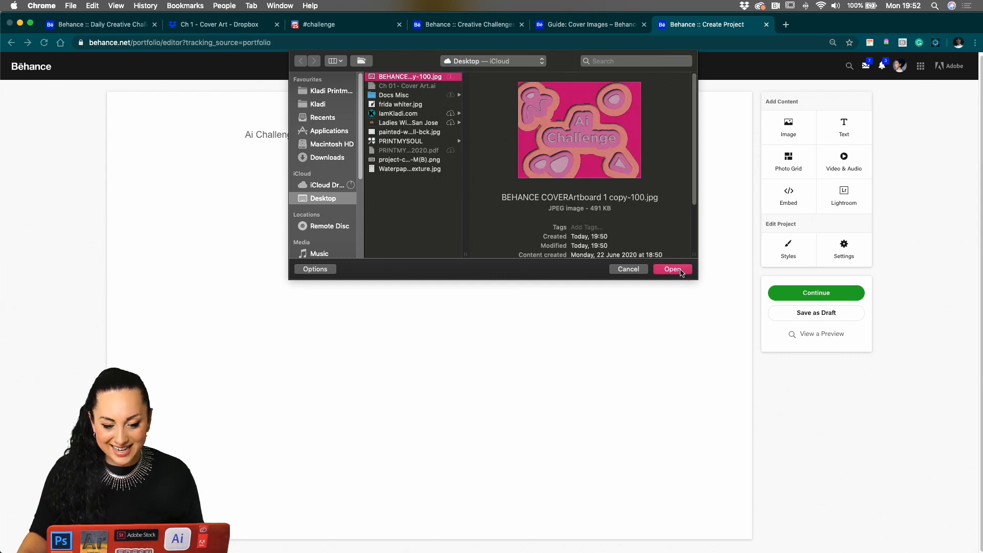
left_click(673, 269)
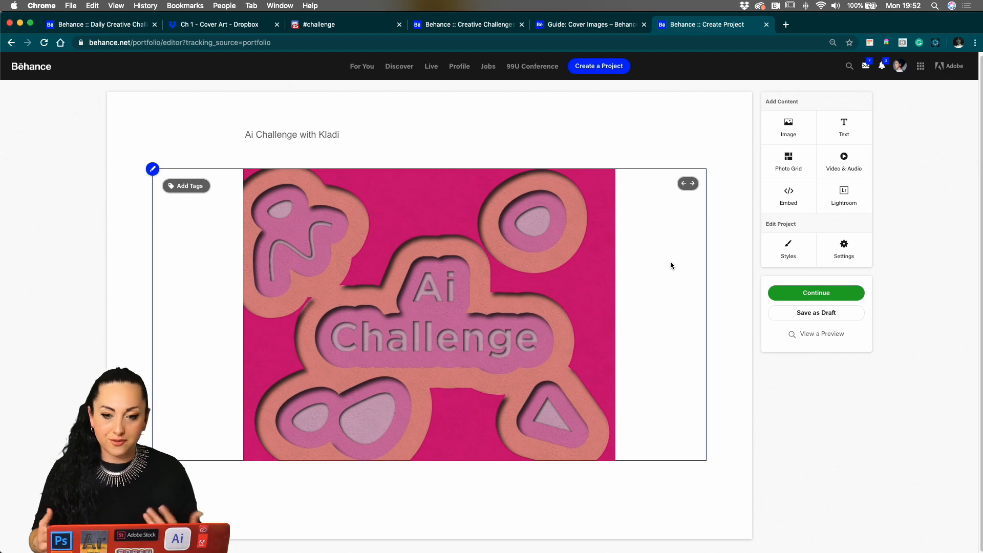
Step: Continue to the project's publishing details, add the project tag AiDailyChallenge and save the project
left_click(831, 300)
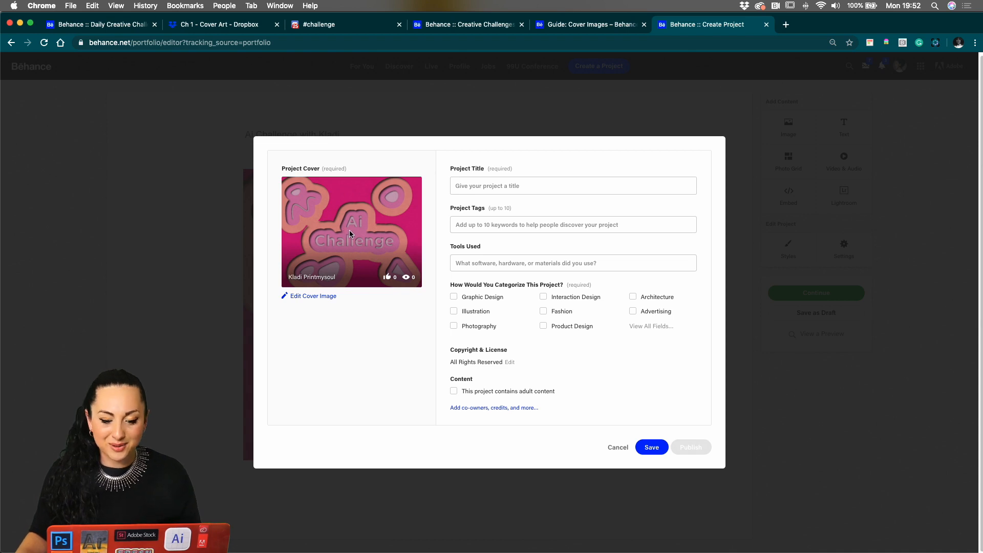
left_click(466, 182)
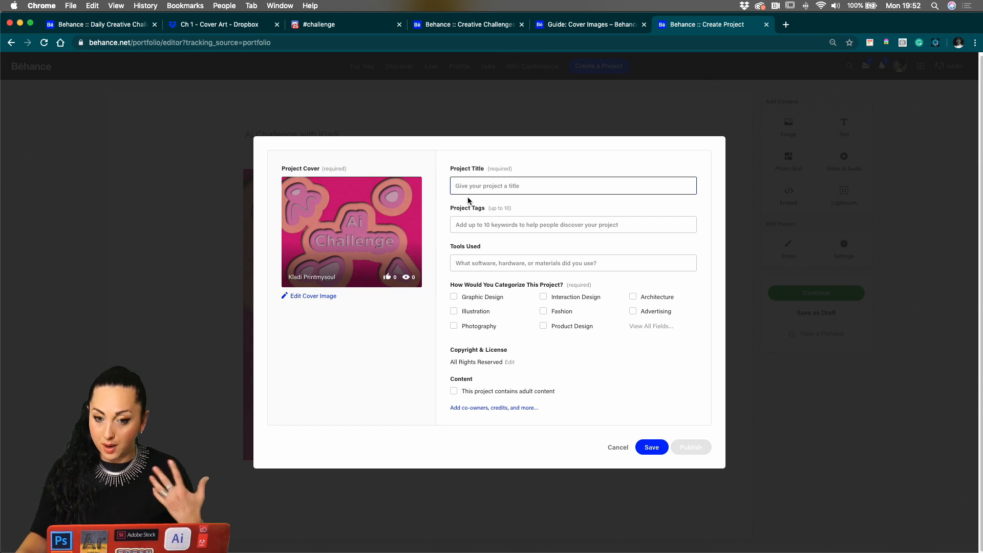
left_click(471, 227)
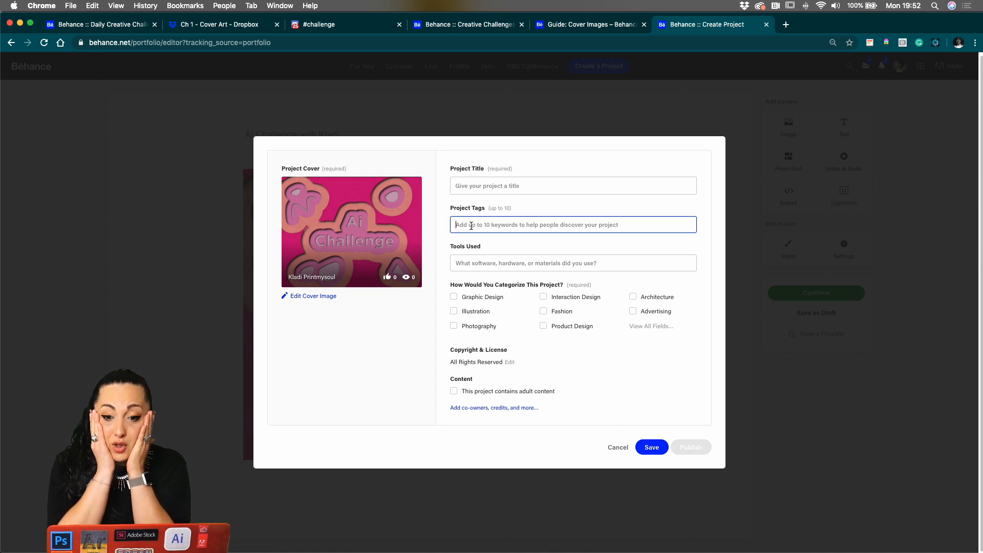
type("Ai")
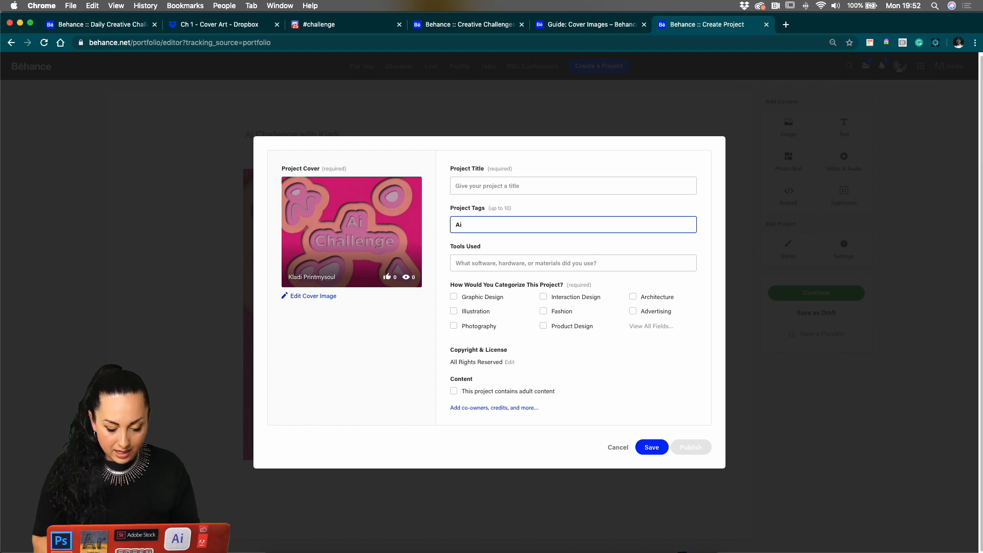
type("DailyChallenge")
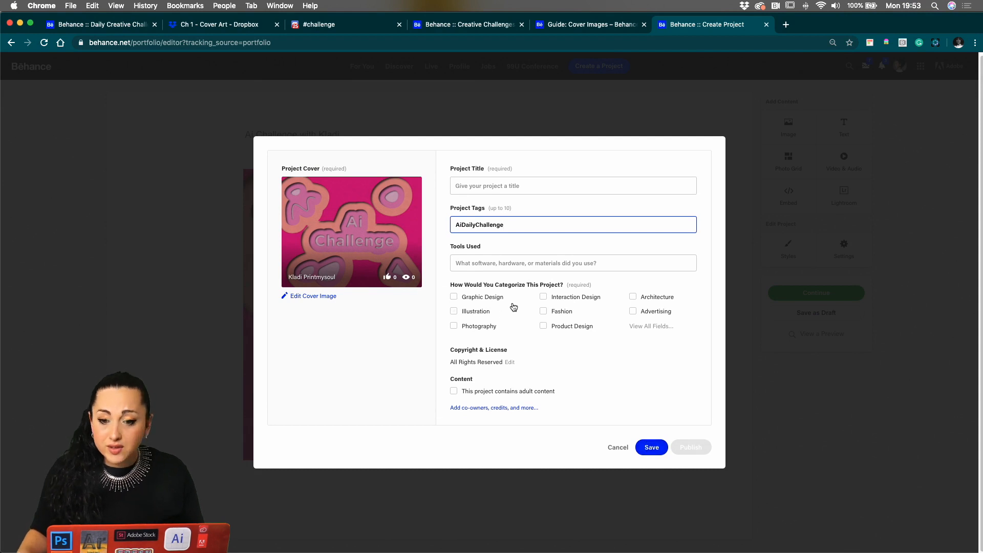
left_click(650, 450)
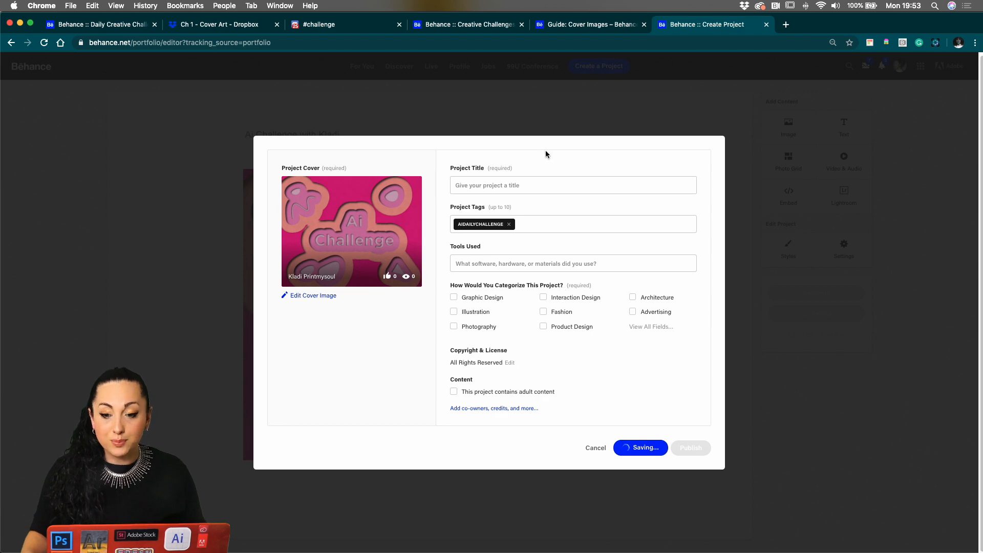